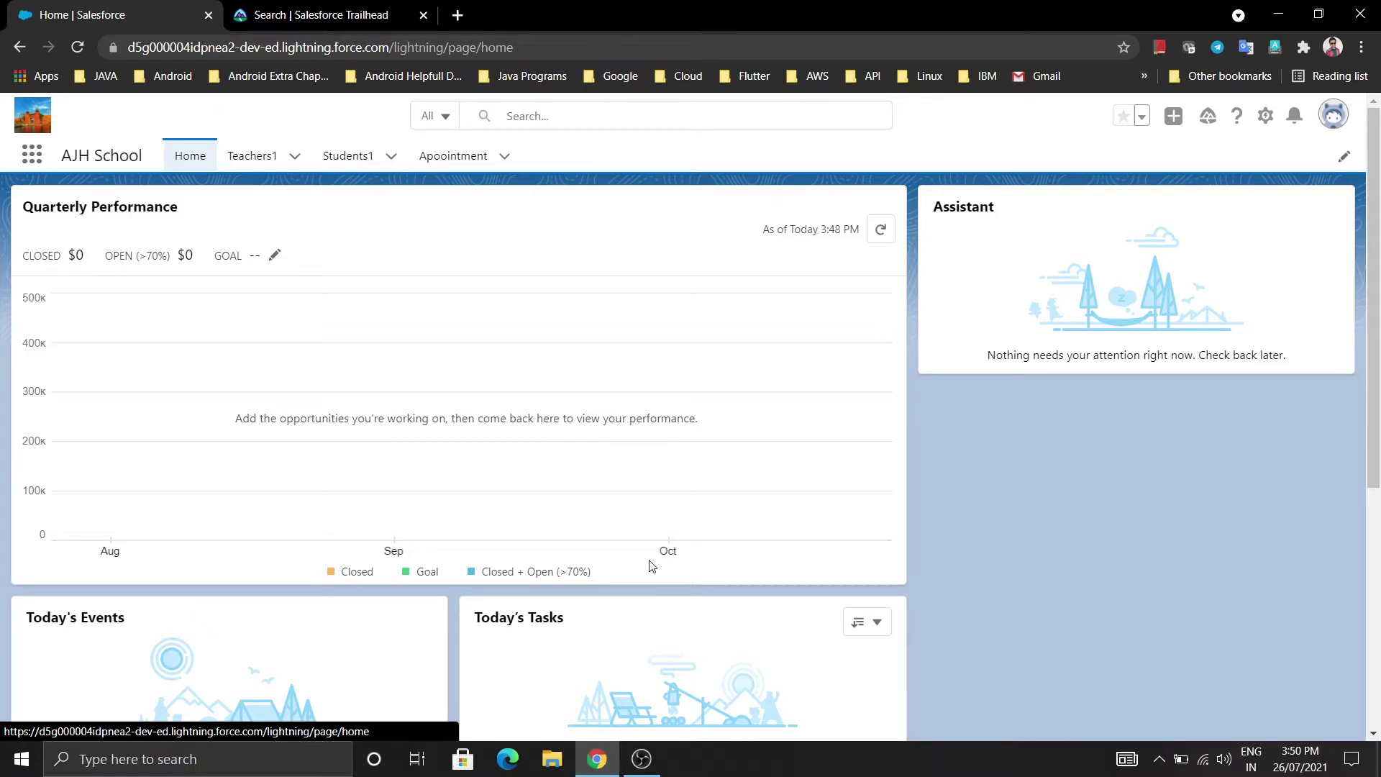
Step: Switch to Trailhead, open the Create Validation Rules unit of Formulas and Validations, and read the instructions for creating a validation rule
click(288, 9)
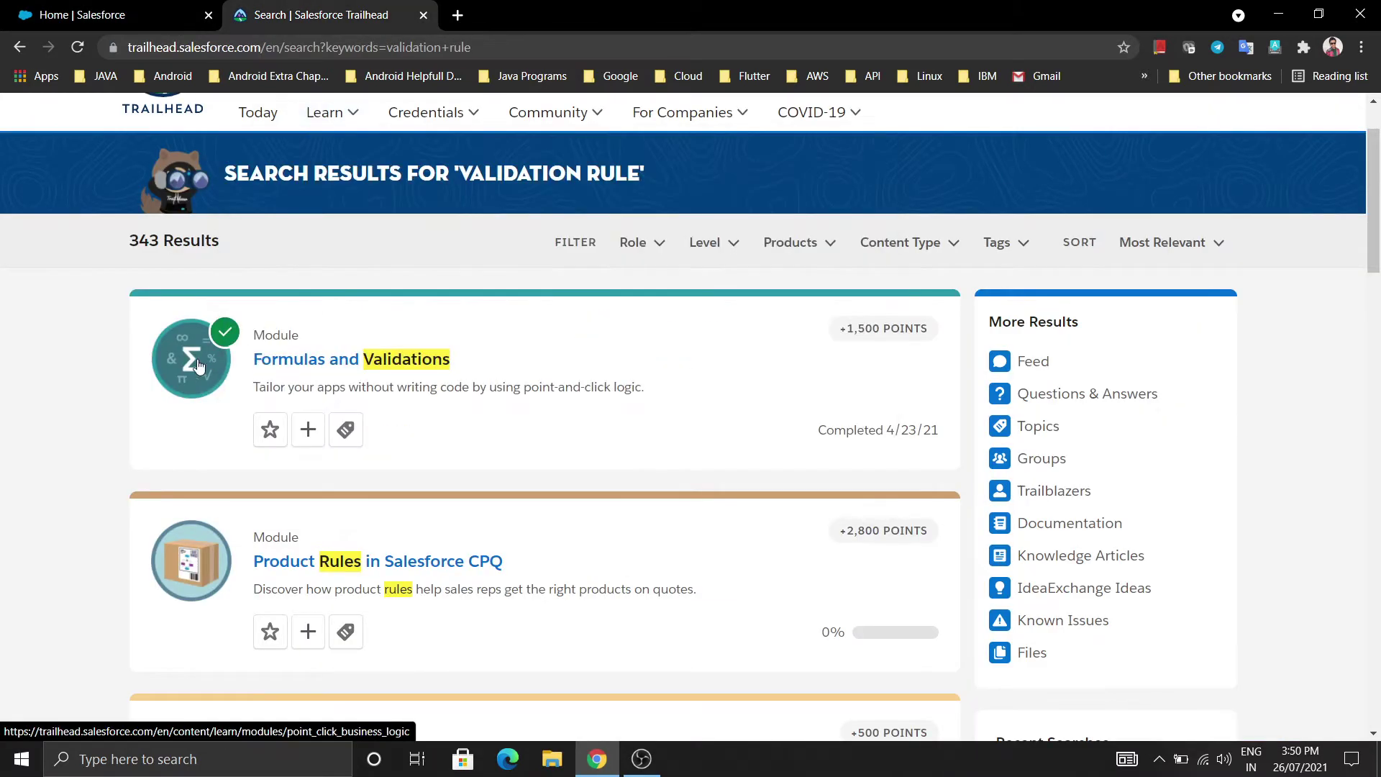
click(334, 359)
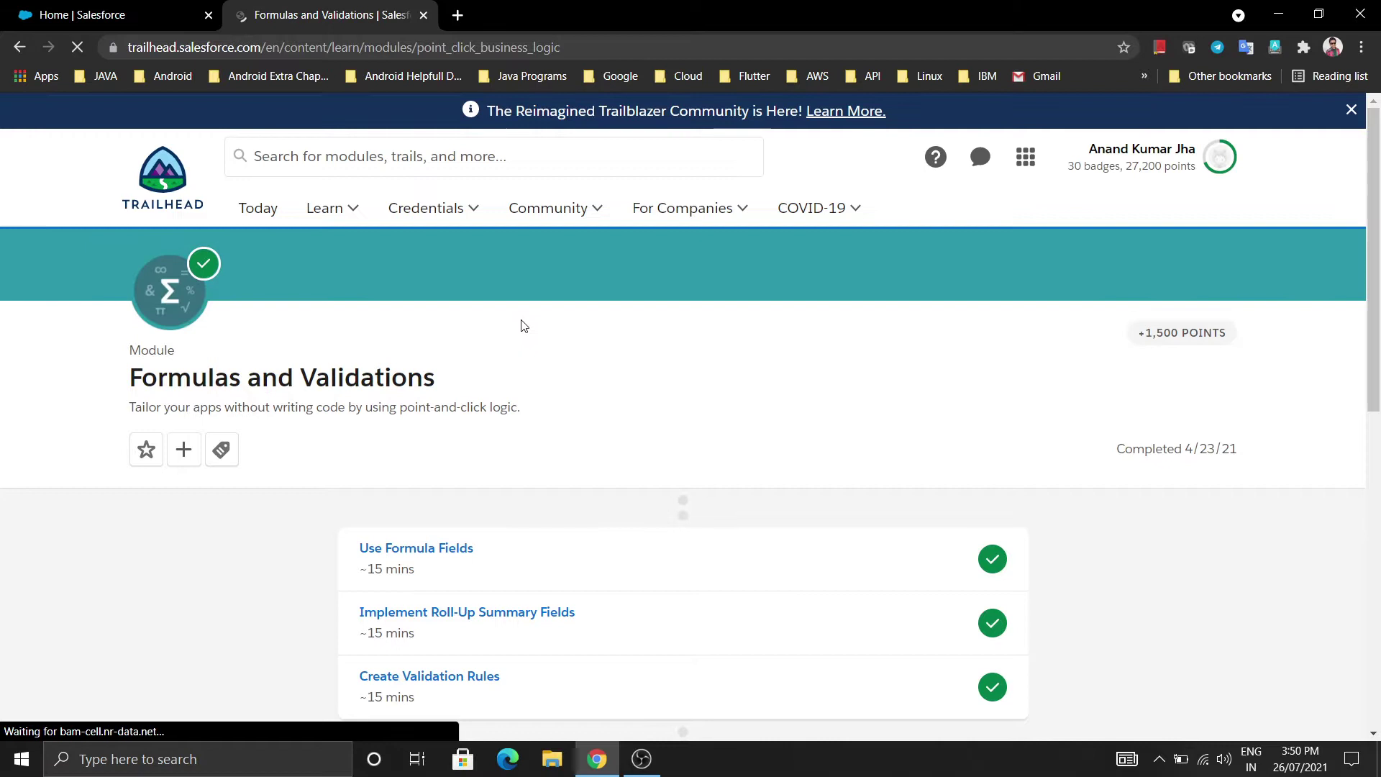
scroll(522, 326, down, 4)
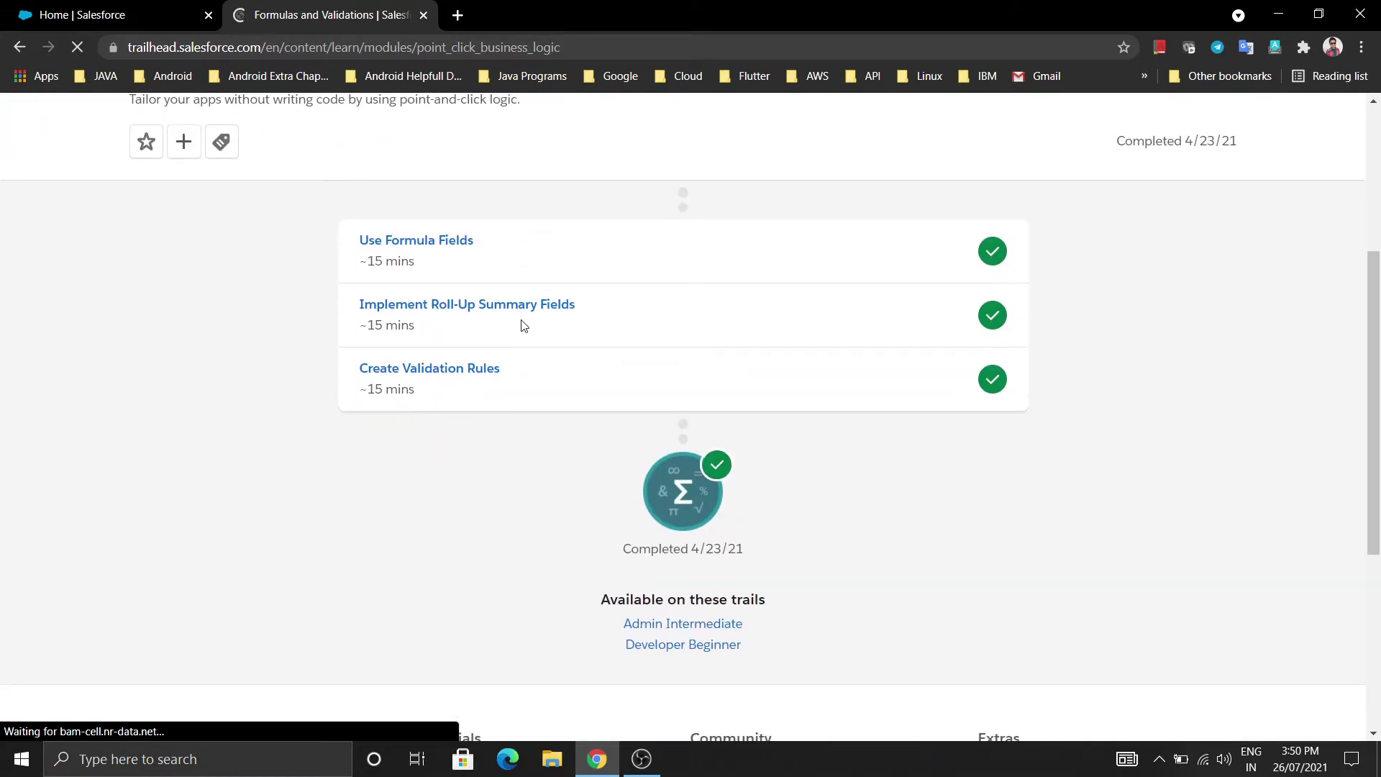
click(450, 377)
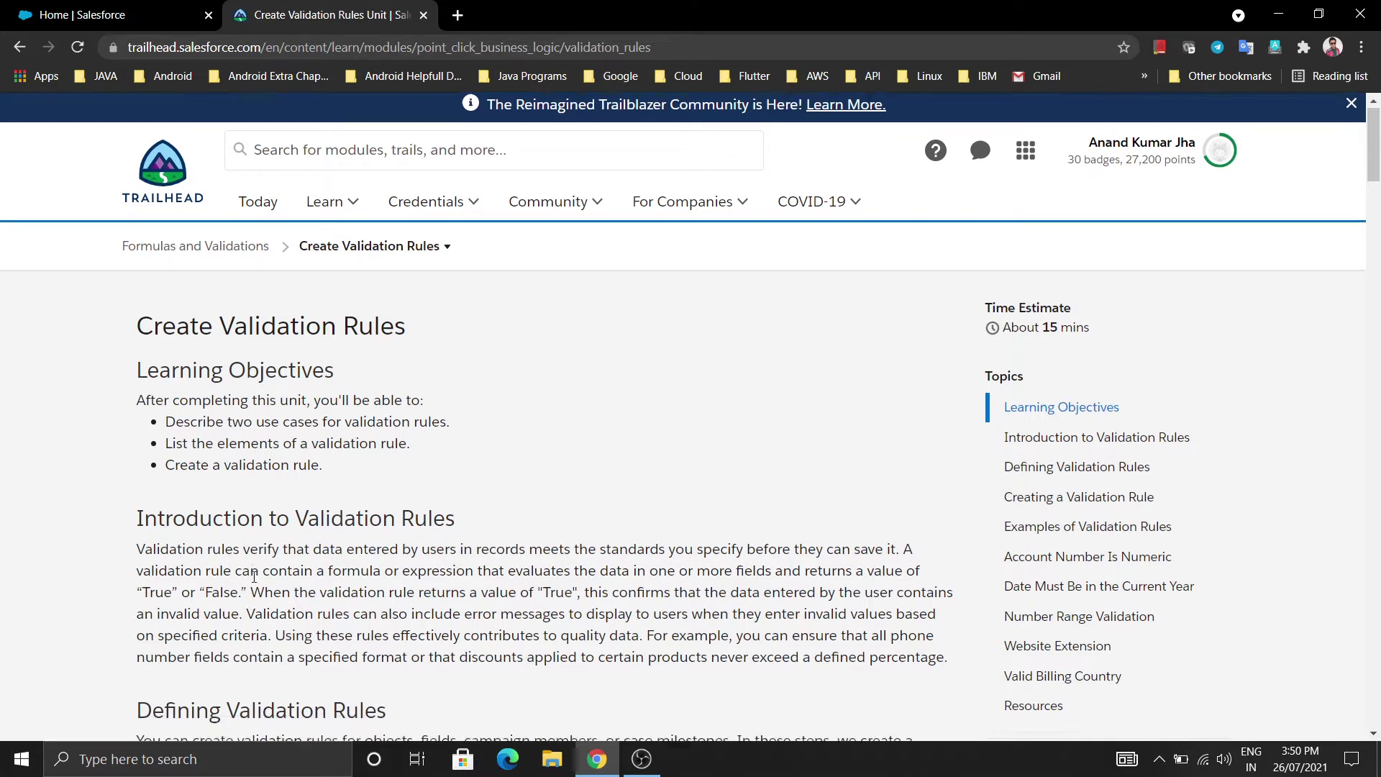
scroll(254, 576, down, 1)
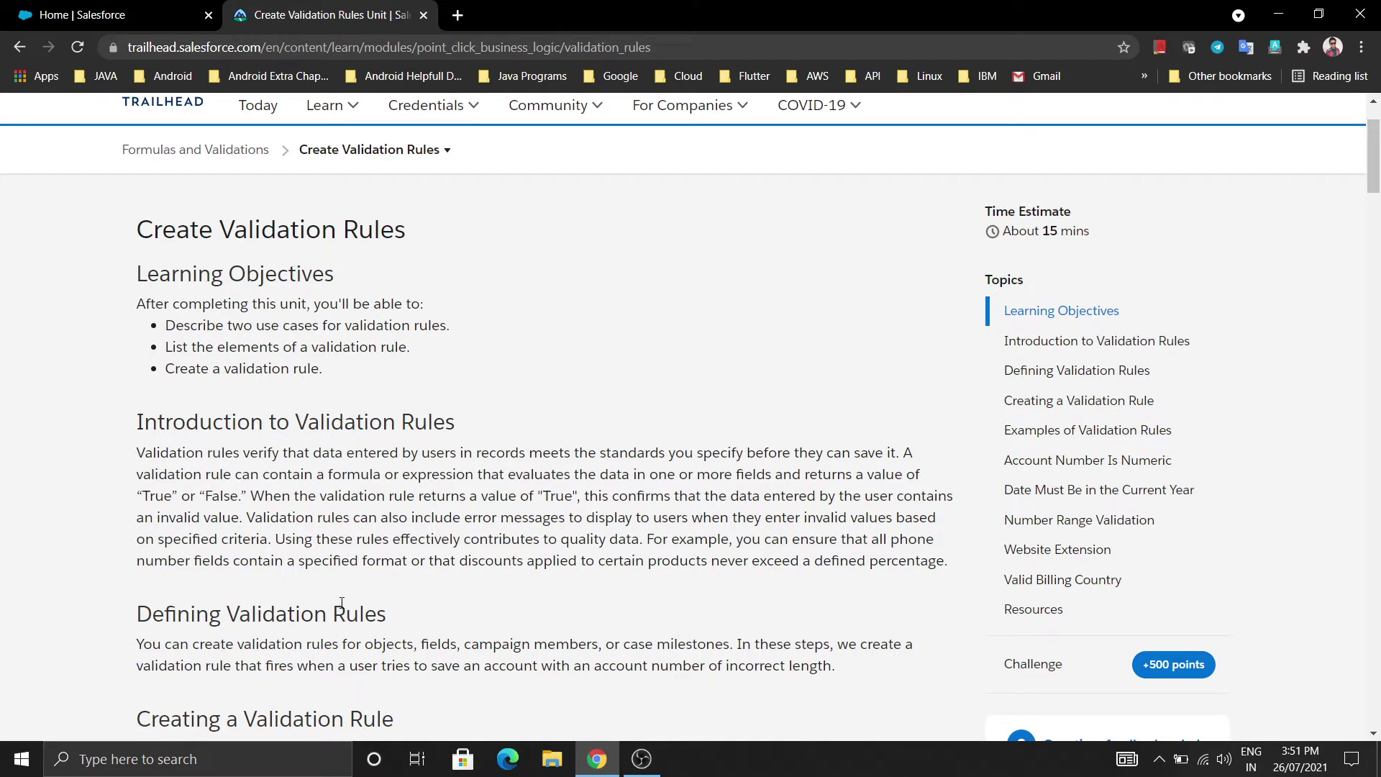
scroll(342, 604, down, 2)
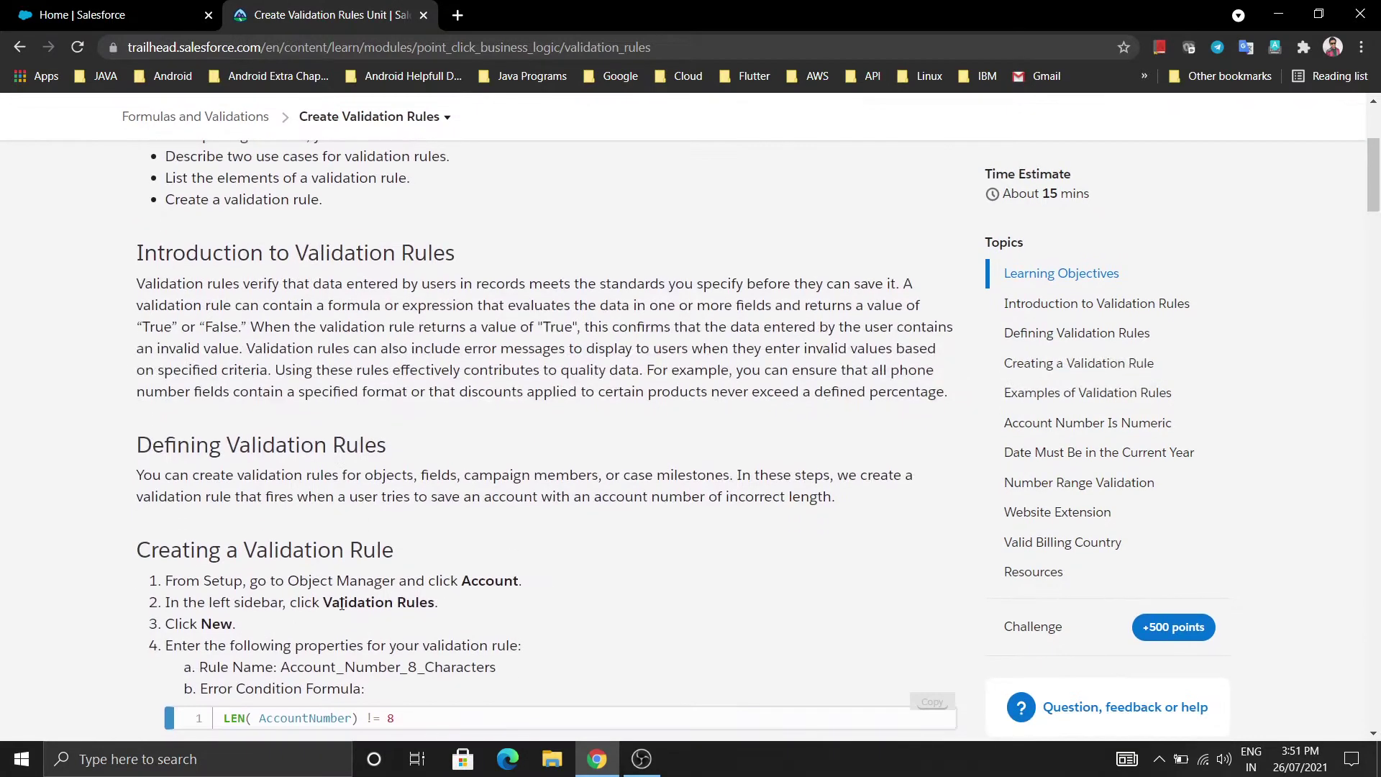
scroll(341, 604, down, 1)
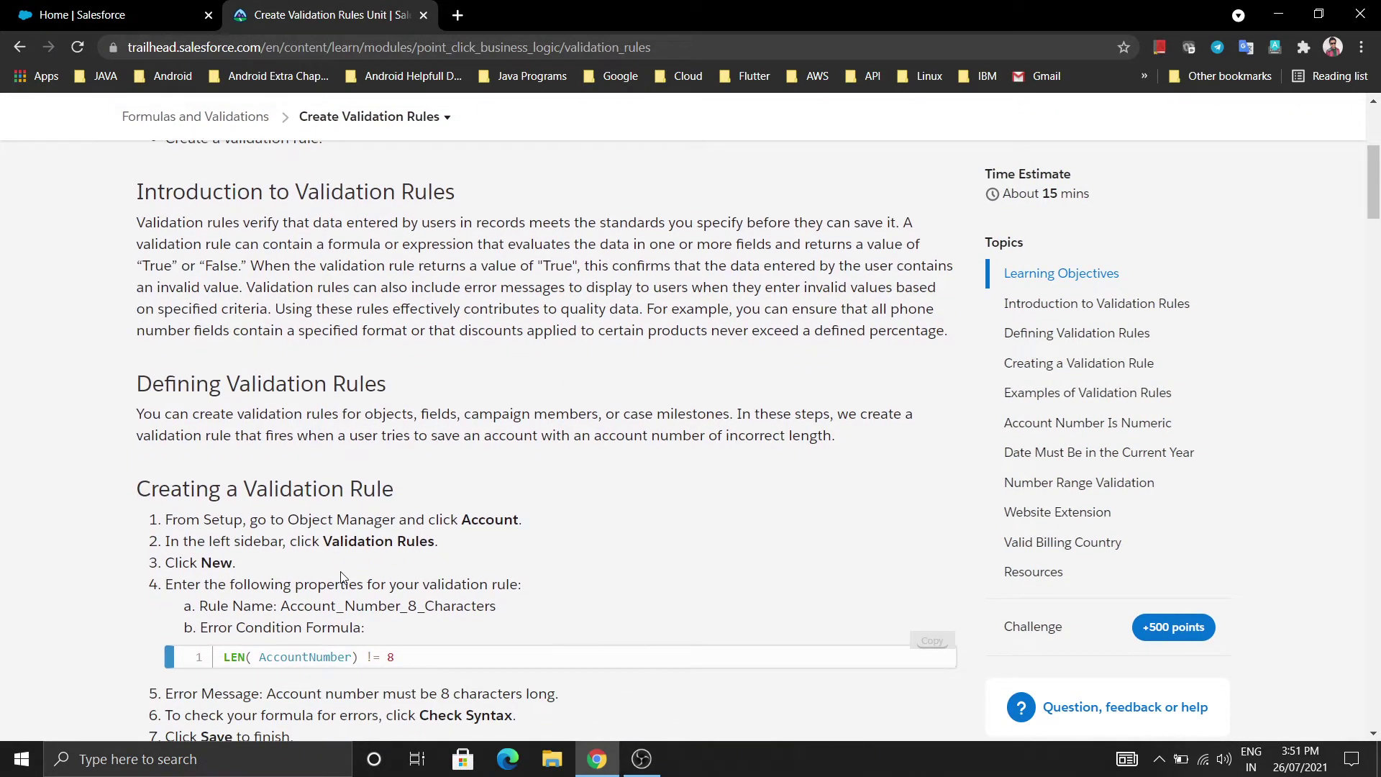
scroll(342, 577, down, 2)
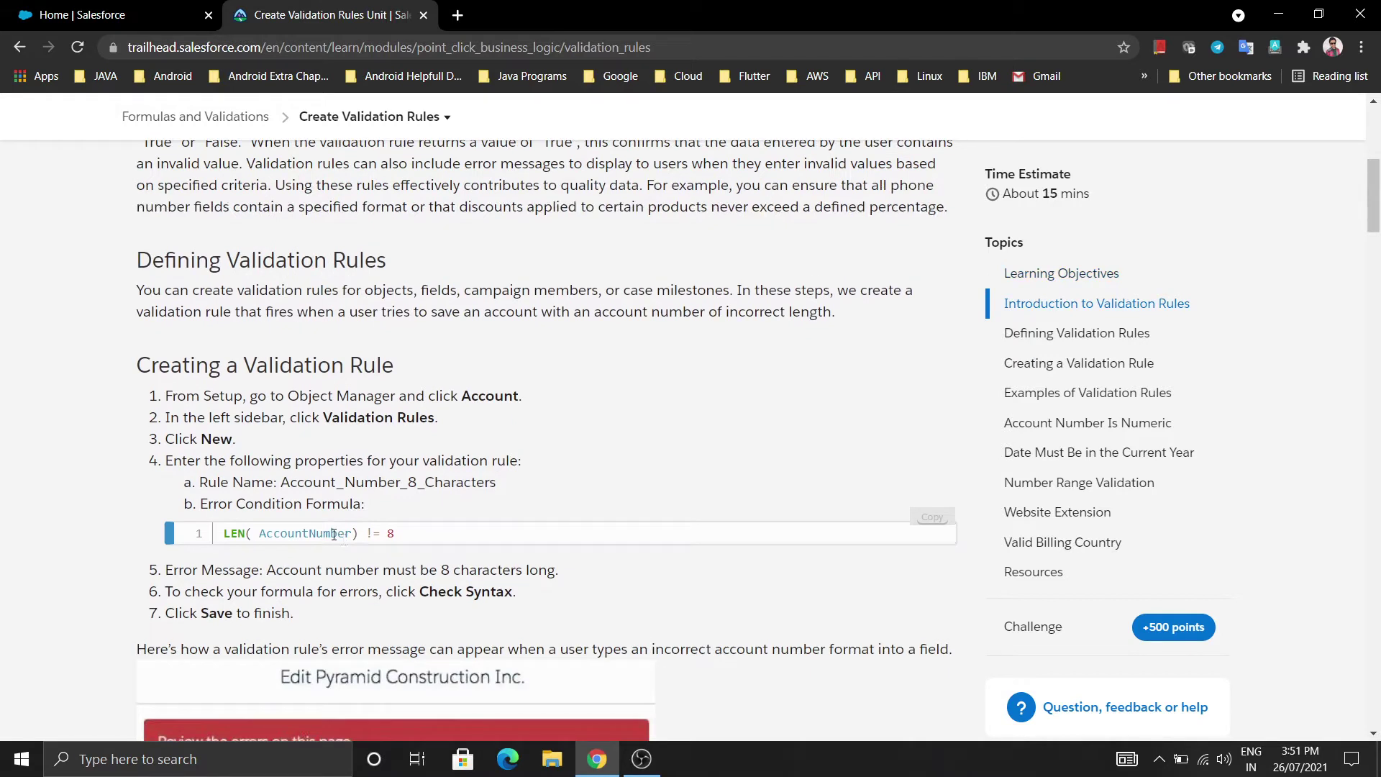
Step: Go to the unit's challenge, choose to retake it, and read the requirements for creating the validation rule
click(1038, 620)
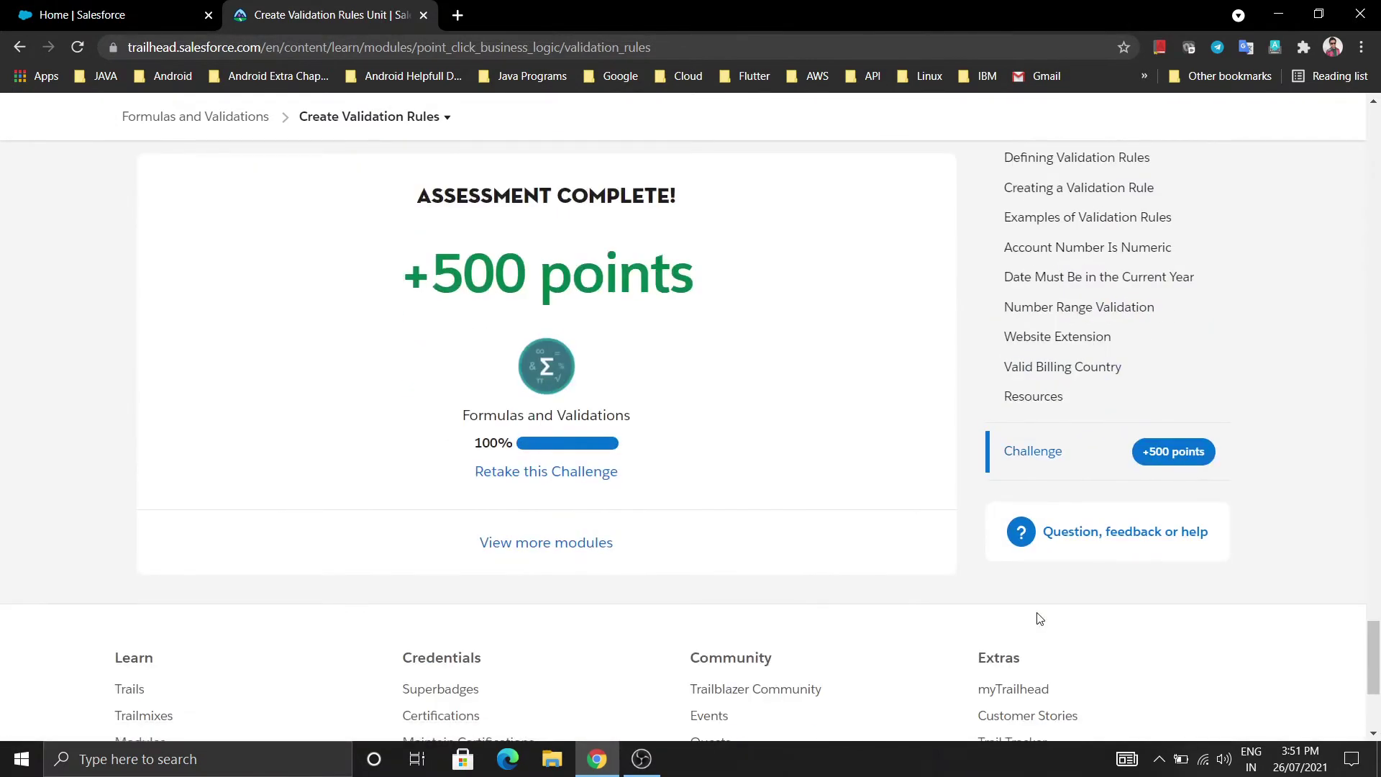
click(545, 480)
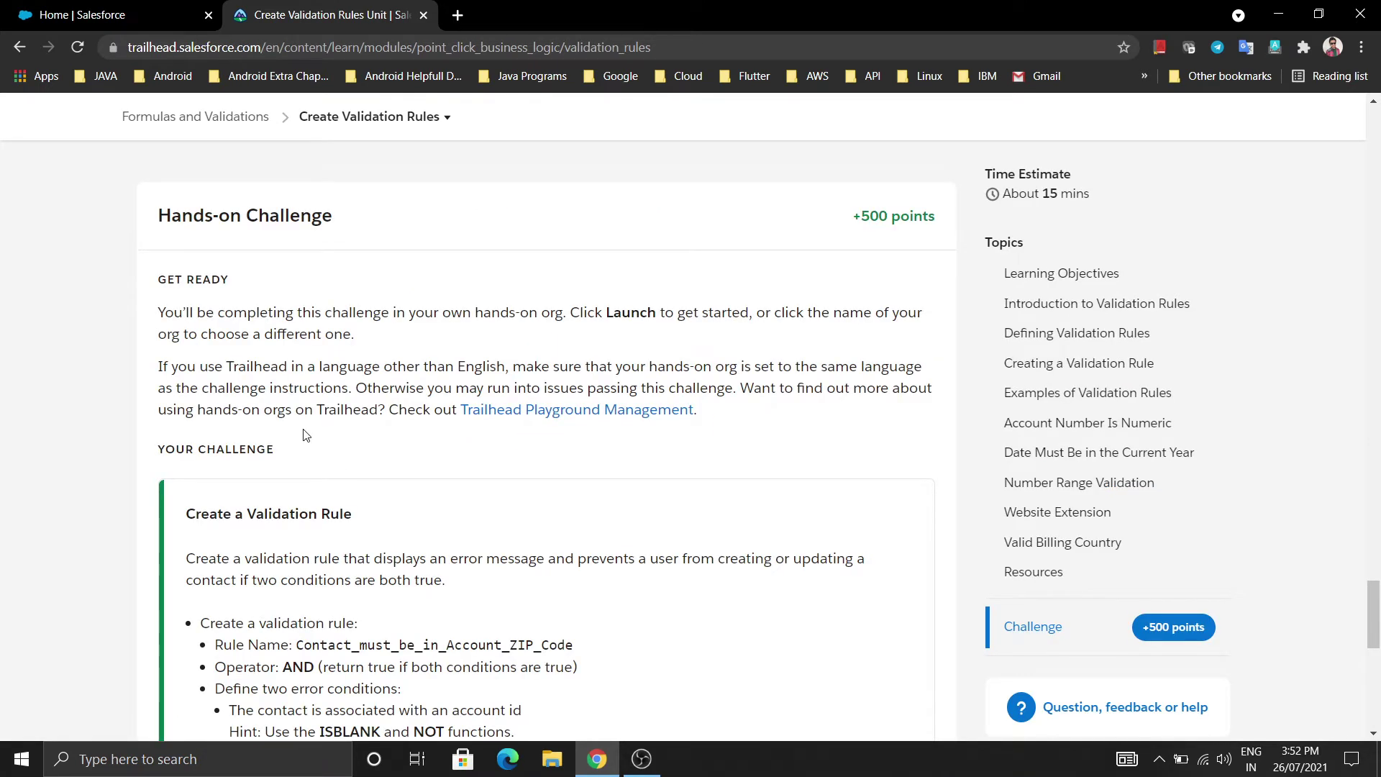
scroll(304, 429, down, 3)
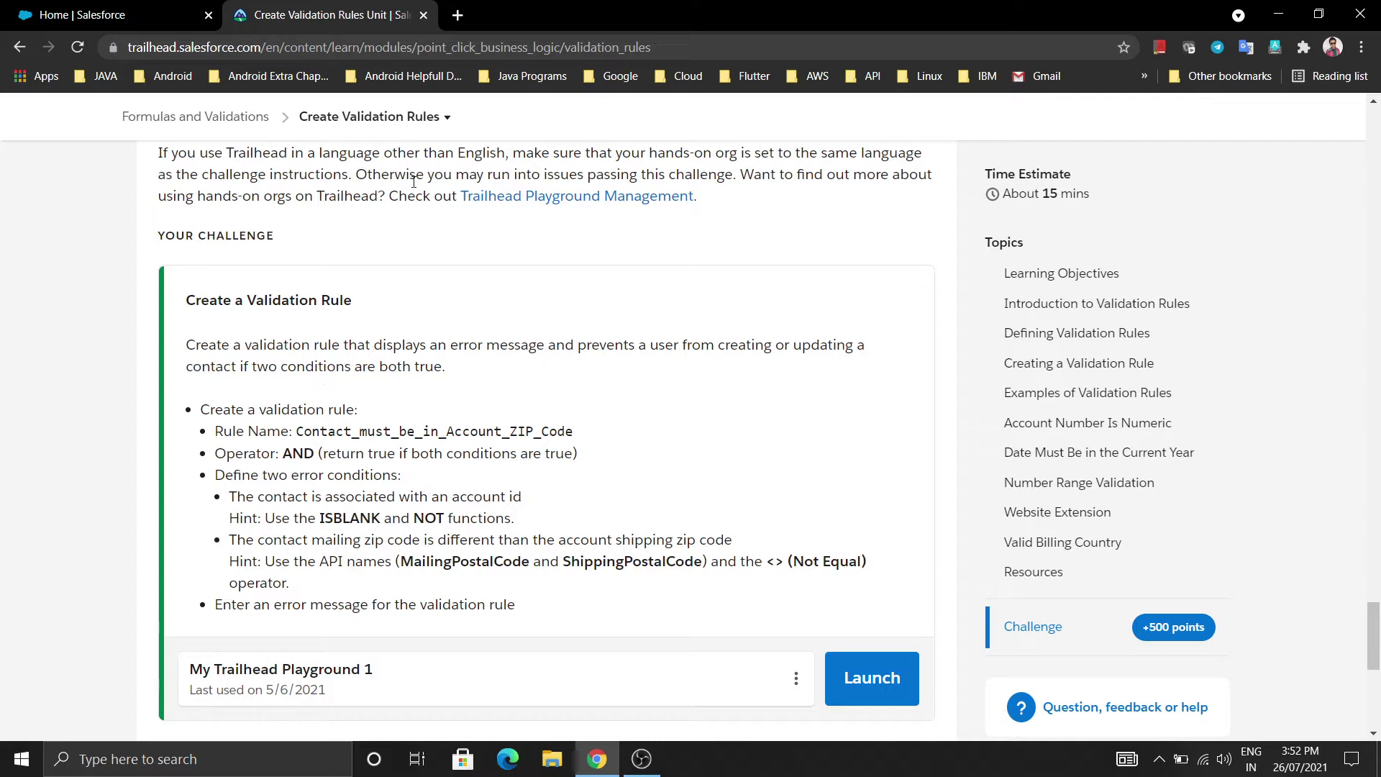
Step: In the AJH School app, create an appointment with the first suggested teacher and student, leaving Appointment Start Date blank
click(149, 7)
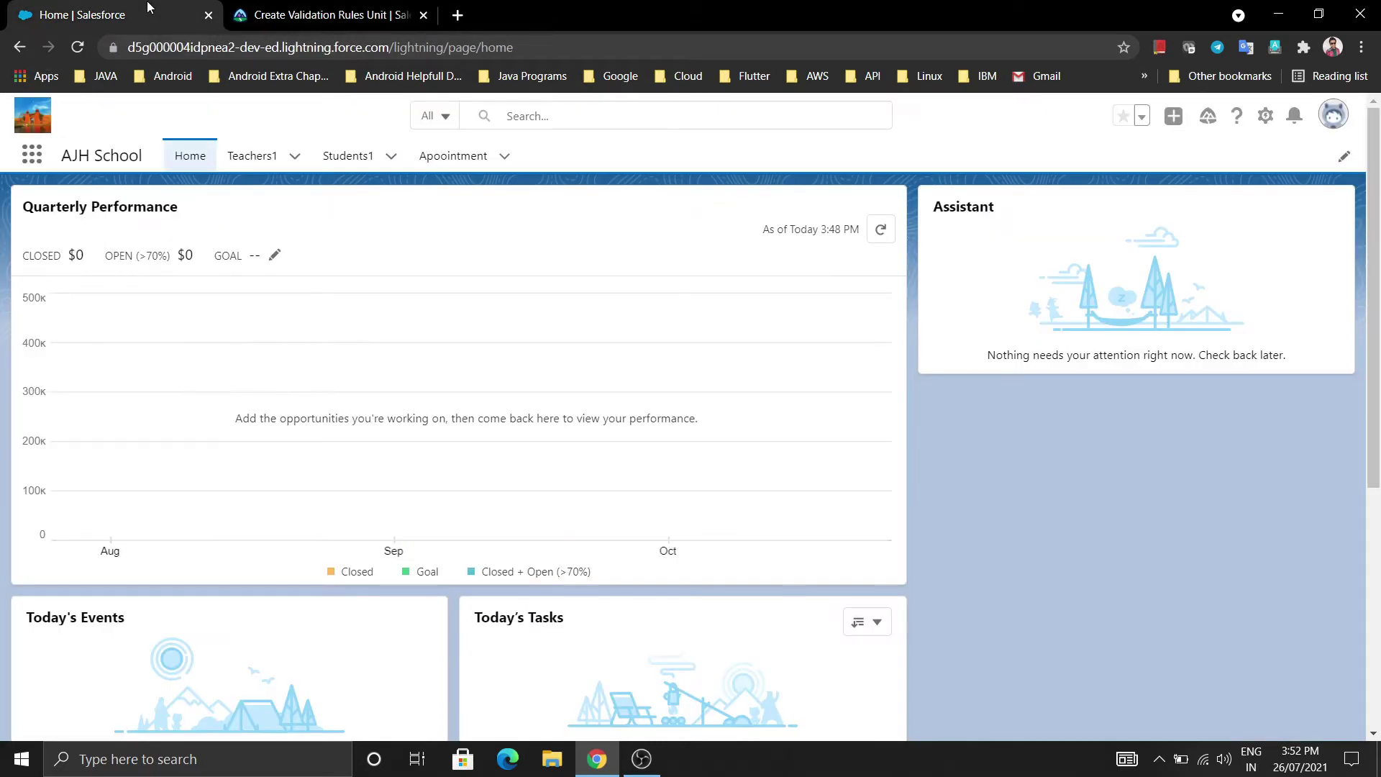
click(430, 160)
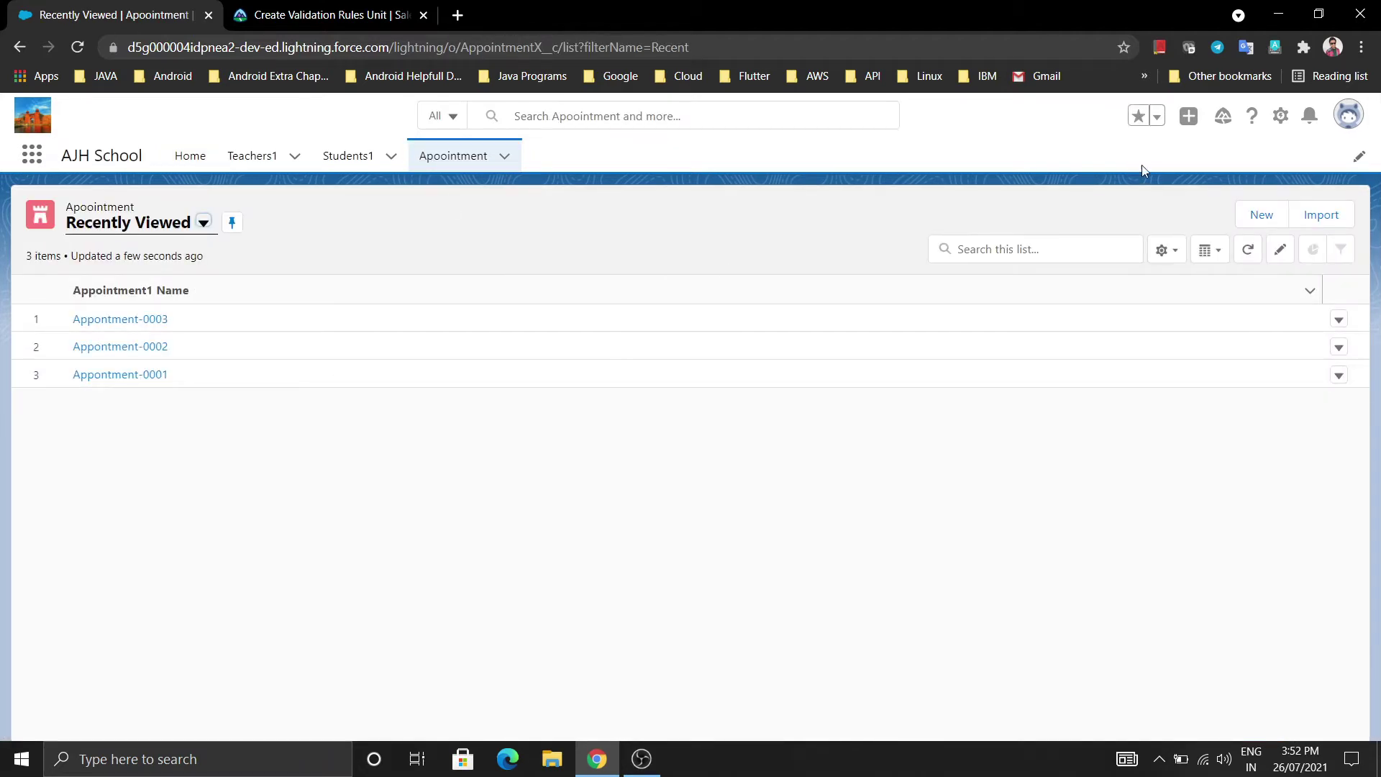
click(1251, 214)
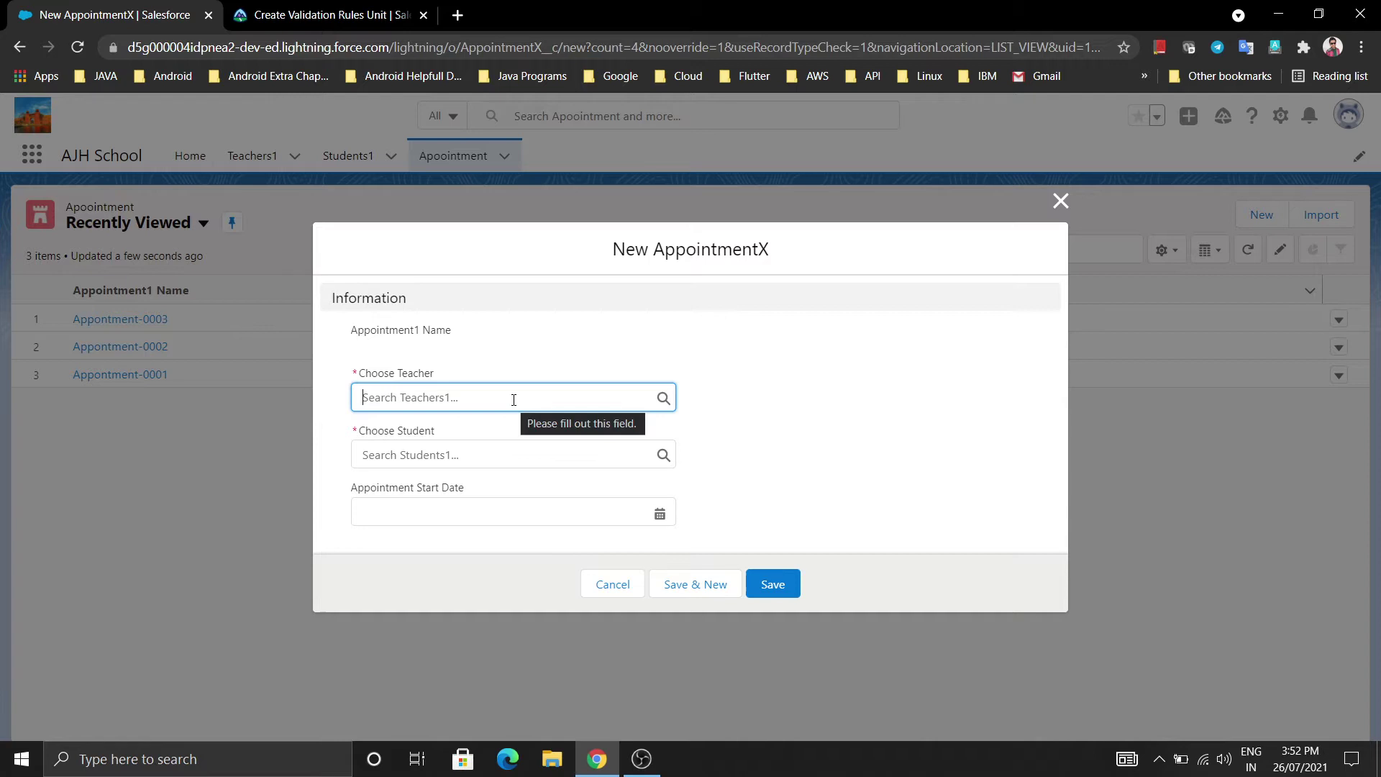
click(513, 400)
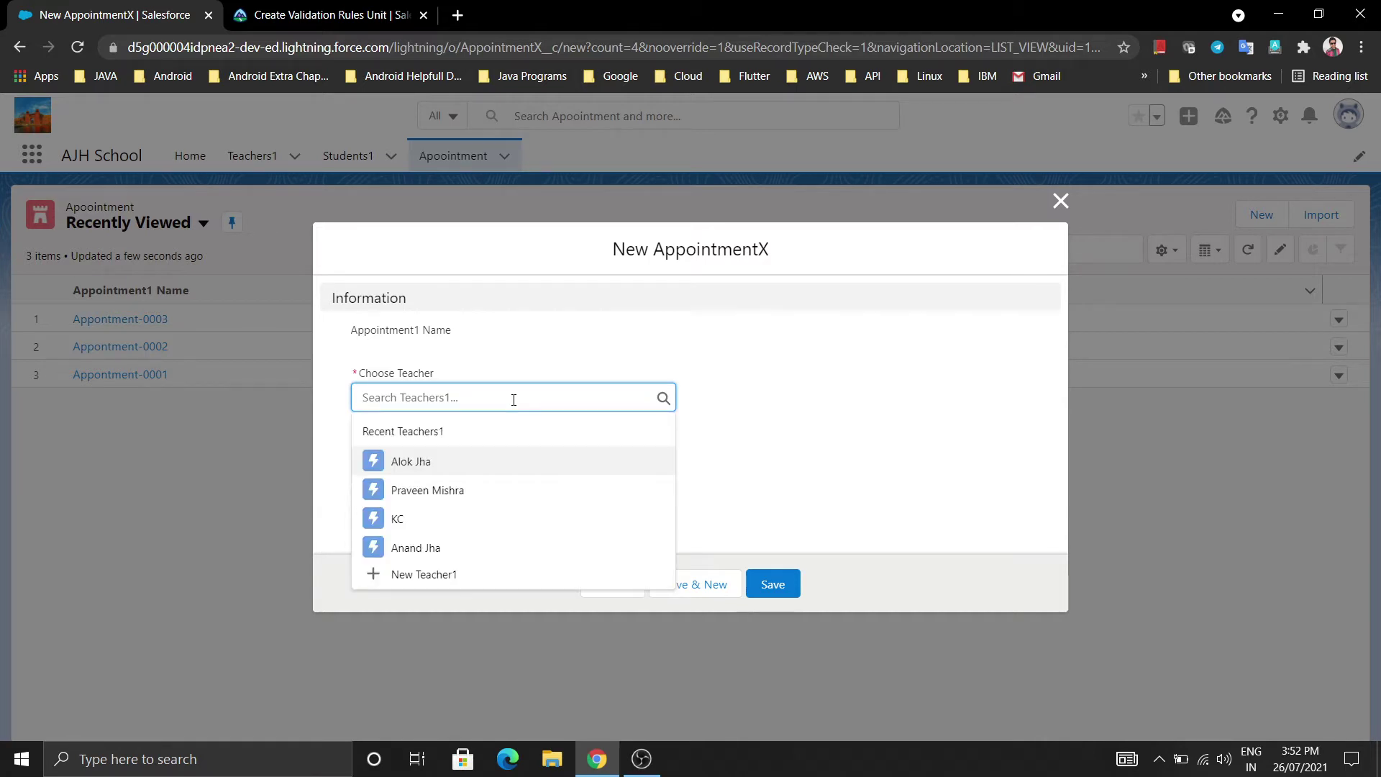
click(510, 467)
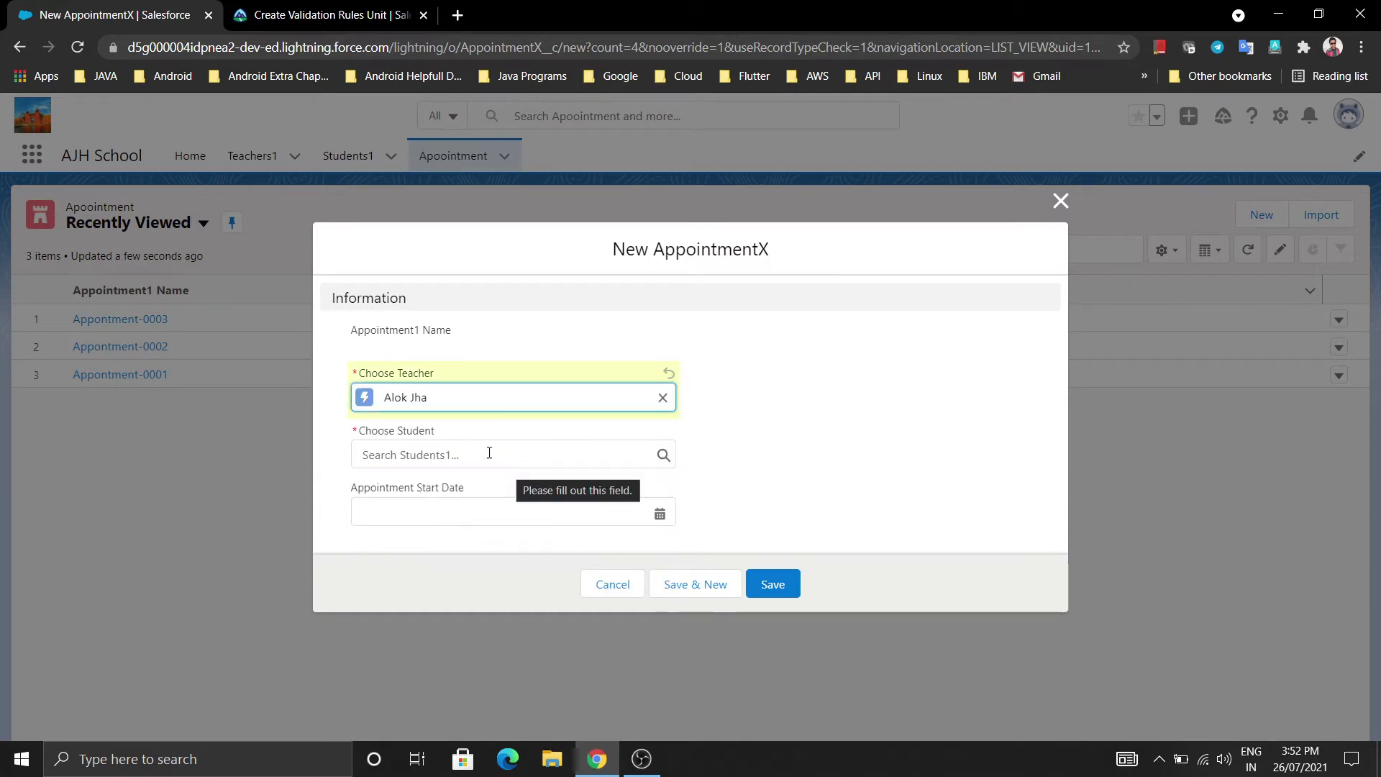
click(489, 453)
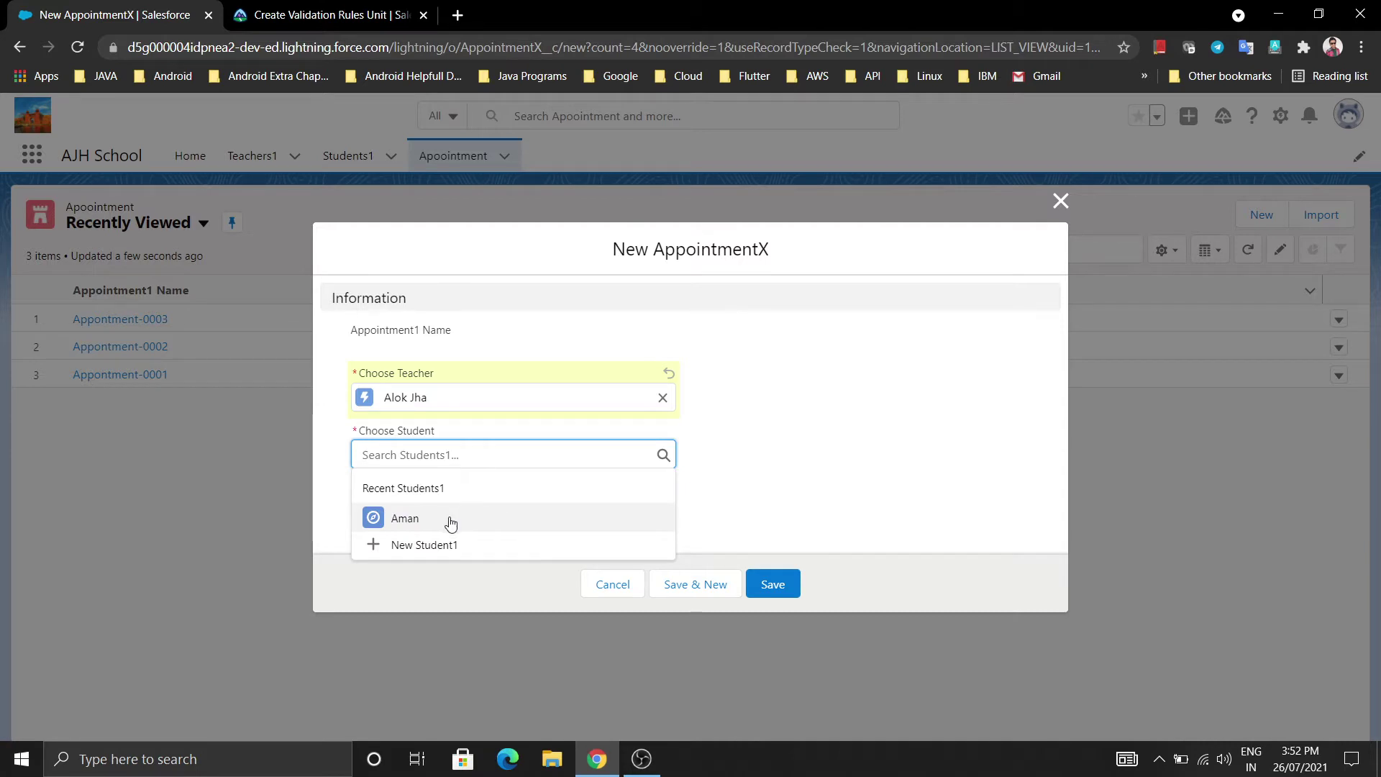
click(451, 523)
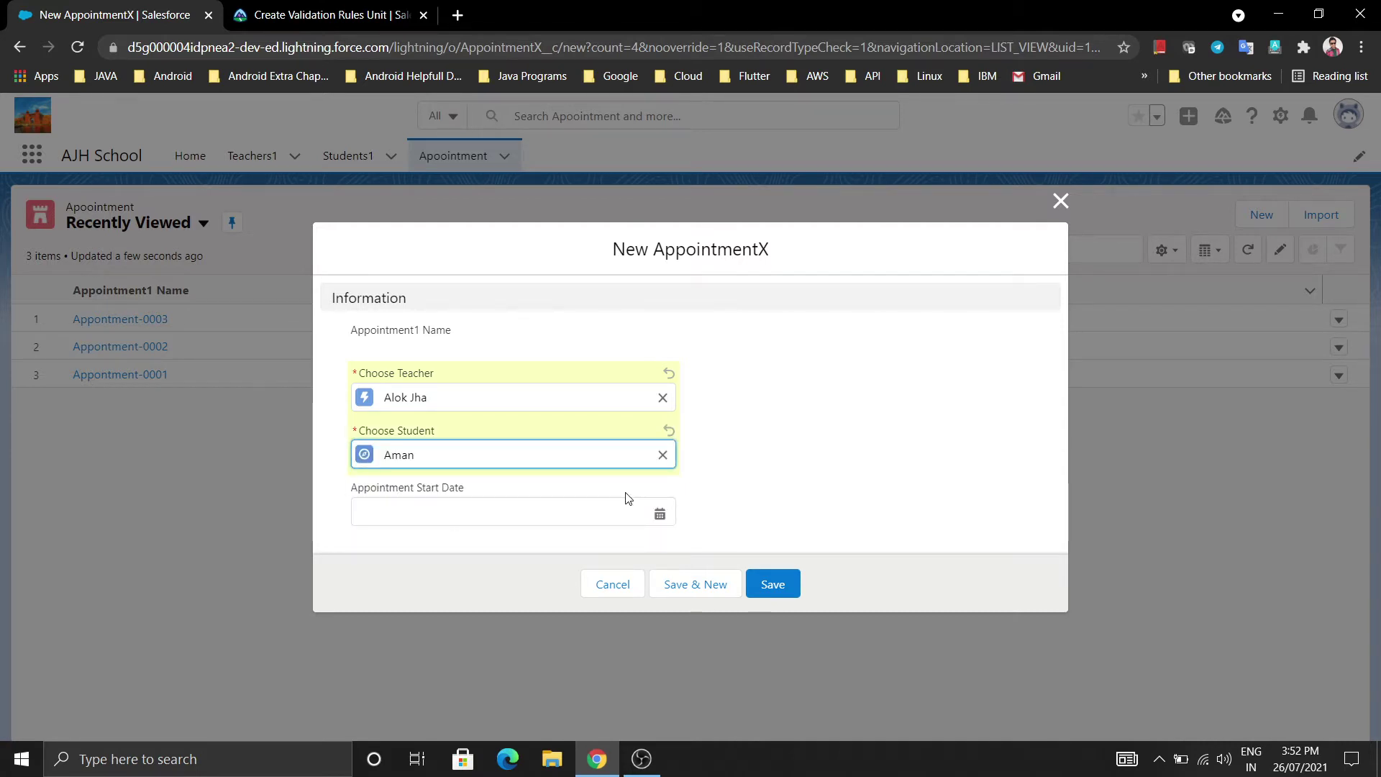
click(768, 584)
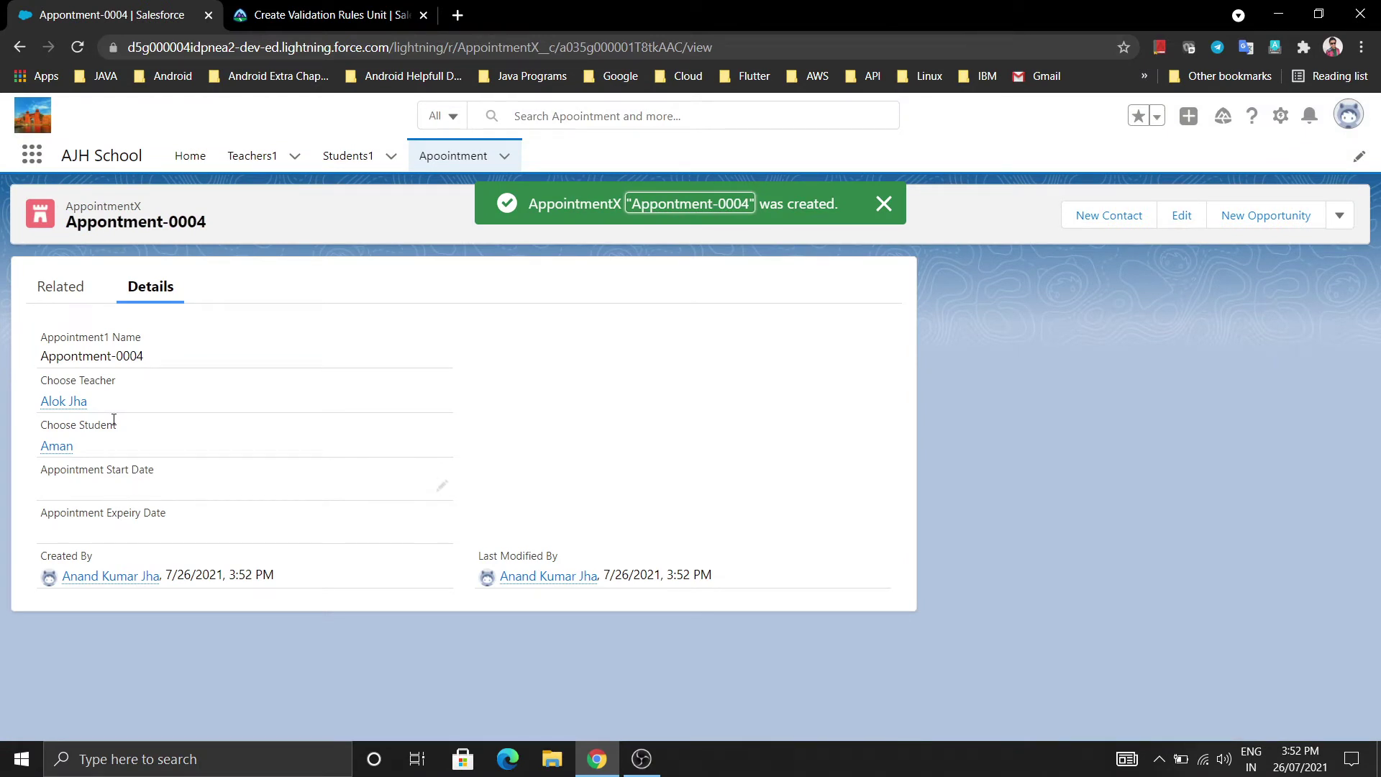
Step: Open Salesforce Setup, search the Object Manager for "Appoint", and open the AppointmentX custom object
click(1281, 116)
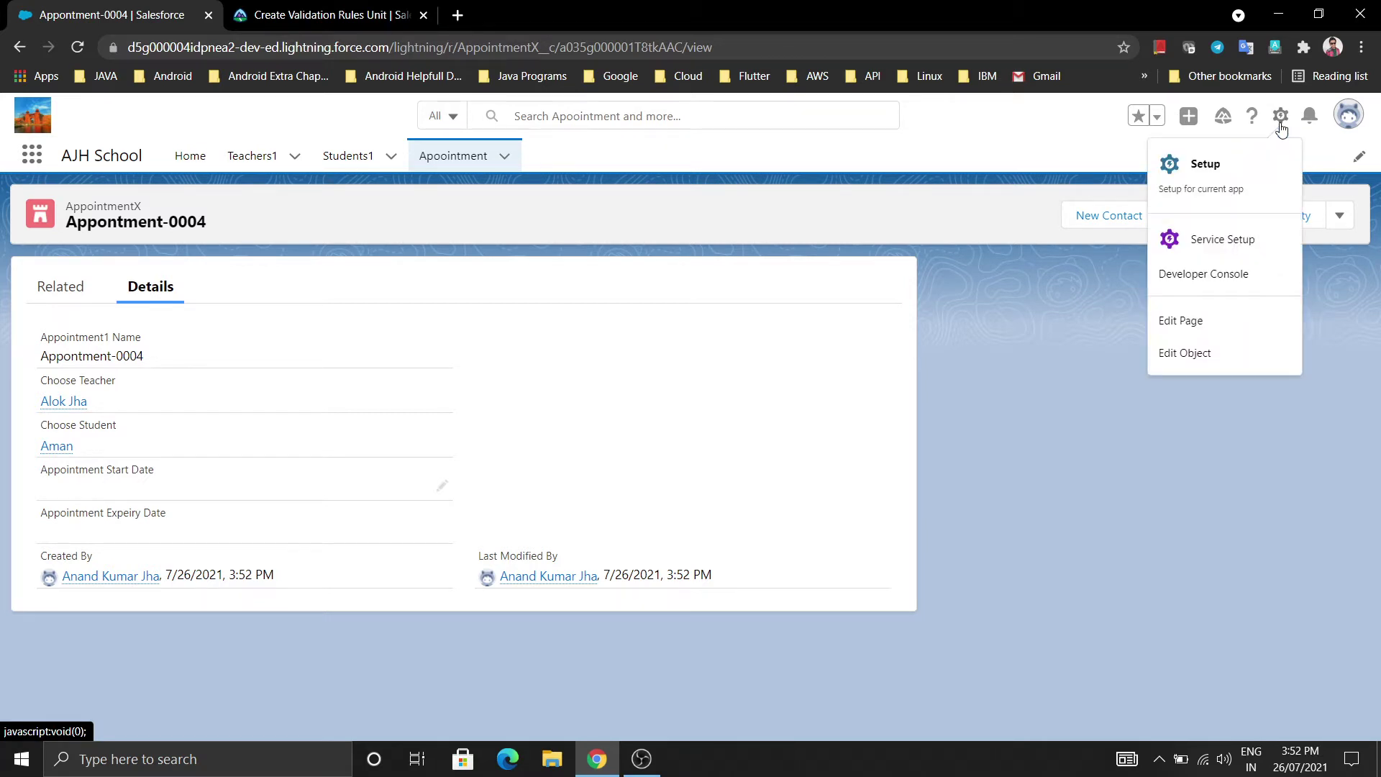
click(1246, 185)
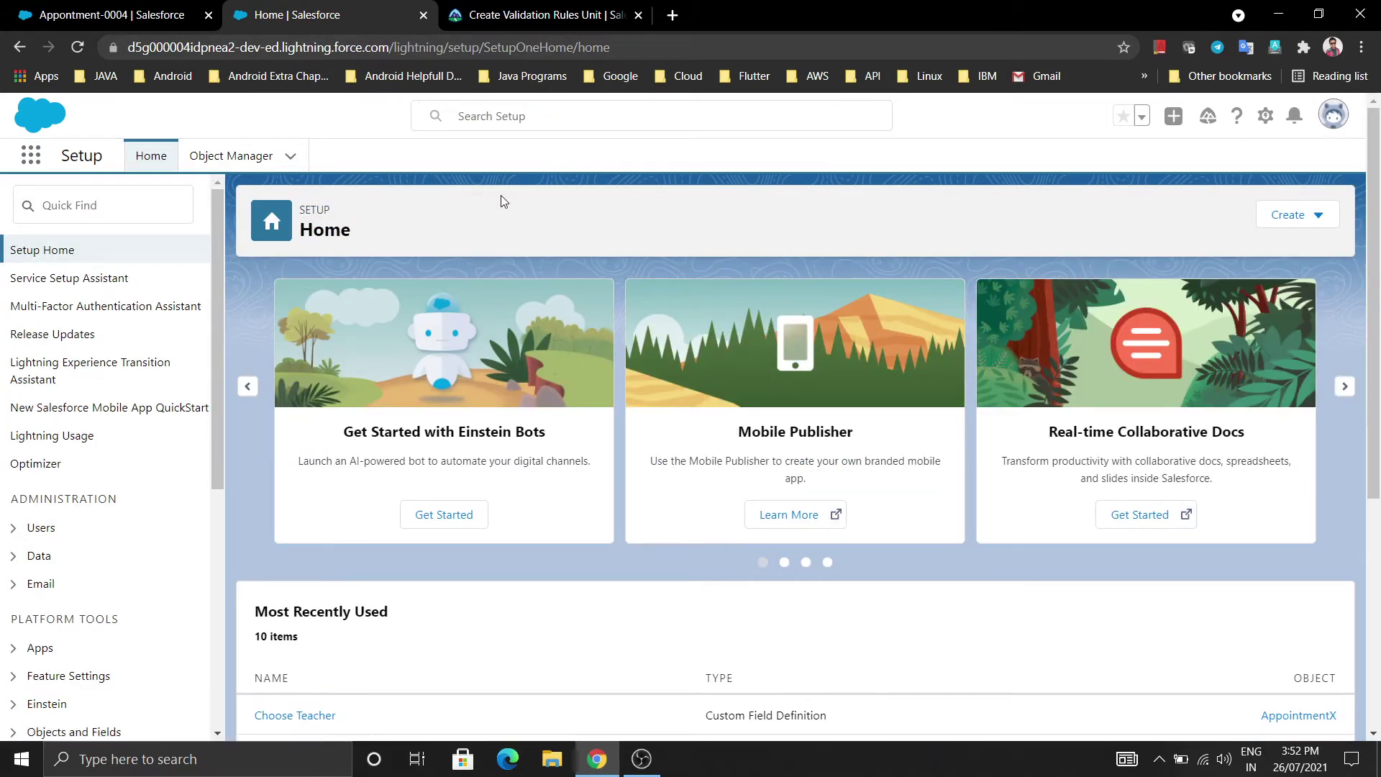
click(254, 154)
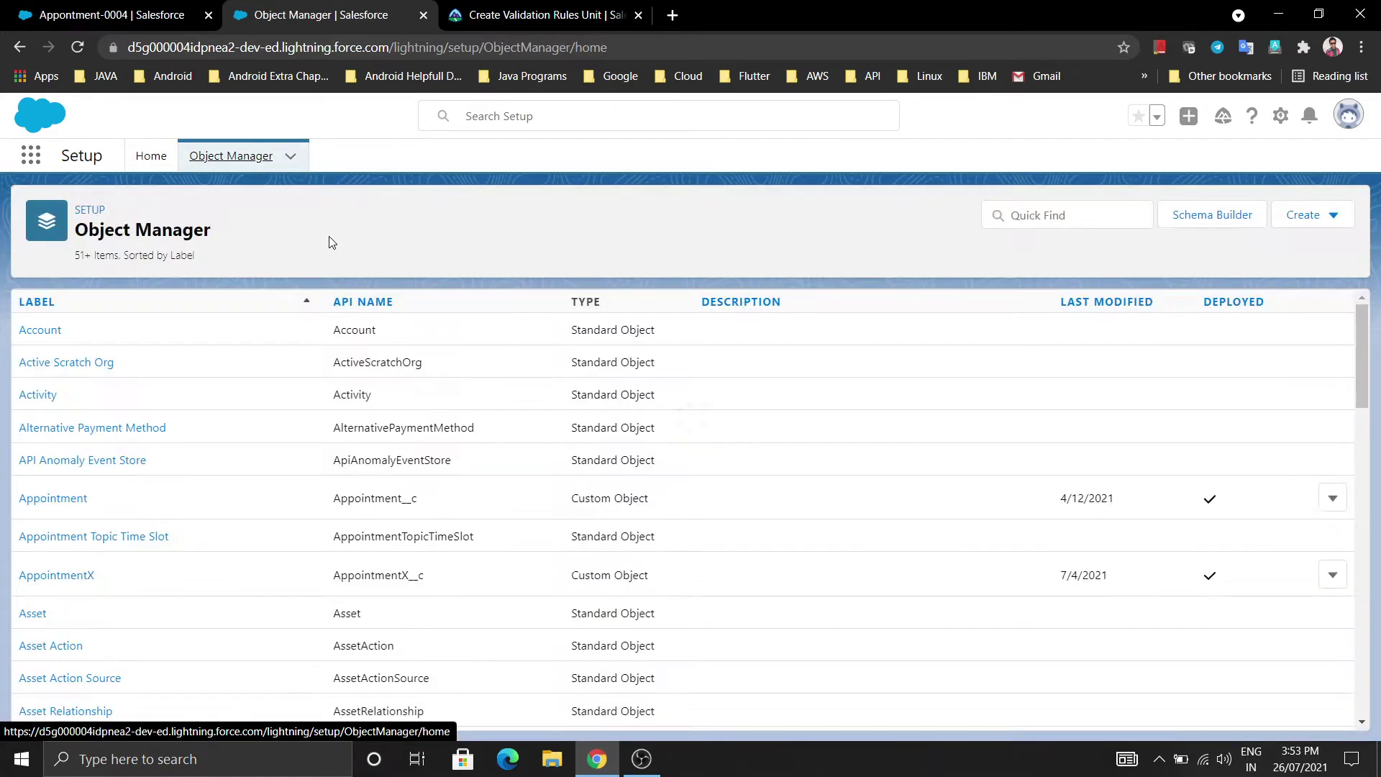
click(1013, 216)
text(Appoint)
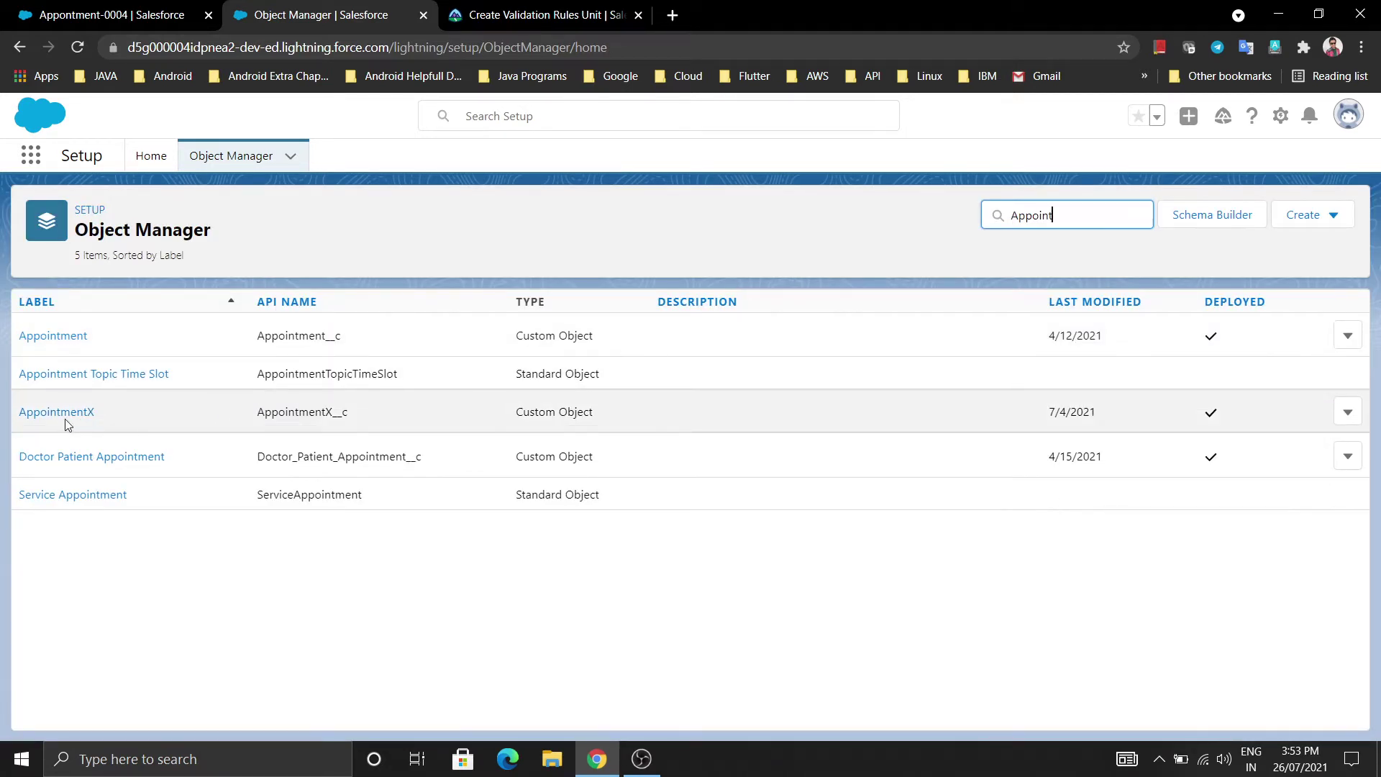
click(65, 413)
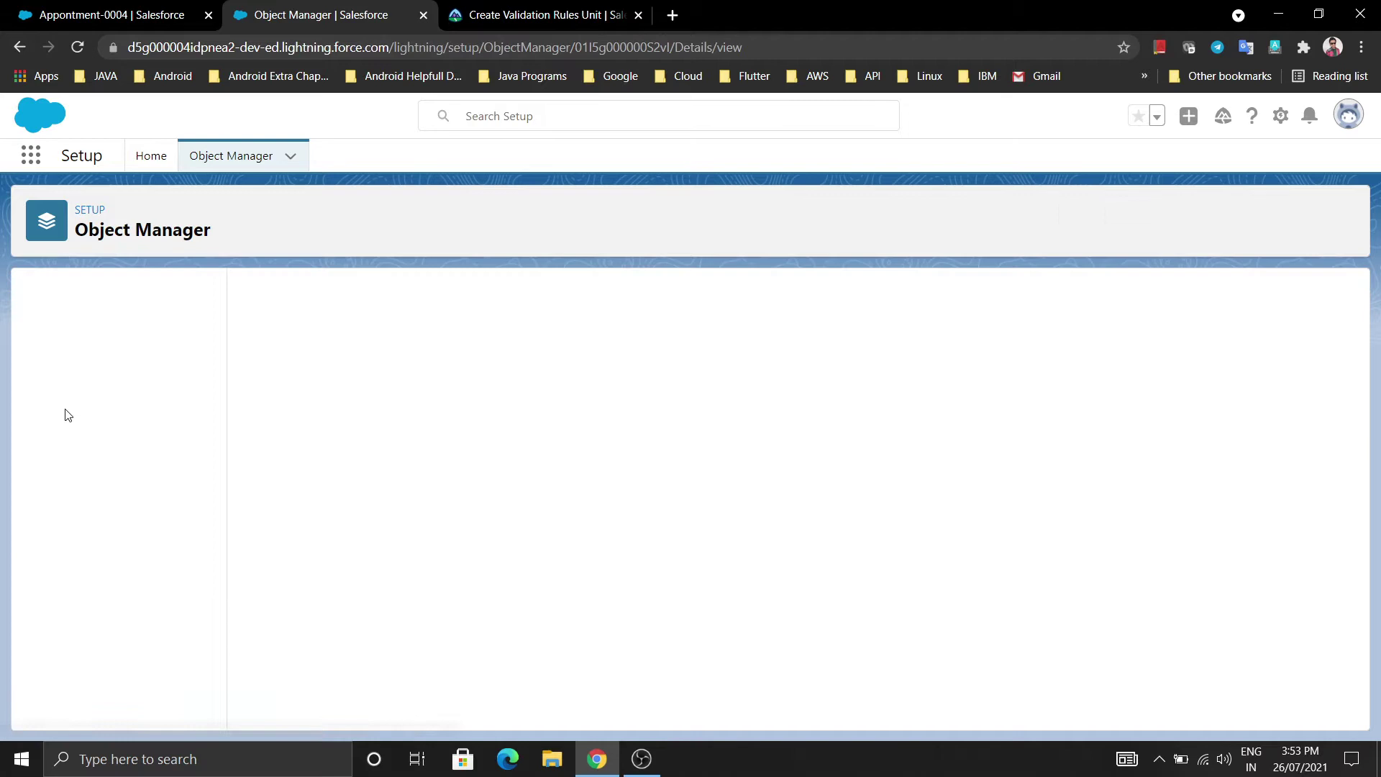
Step: Start a new validation rule on AppointmentX and name it AppointmentStartDateRule
click(112, 347)
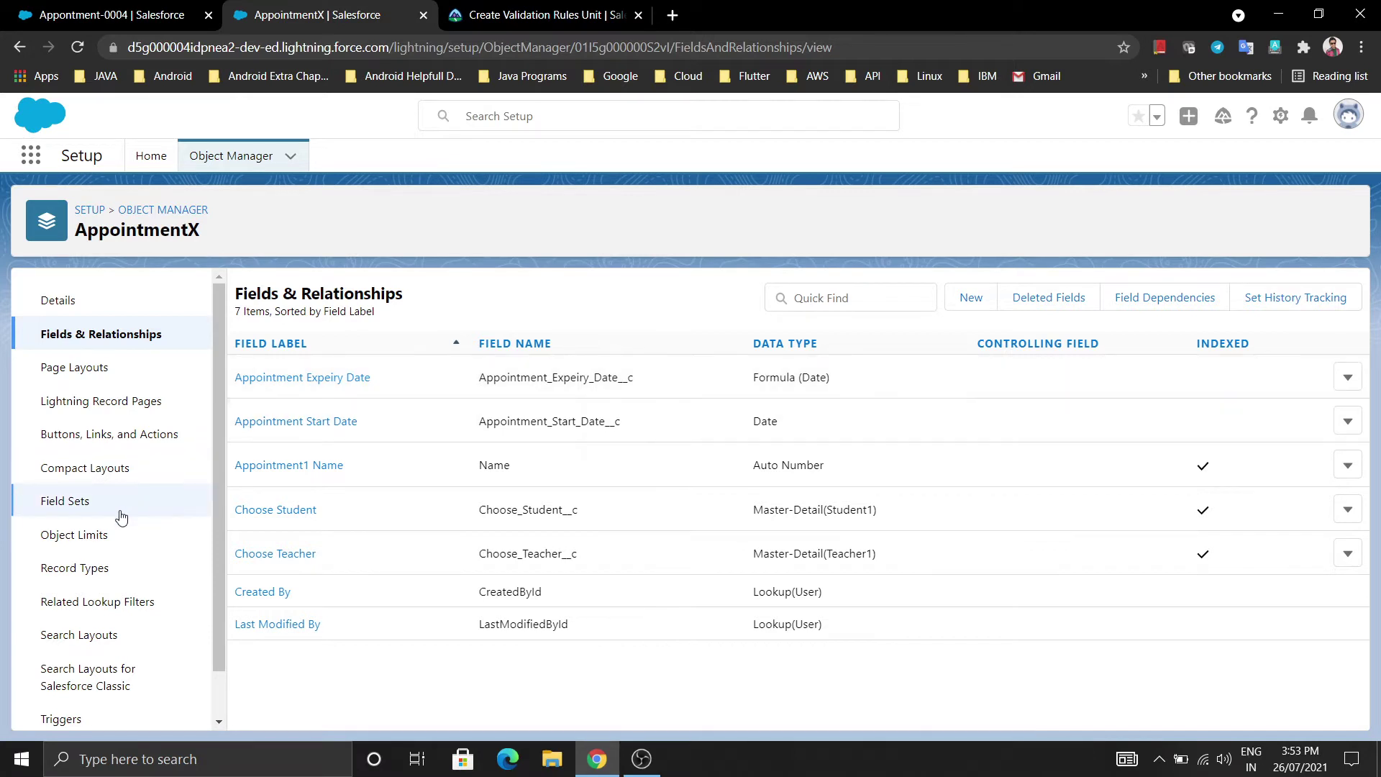
scroll(121, 516, down, 1)
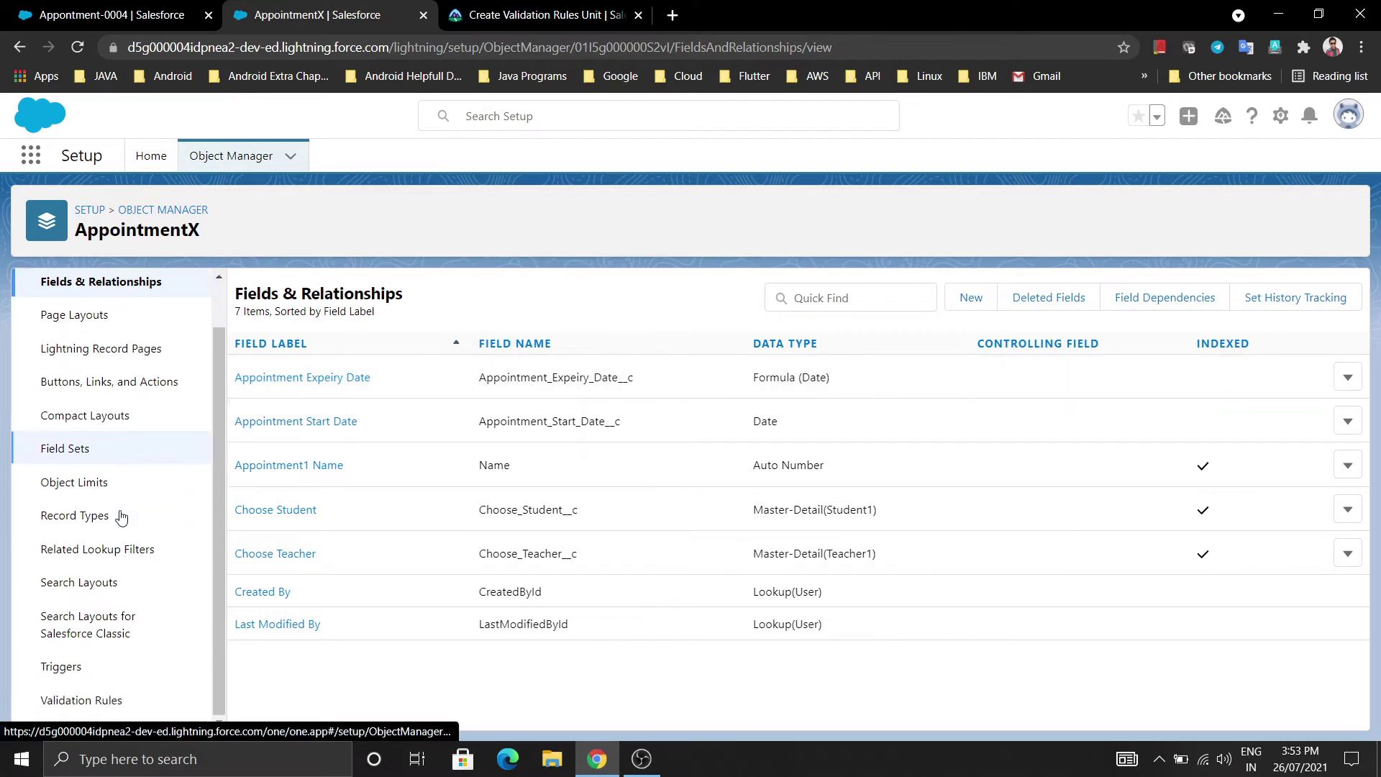
click(93, 712)
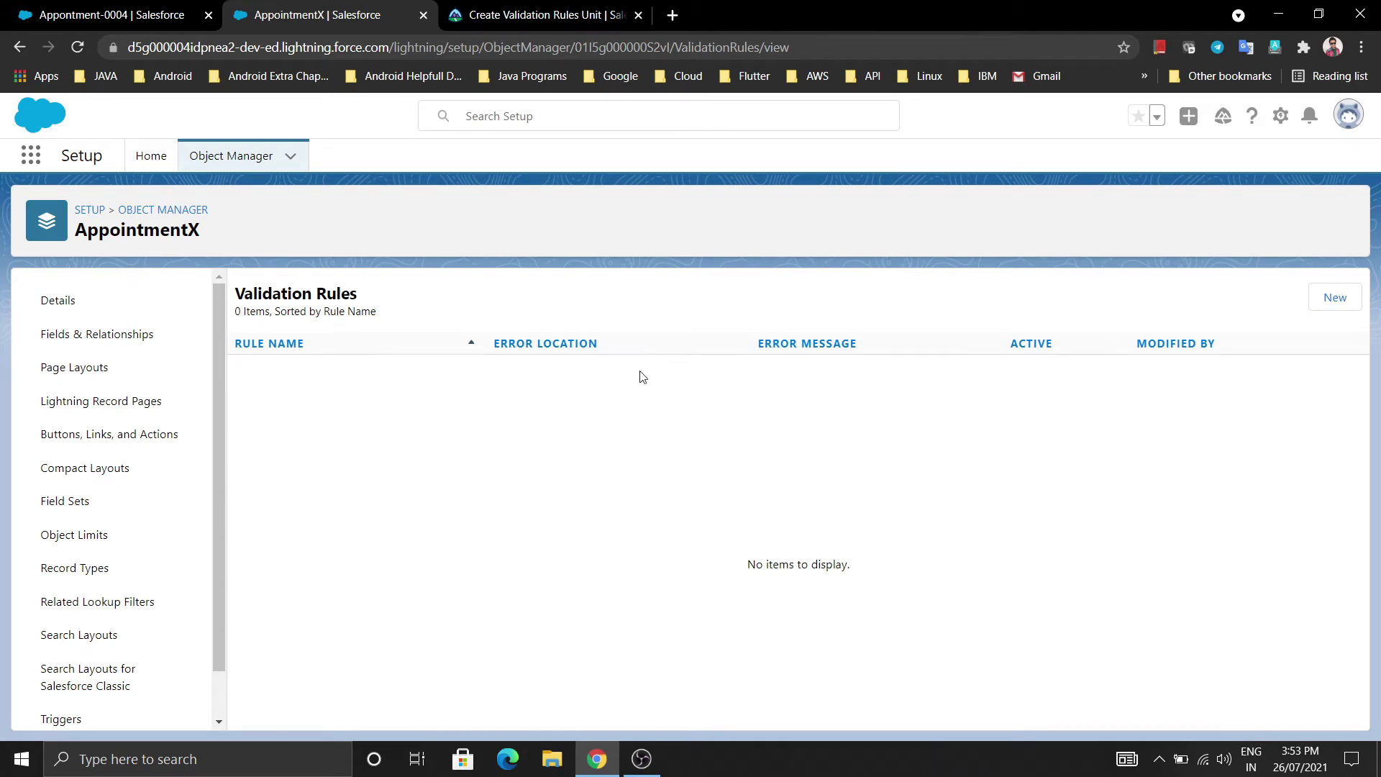
click(1342, 301)
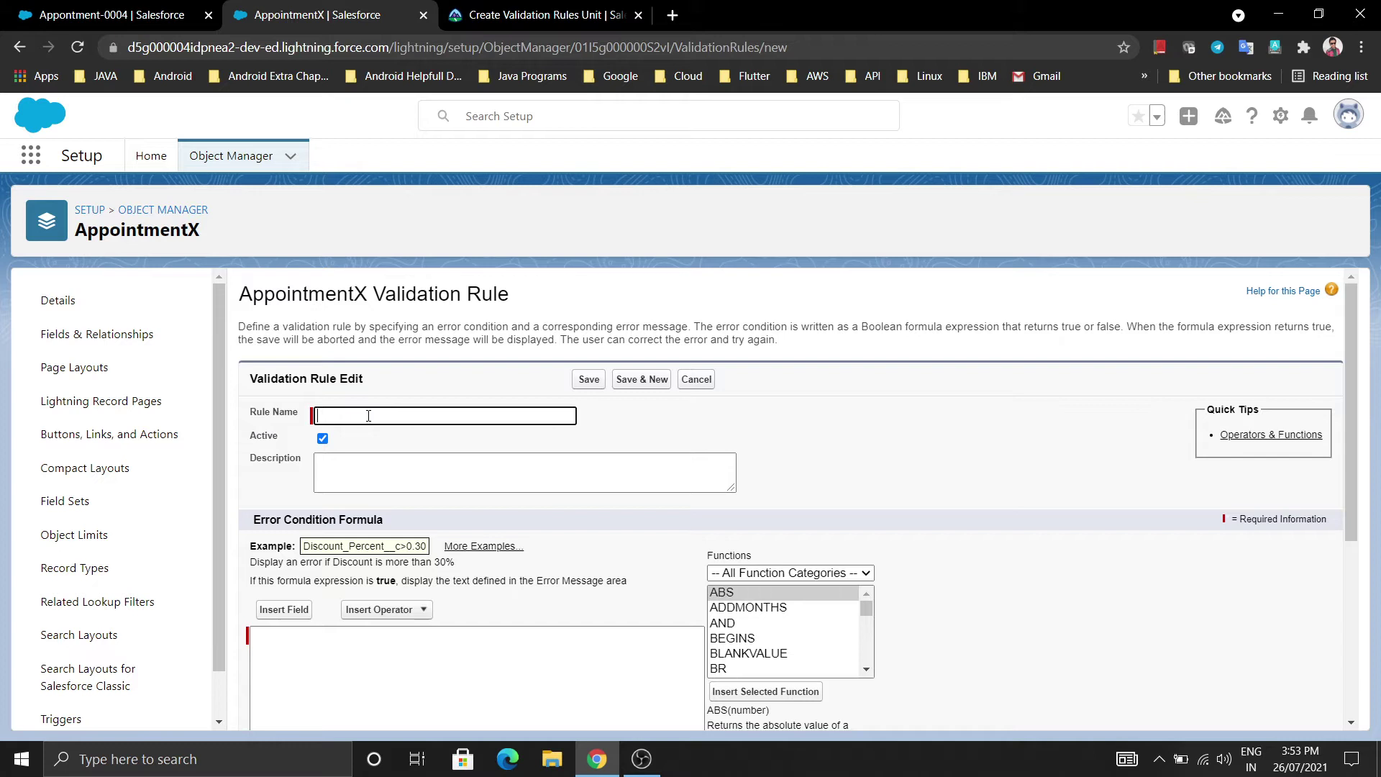
text(Appointment)
text(StartDateRule)
click(412, 462)
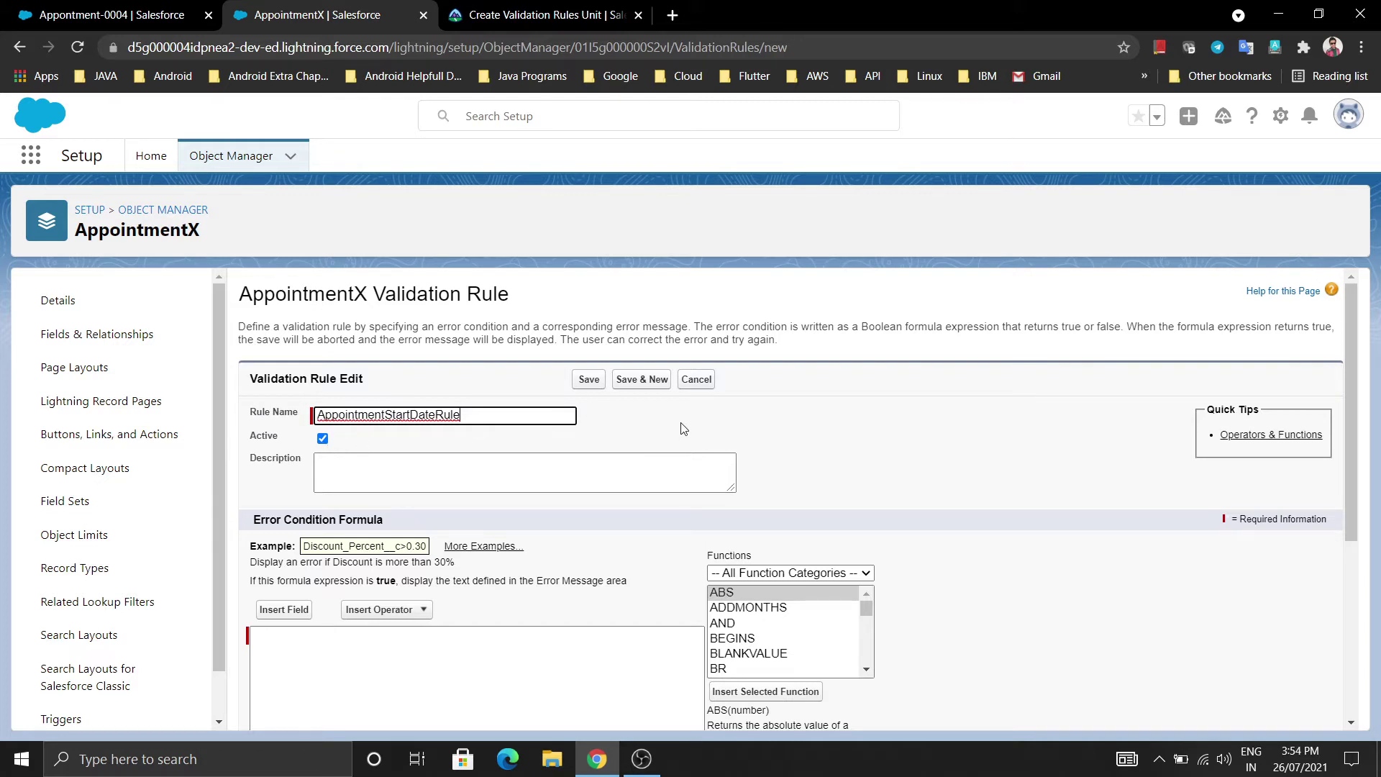
Step: Look through the insertable AppointmentX fields and the operators available for the error condition formula, without inserting anything
scroll(683, 429, down, 3)
click(429, 447)
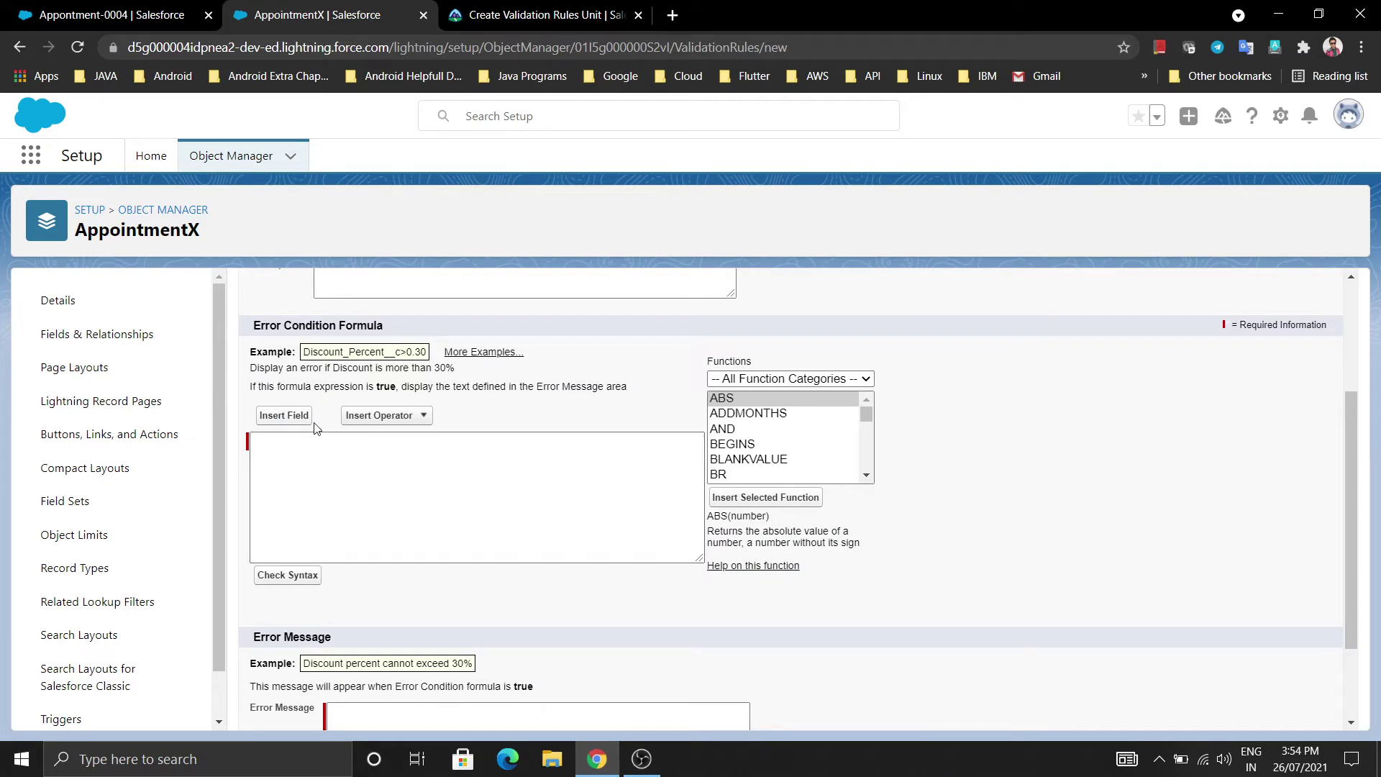
click(285, 416)
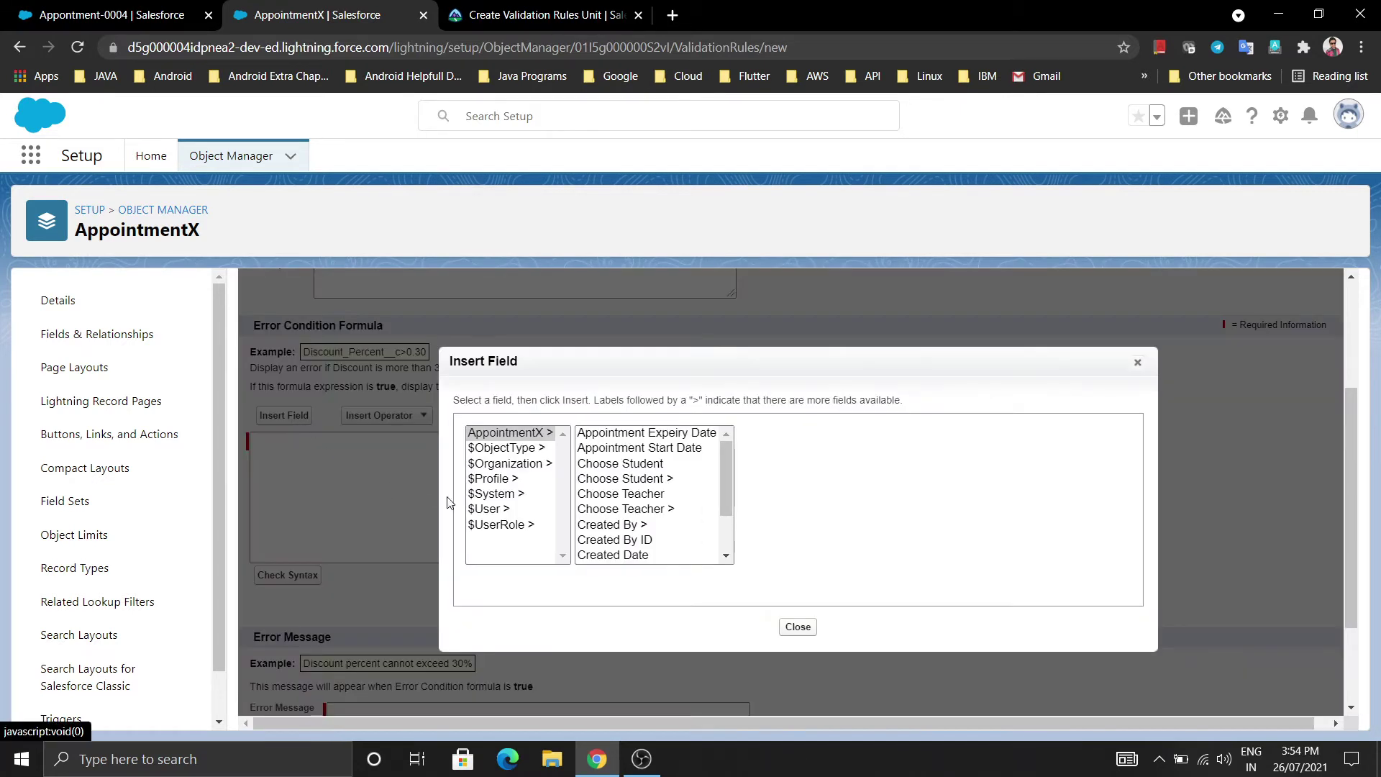
click(1137, 362)
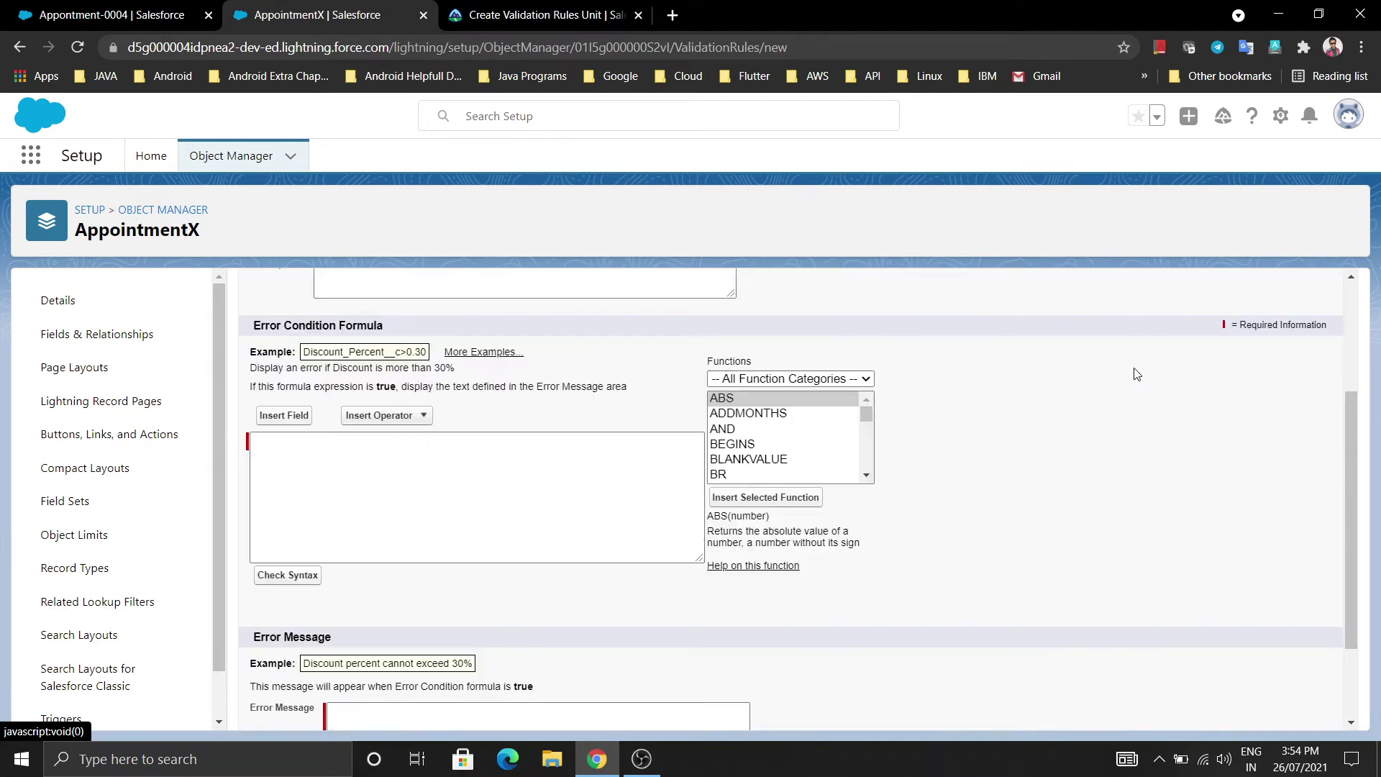
click(370, 424)
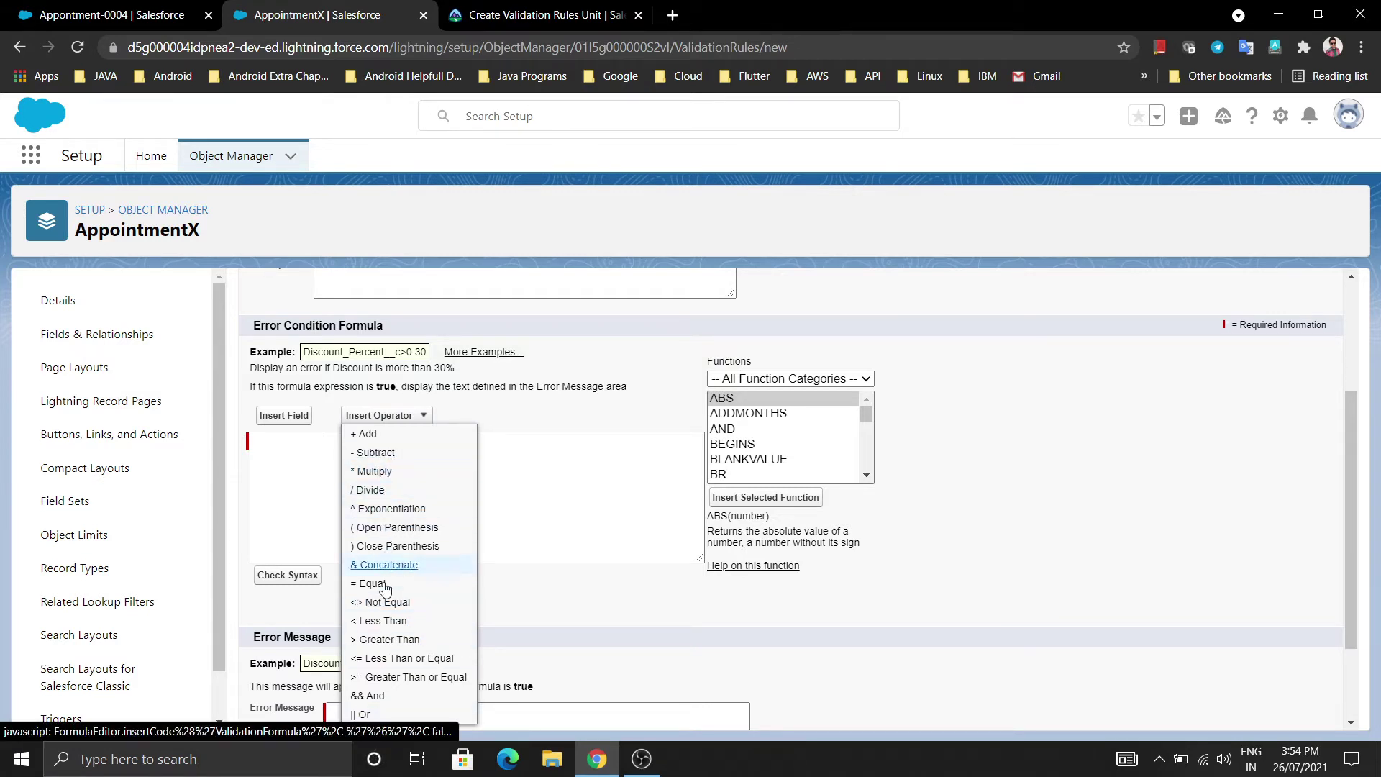
click(577, 507)
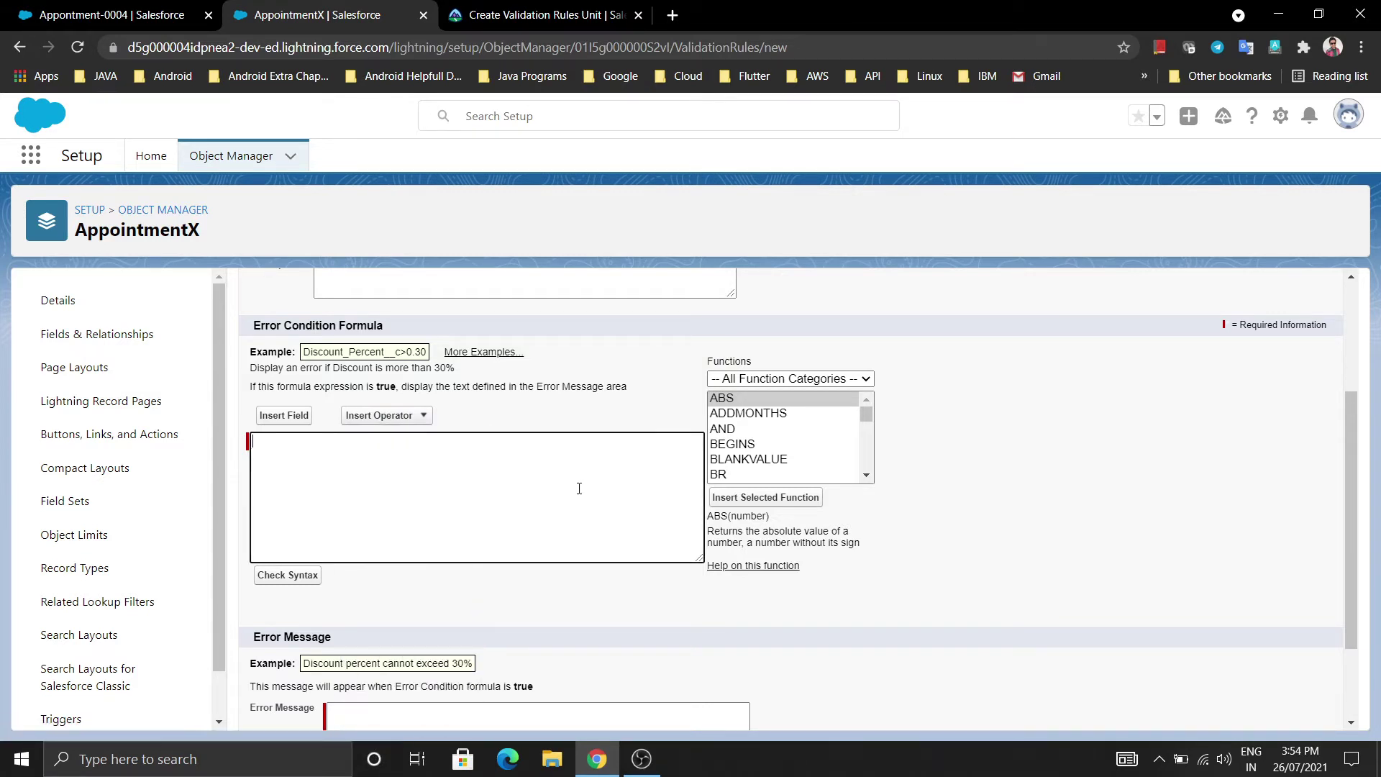
Step: Browse the formula functions in the Logical, Math, Text and Advanced categories
click(849, 379)
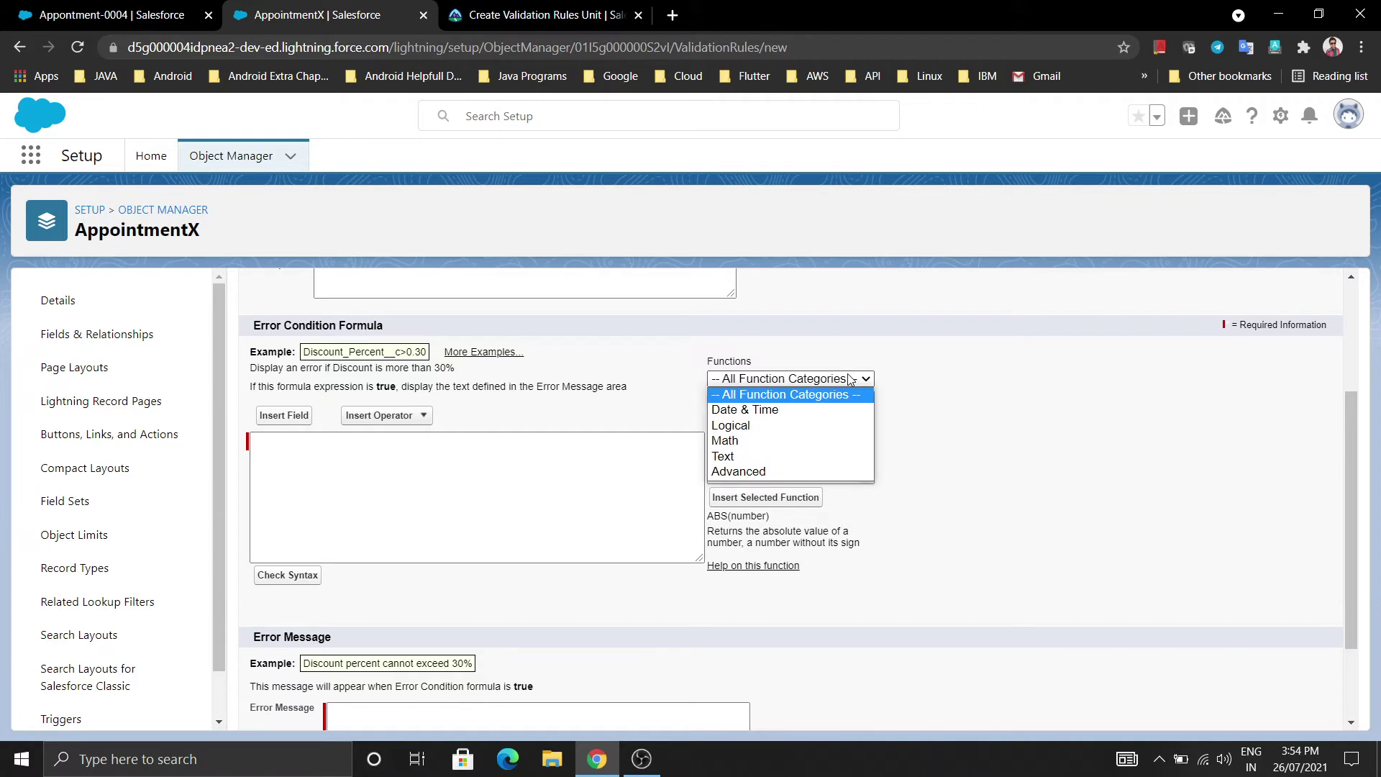
click(767, 427)
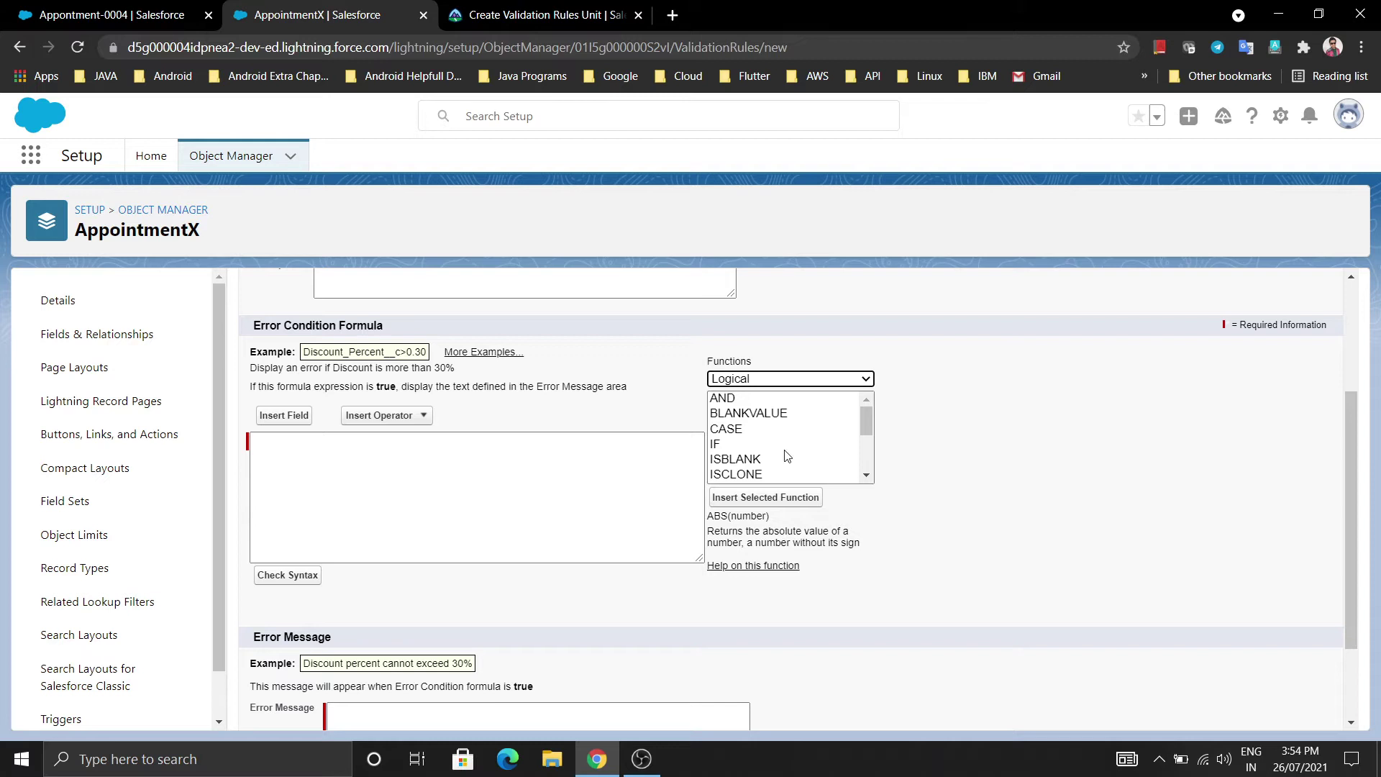
scroll(760, 464, down, 2)
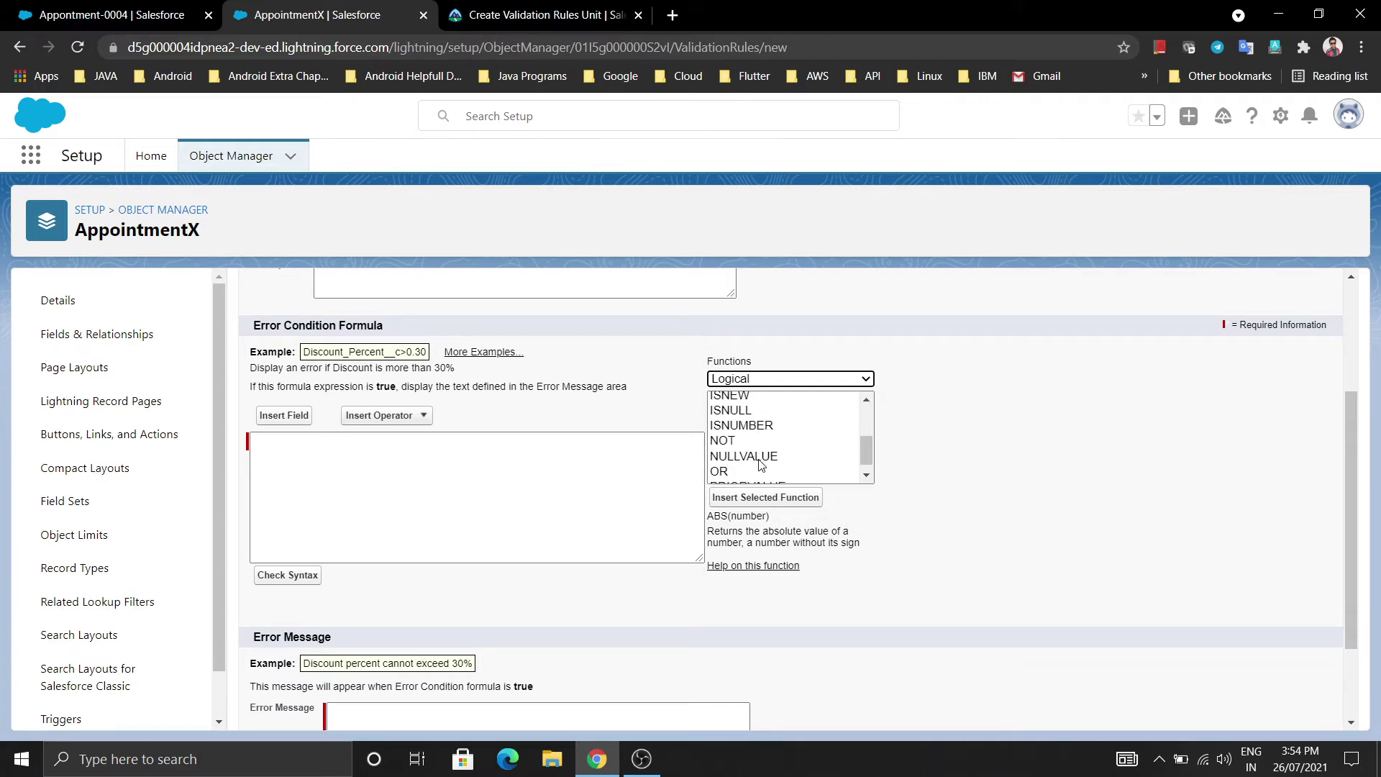
click(791, 382)
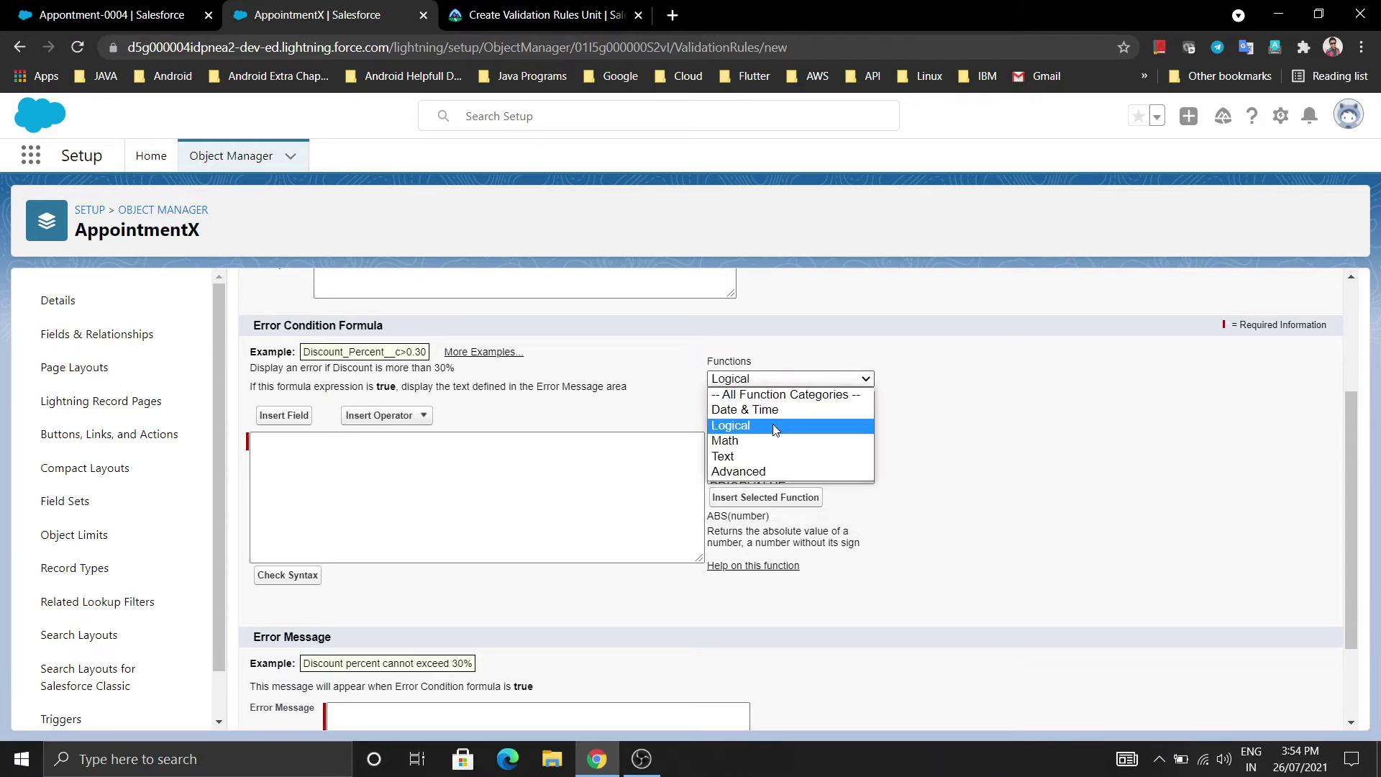
click(766, 440)
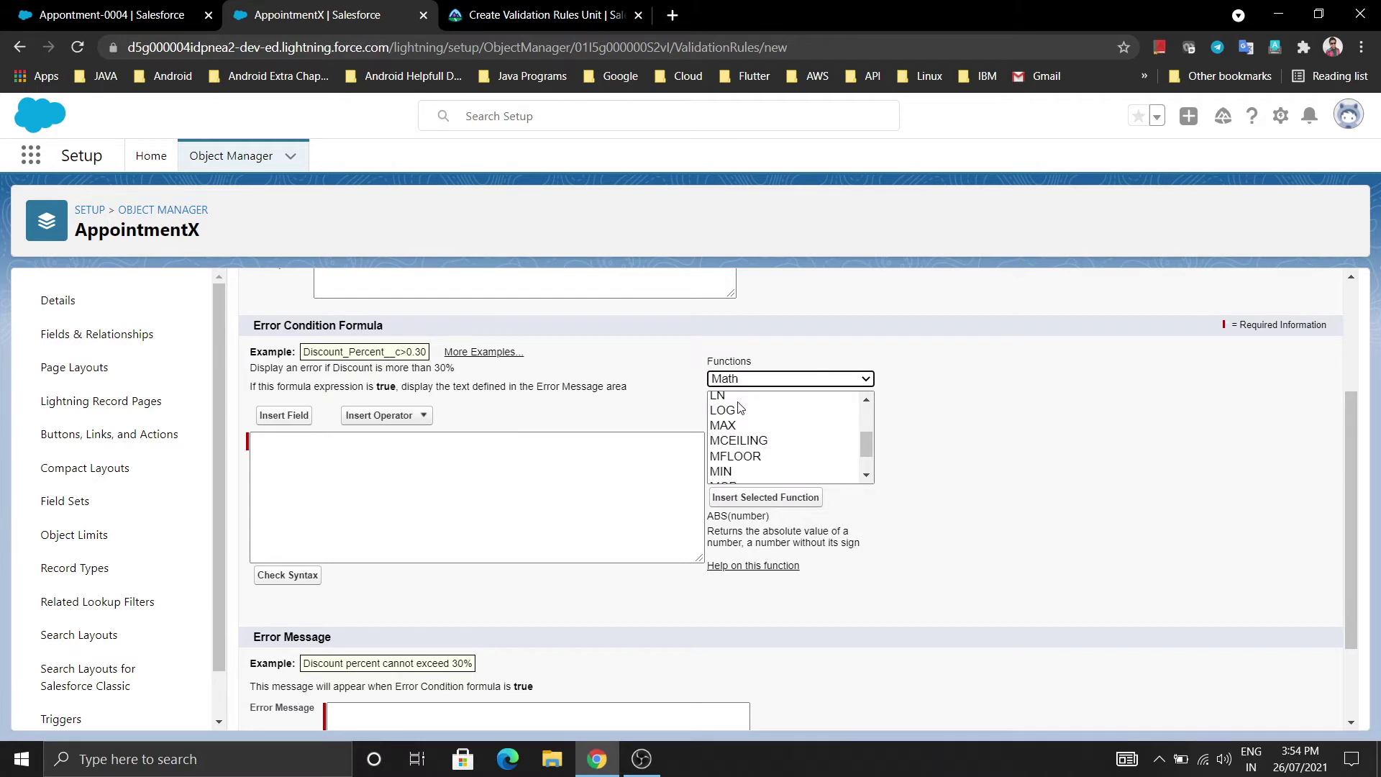
scroll(747, 442, down, 1)
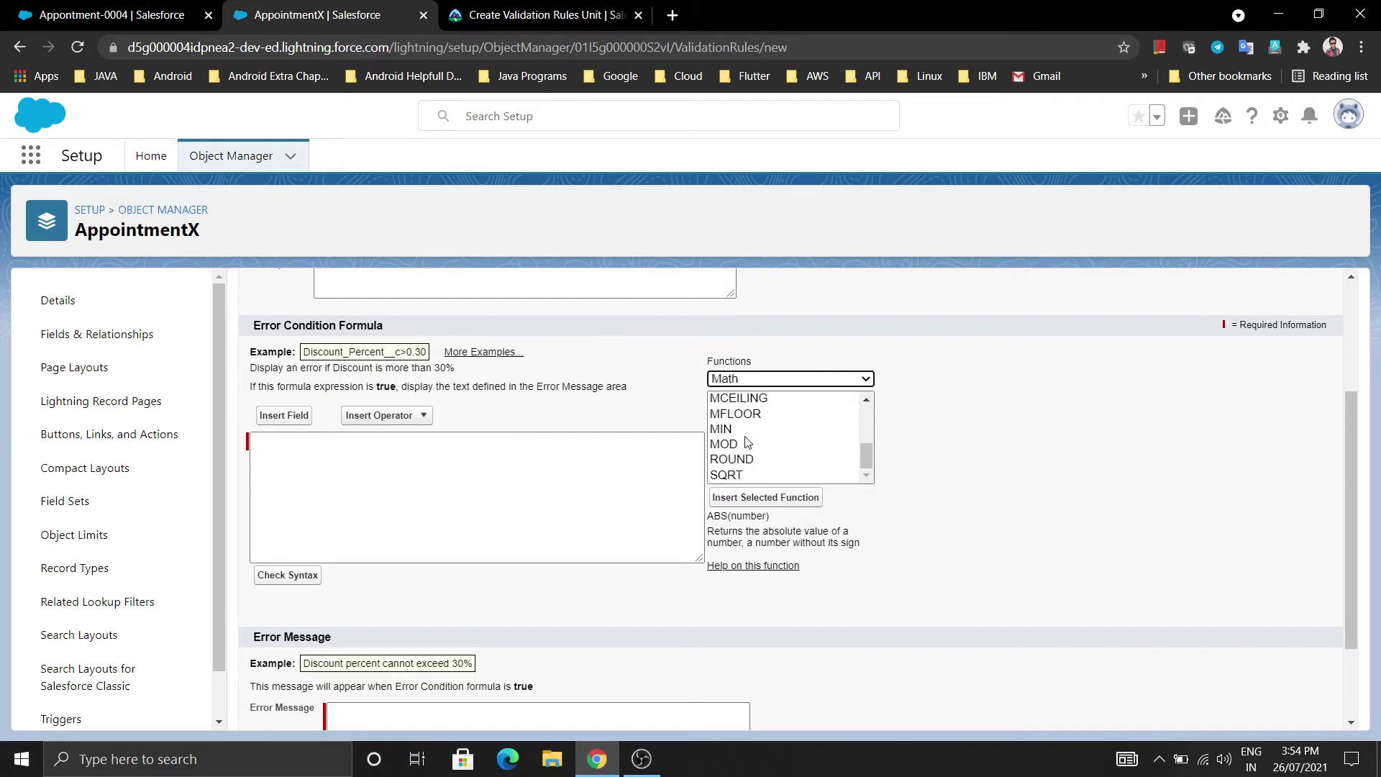
click(787, 383)
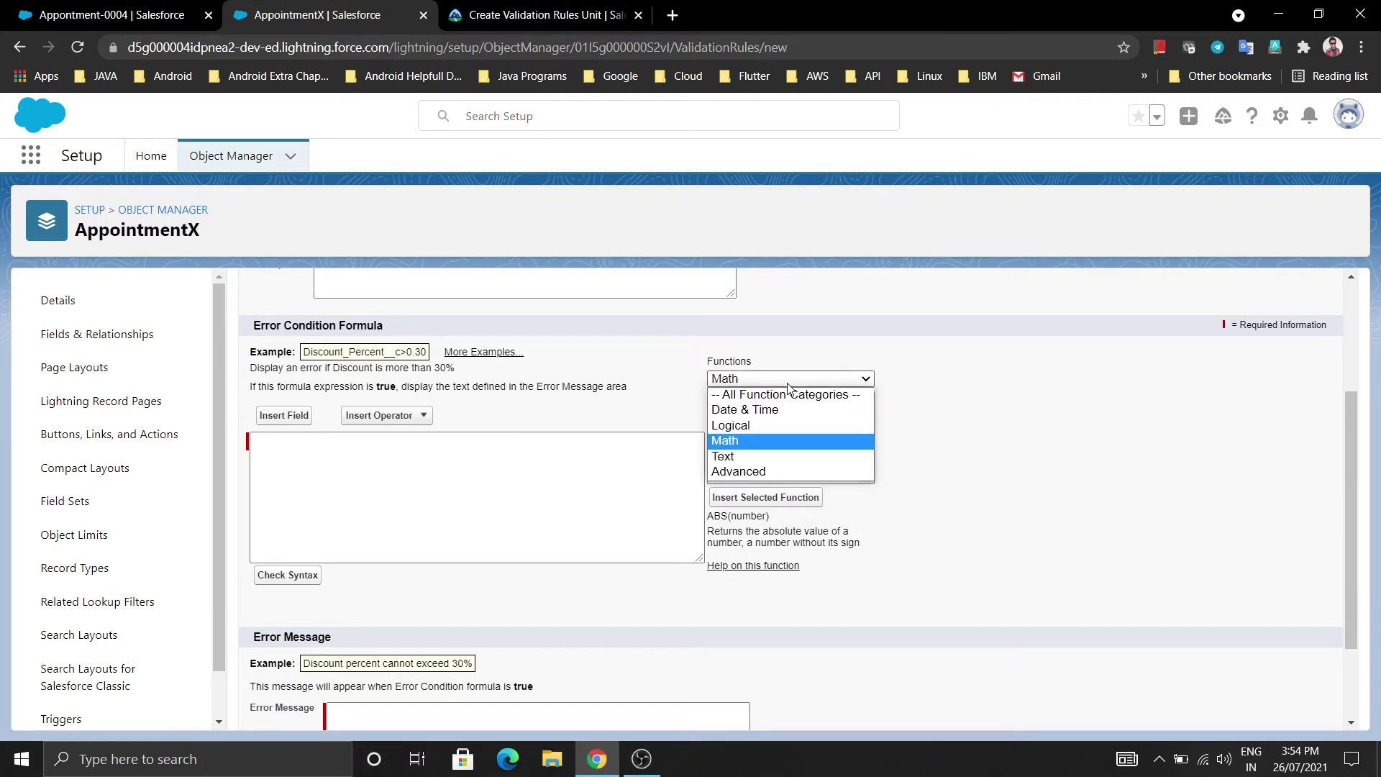
click(773, 455)
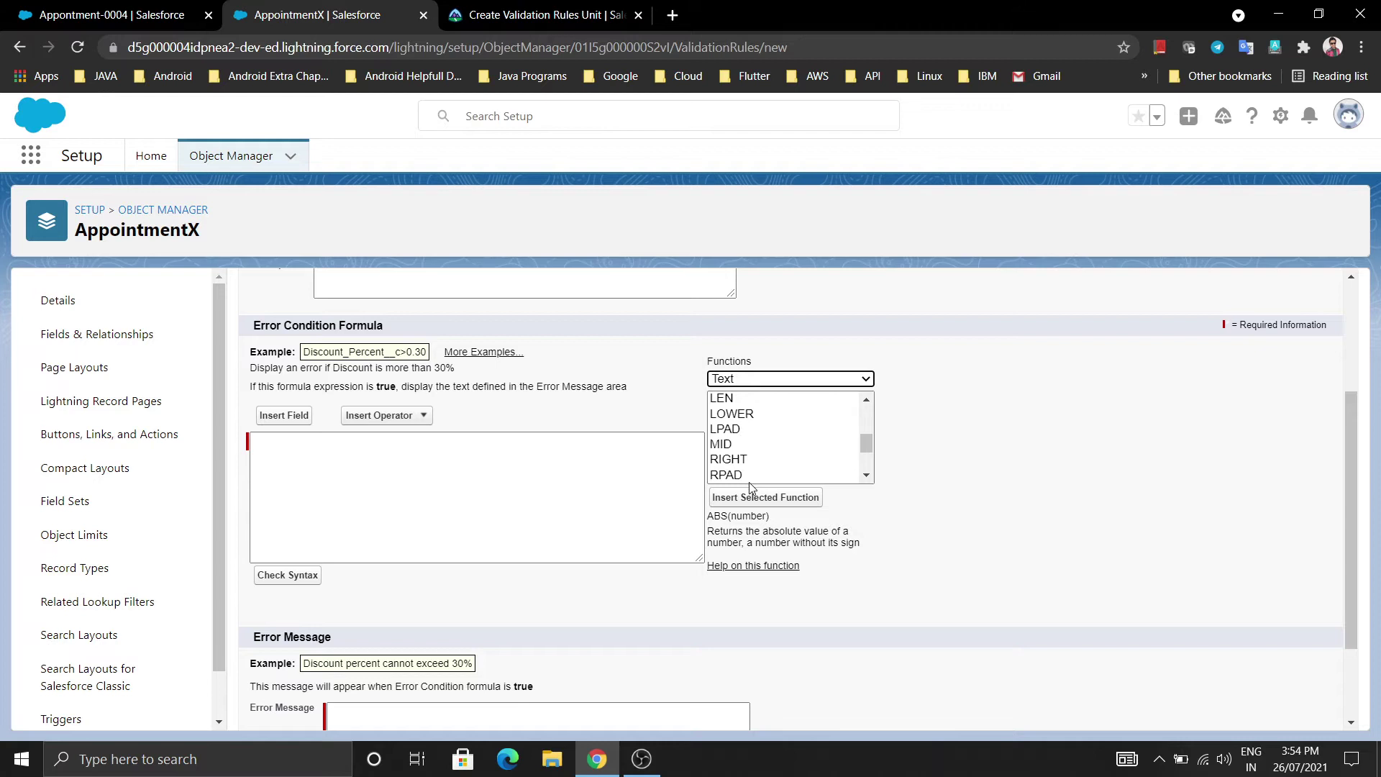
click(776, 384)
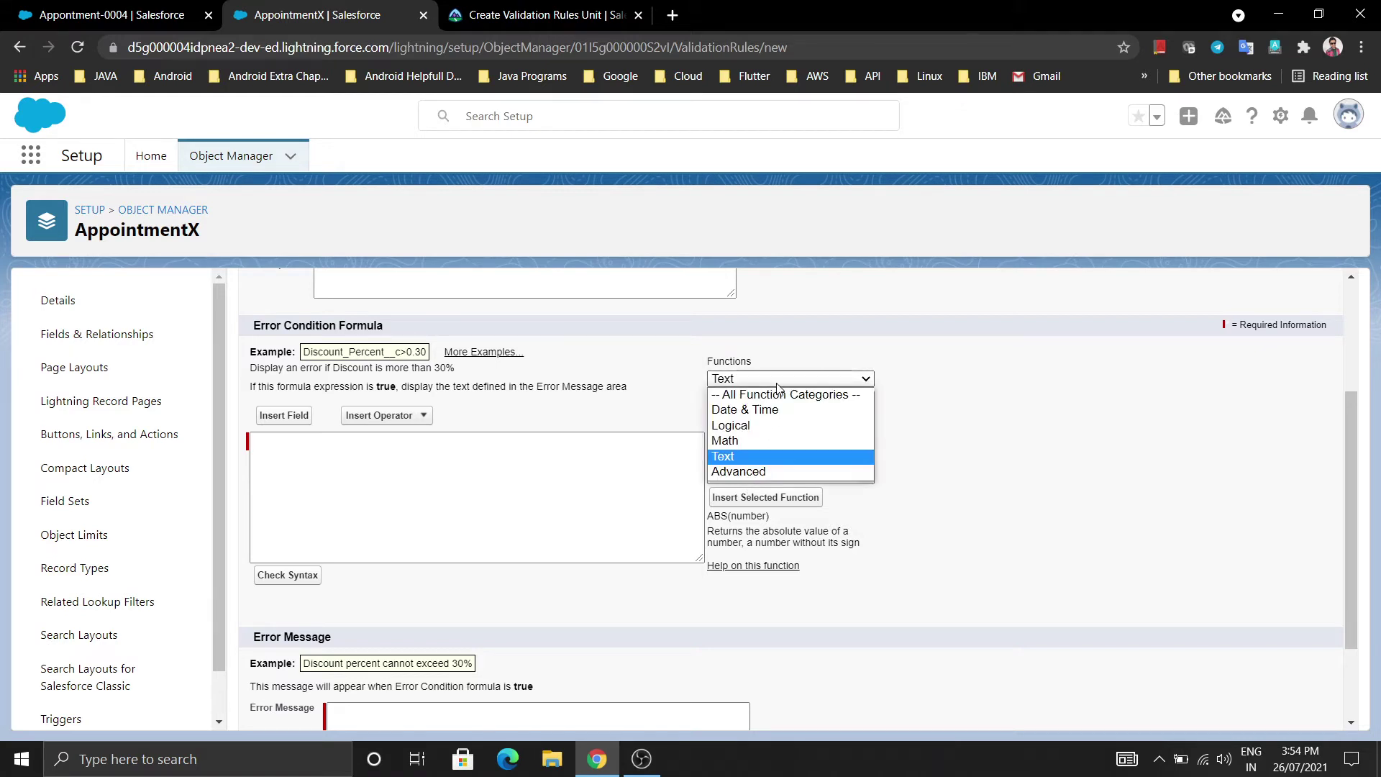
click(759, 473)
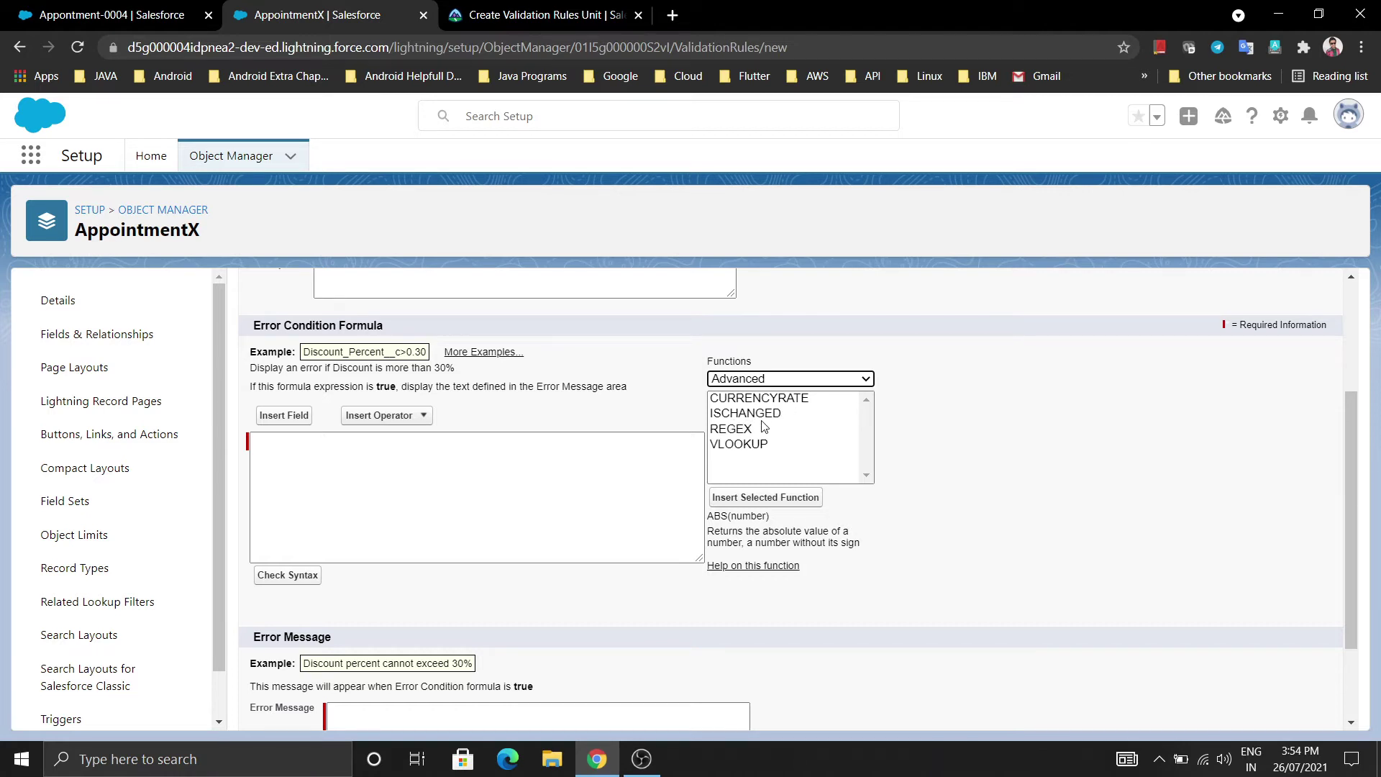
Step: Insert the ISBLANK function from the Logical category into the error condition formula
click(784, 379)
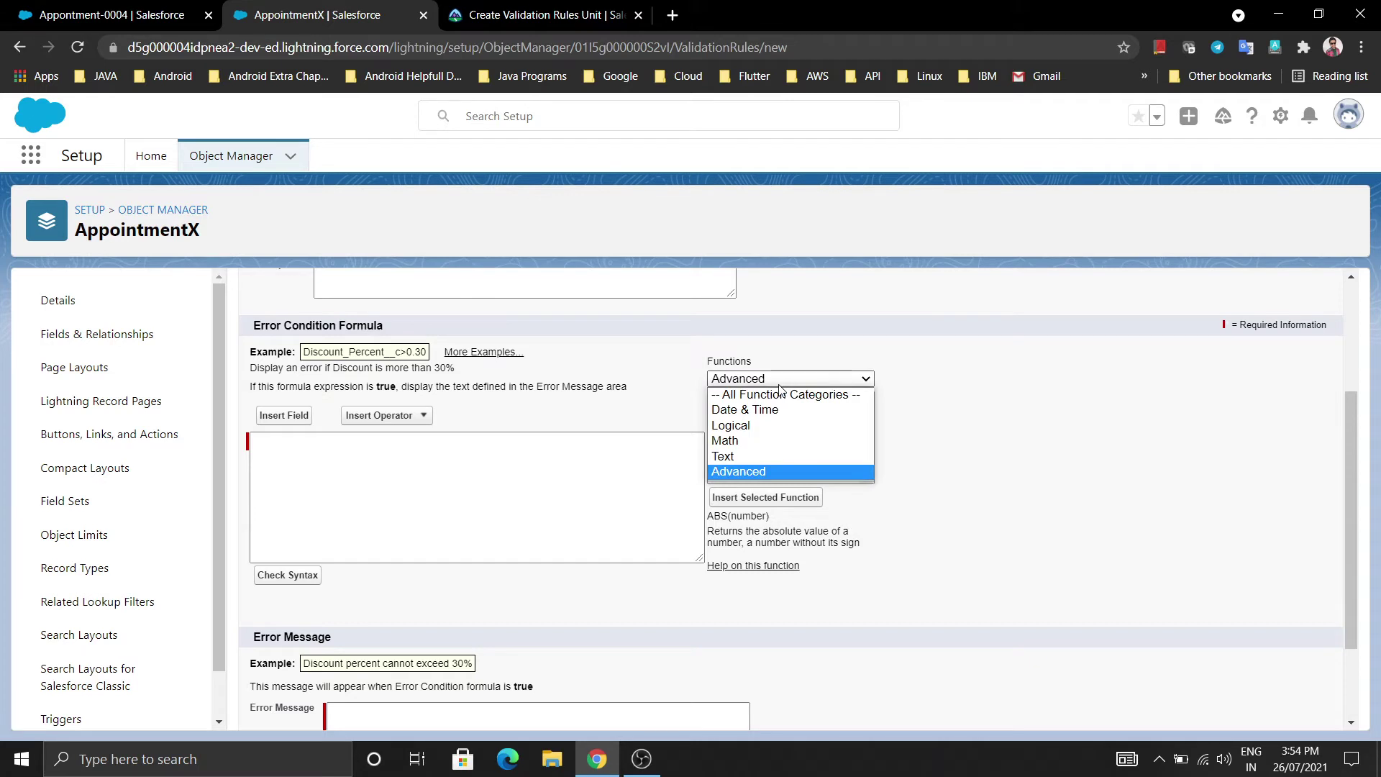
click(763, 428)
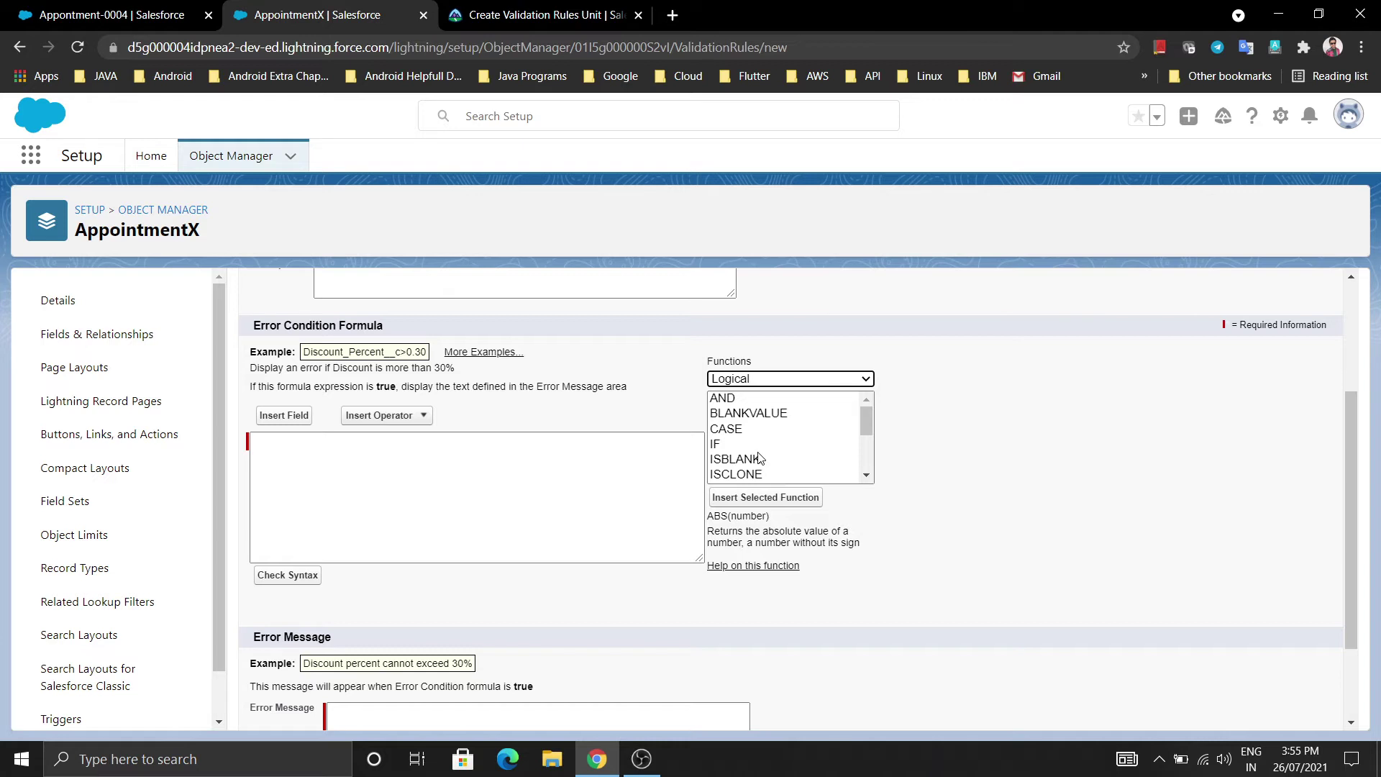
click(753, 459)
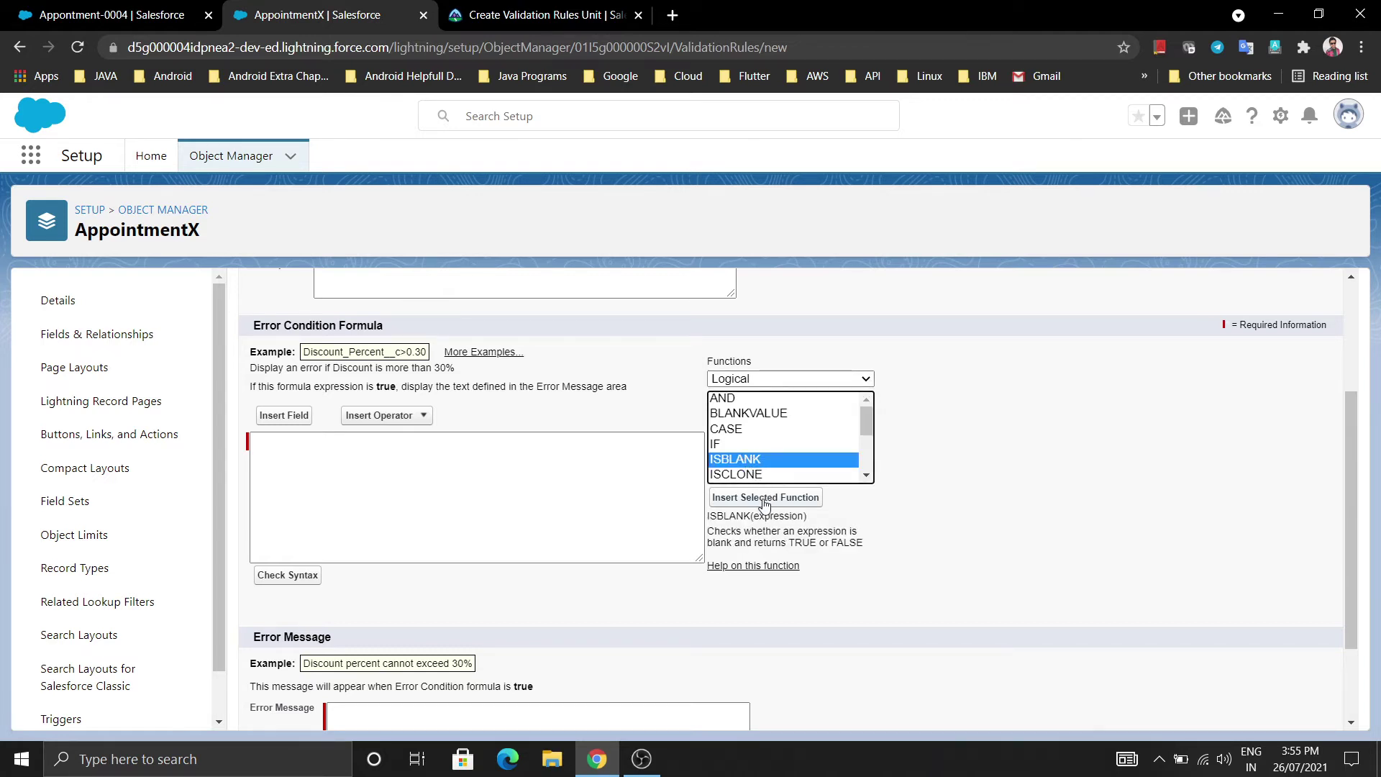
scroll(764, 505, up, 1)
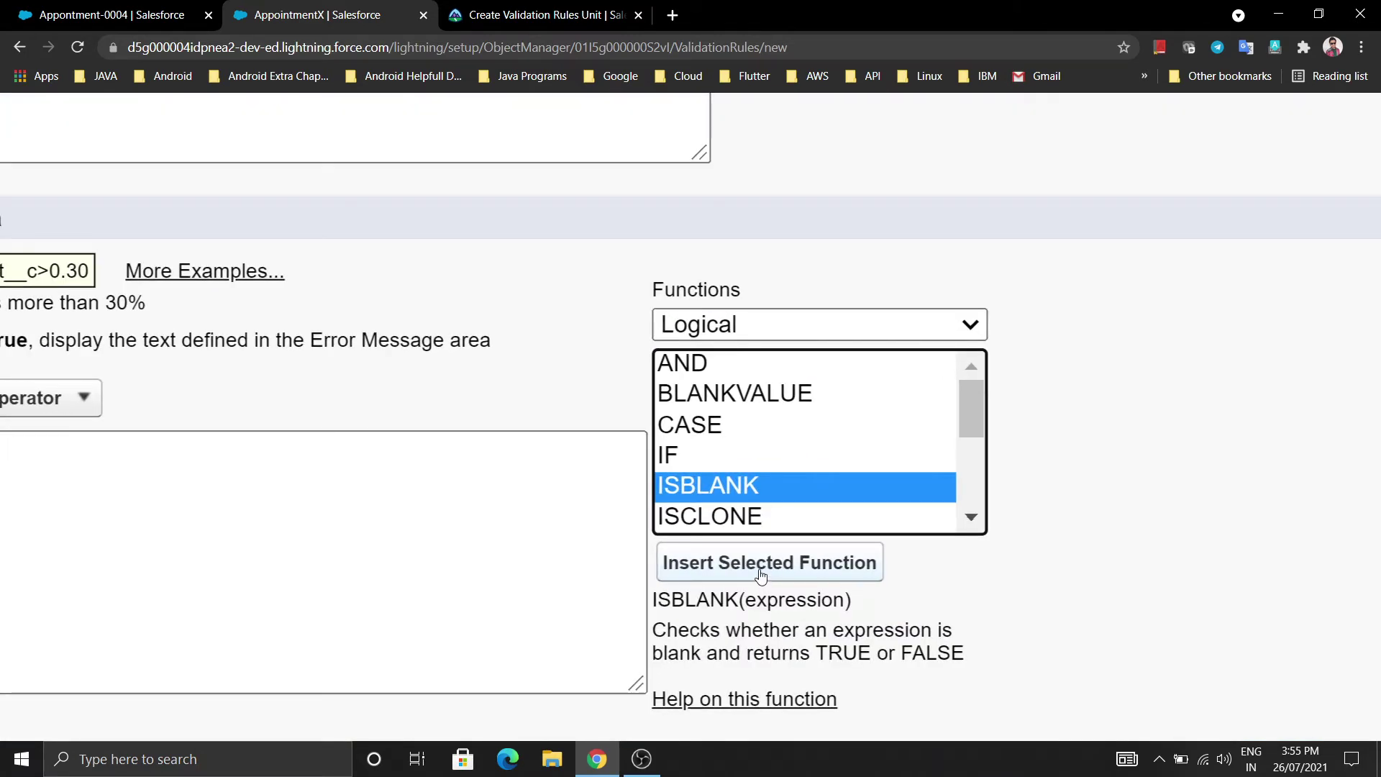
click(761, 563)
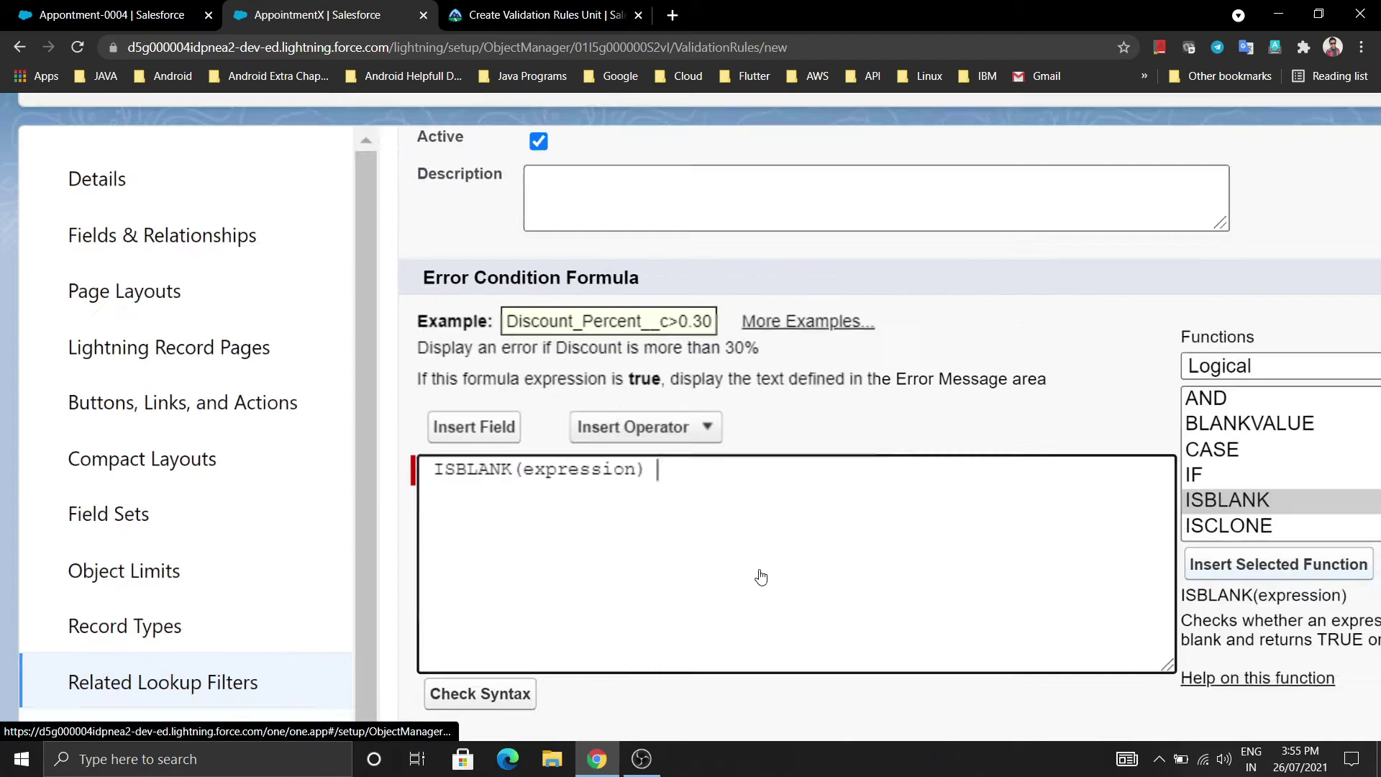
Step: Replace the "expression" placeholder inside ISBLANK with the AppointmentX field Appointment Start Date
scroll(758, 573, up, 2)
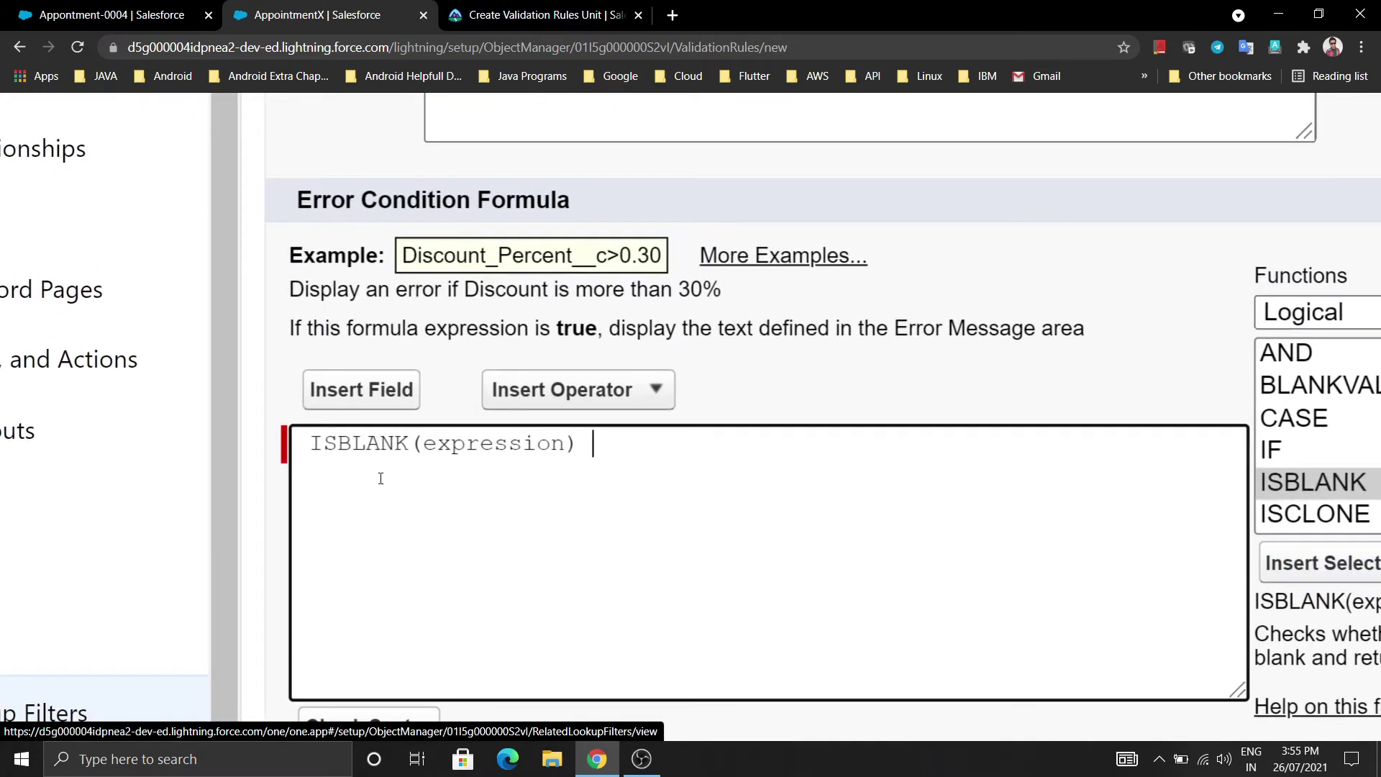
drag(564, 443, 429, 447)
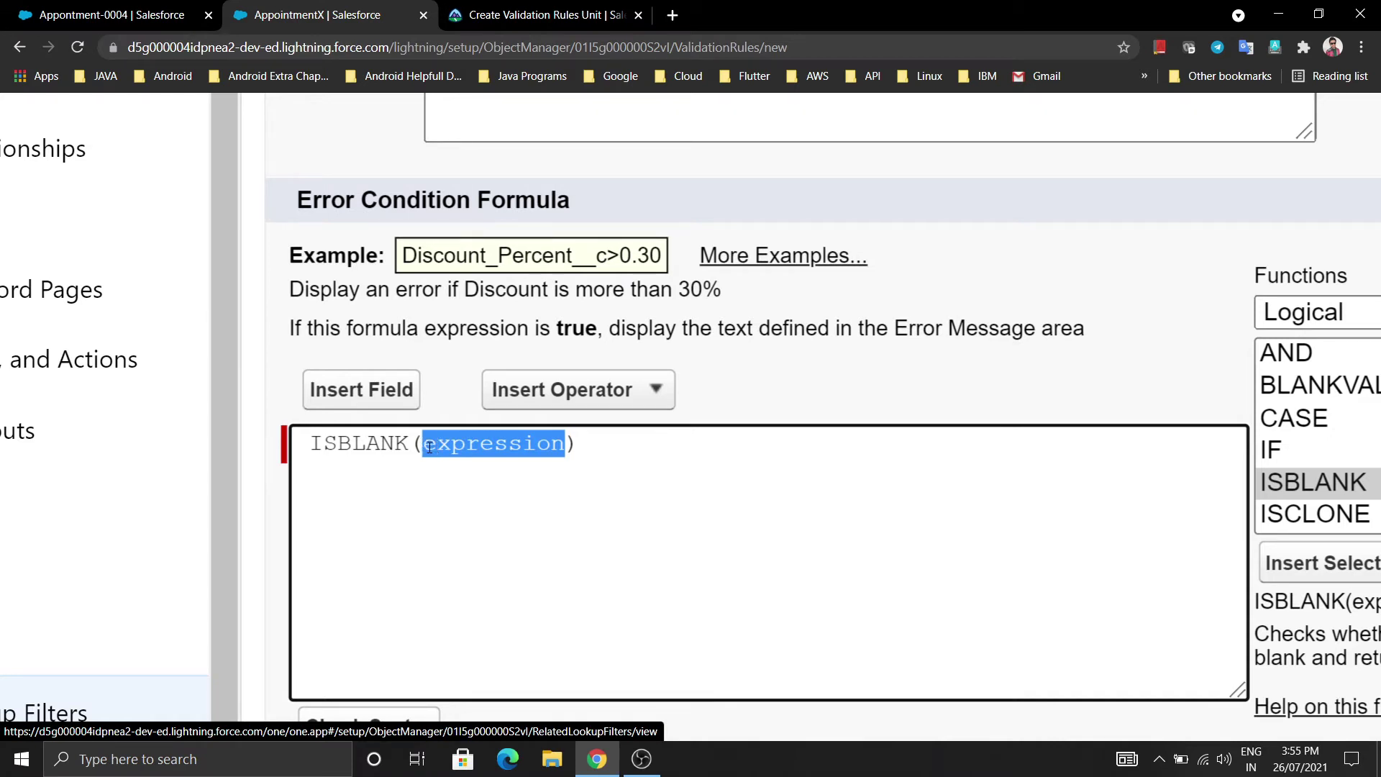
click(359, 390)
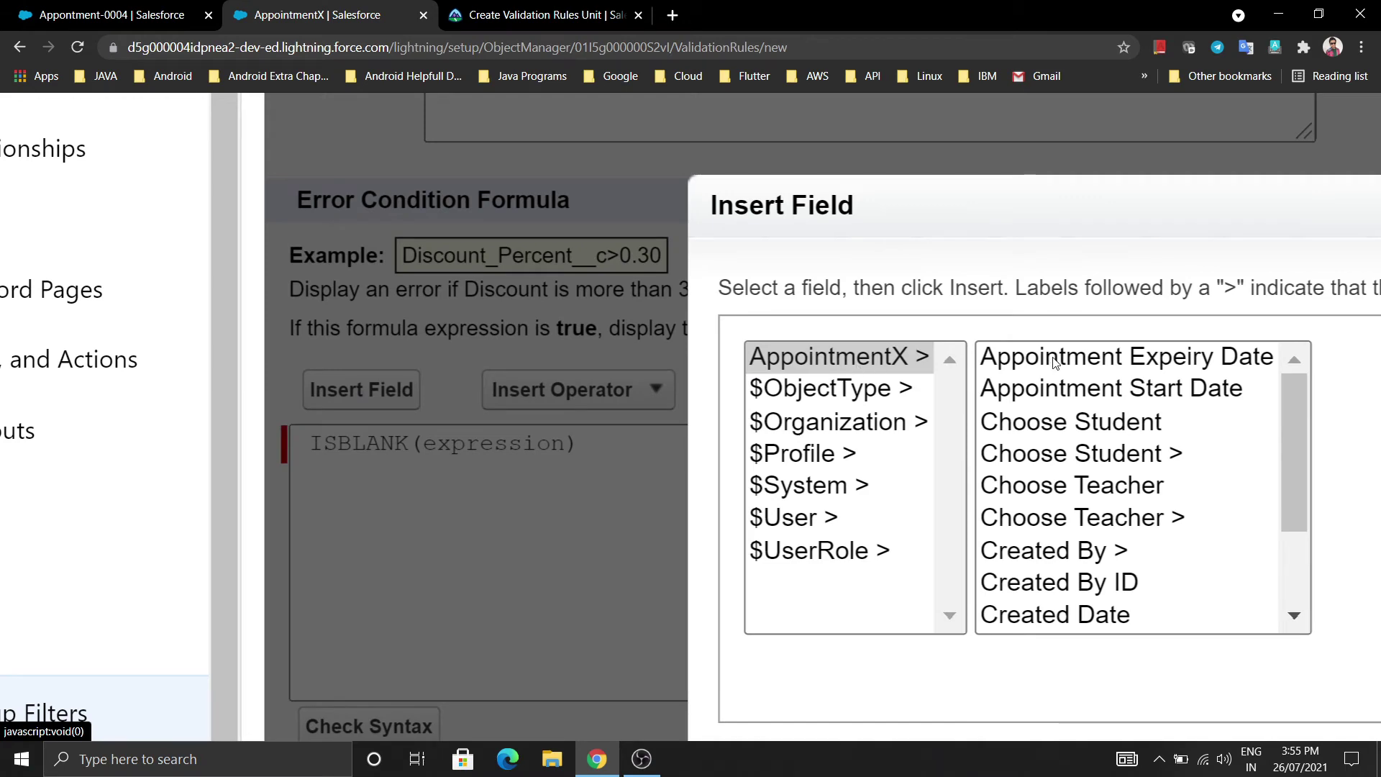
click(1070, 389)
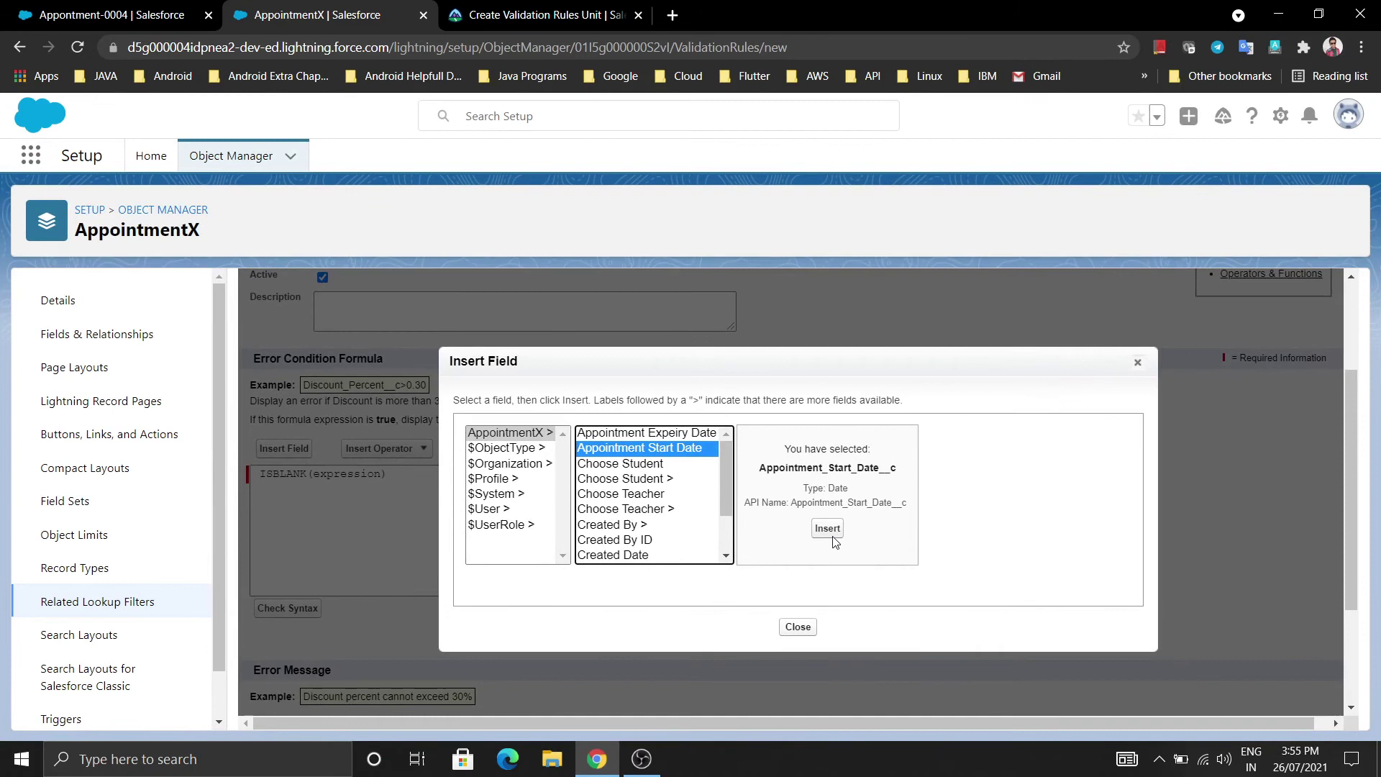
click(827, 529)
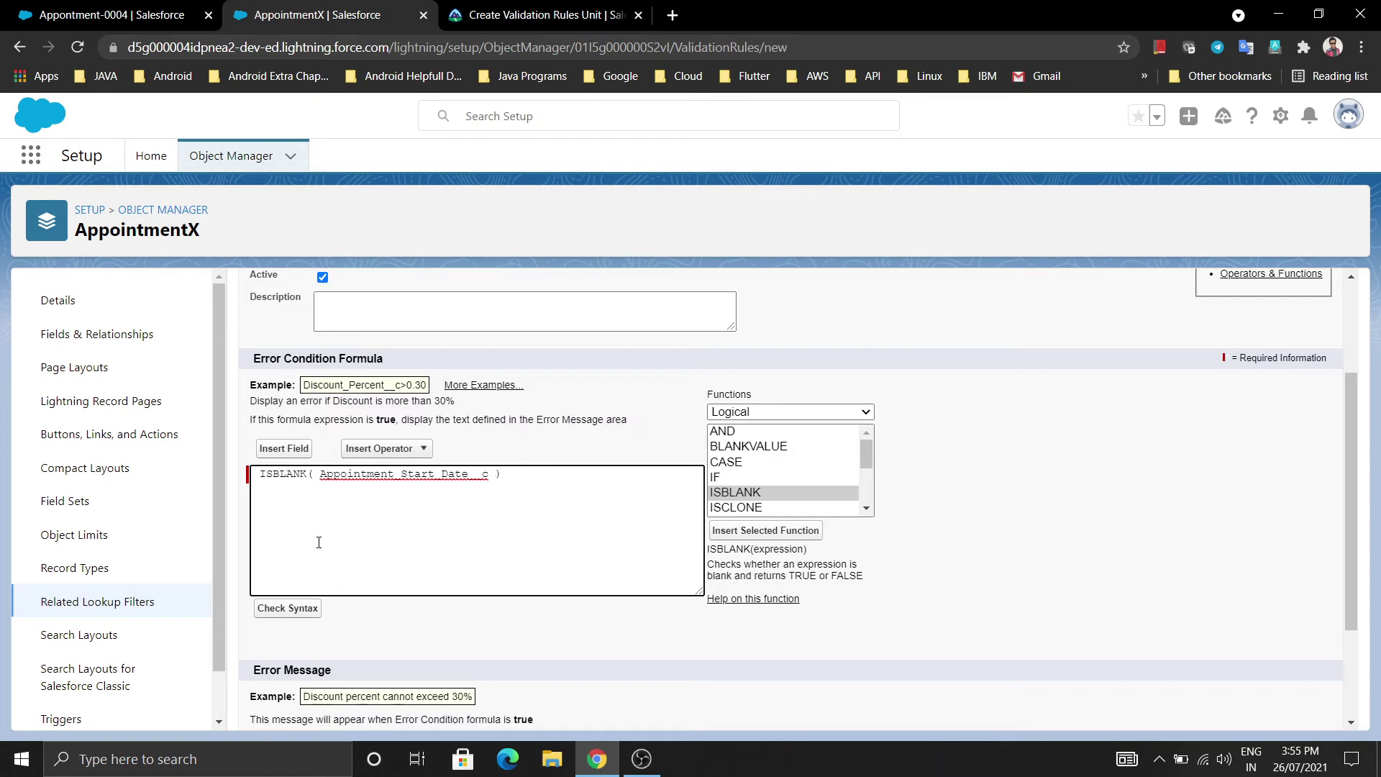
Step: Check the syntax of the error condition formula and review the result
click(302, 609)
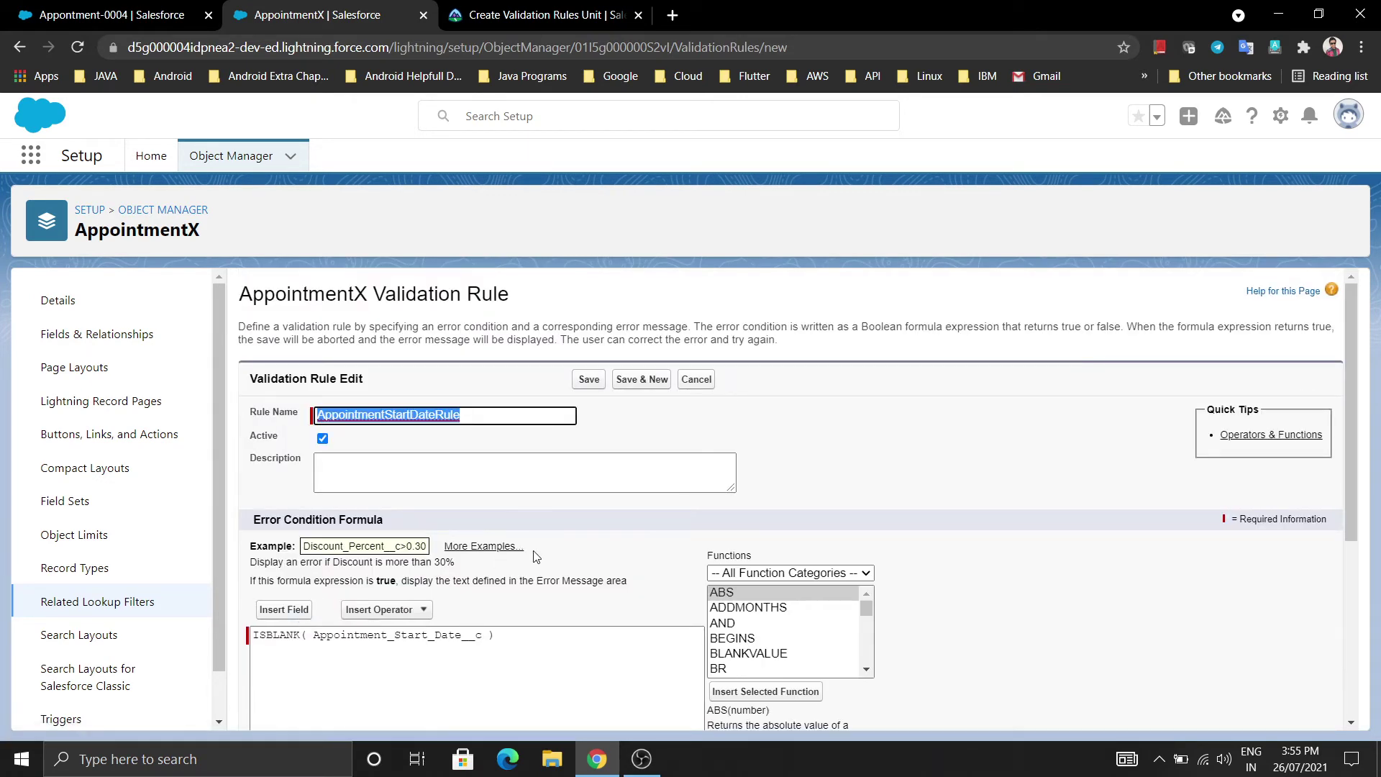
scroll(551, 553, down, 3)
scroll(552, 554, down, 1)
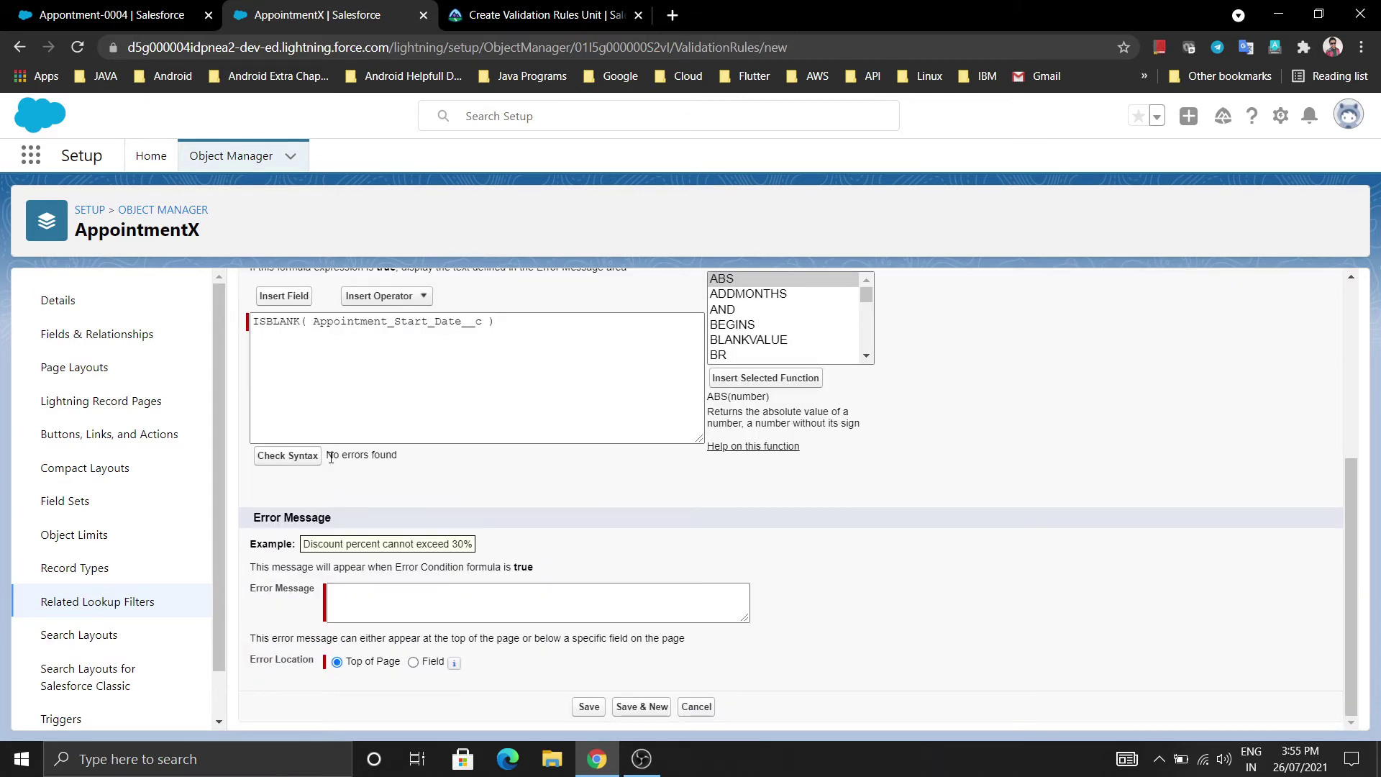
scroll(330, 458, up, 5)
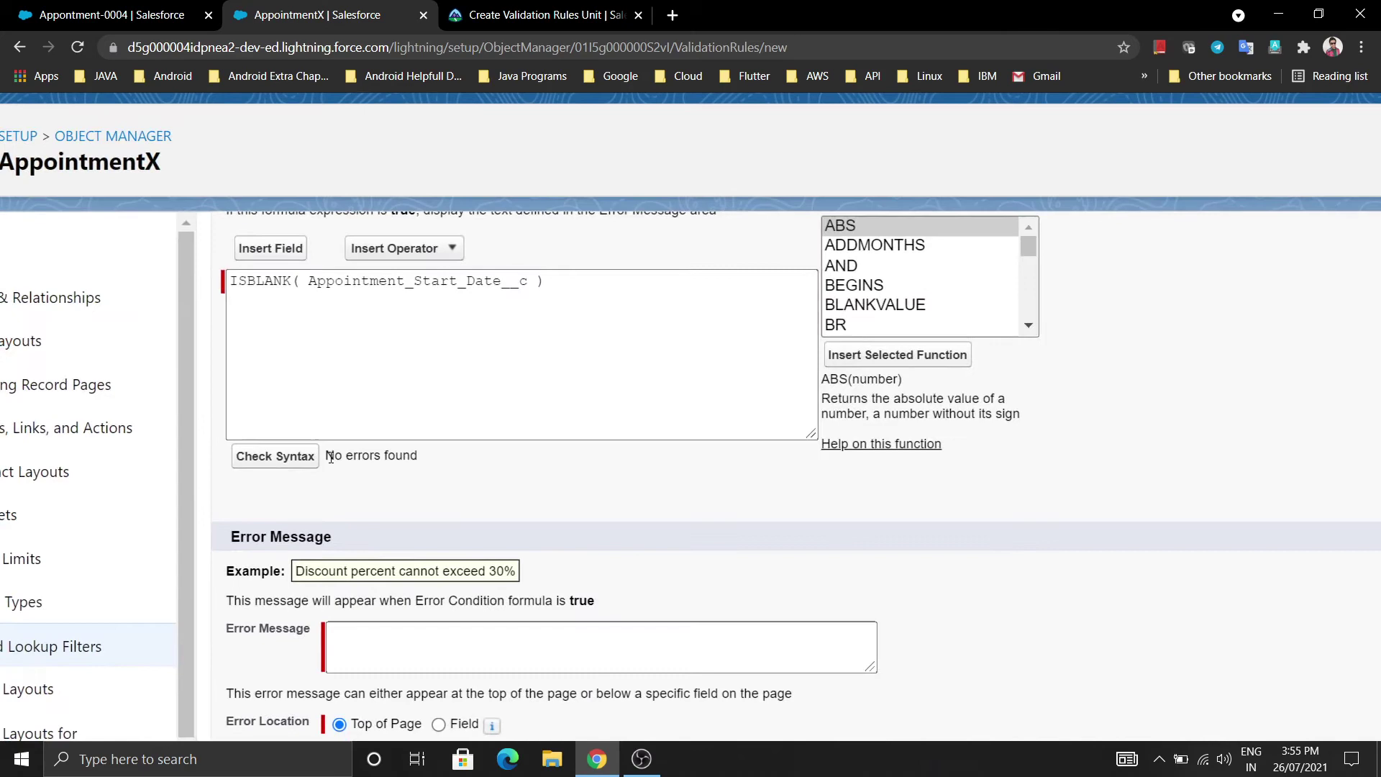
scroll(330, 457, down, 5)
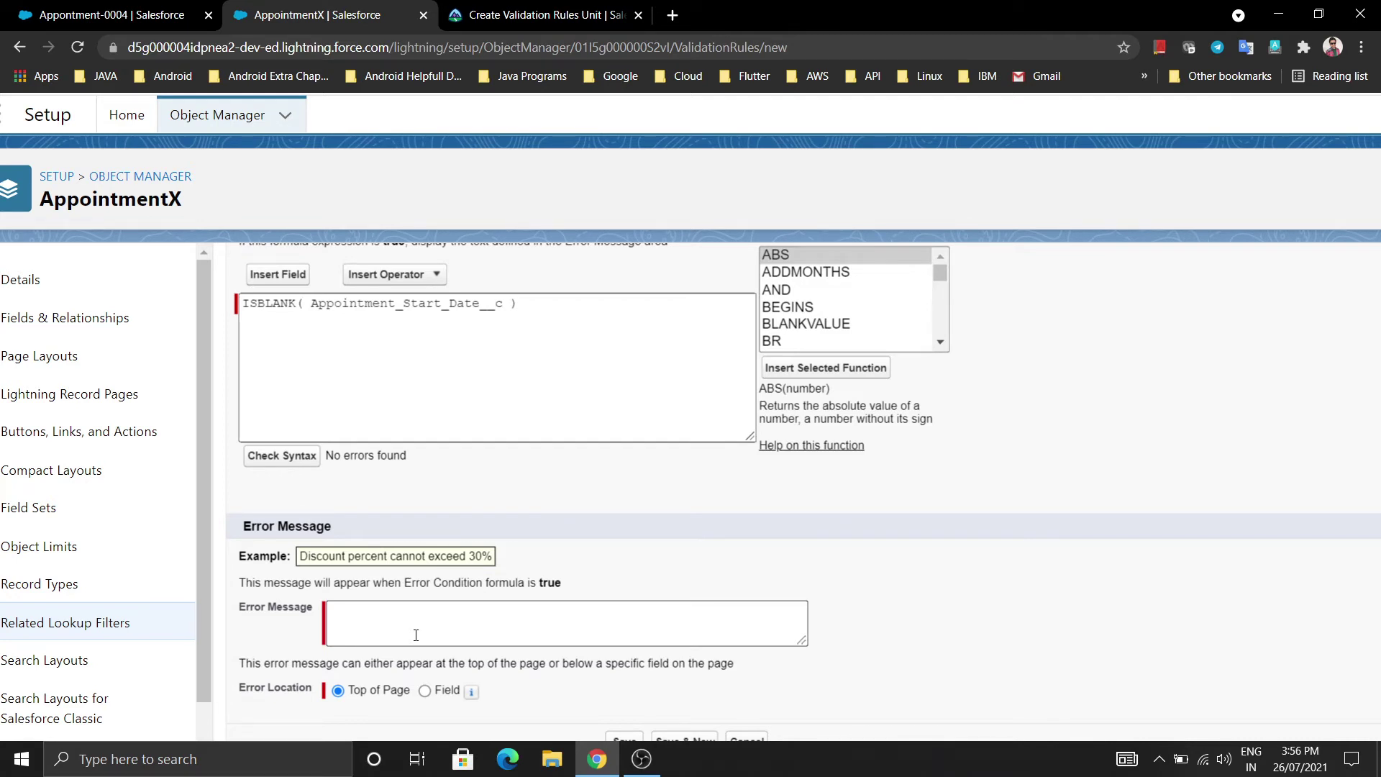
Step: Enter the error message "The Appointment start date should not be empty." with Top of Page as the error location
click(416, 635)
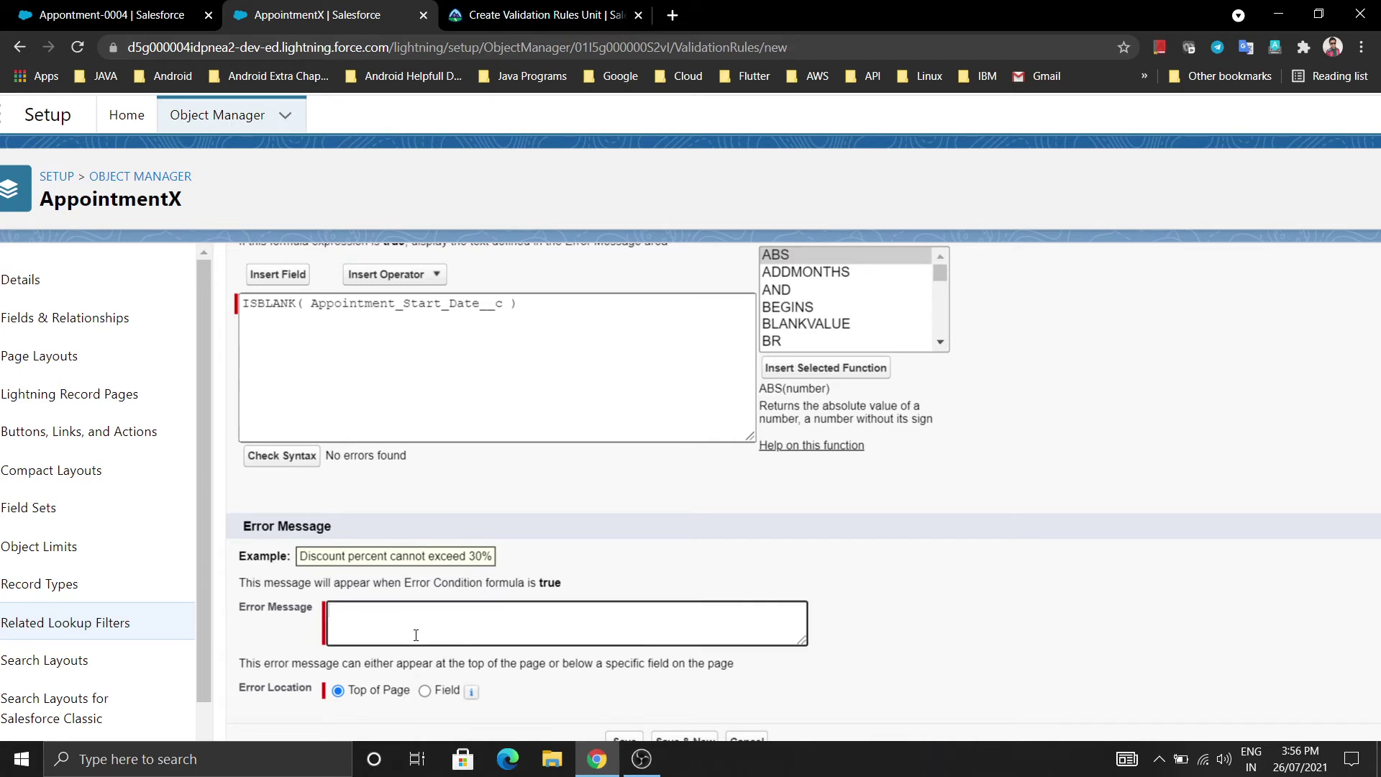
text(The Appointment start date should)
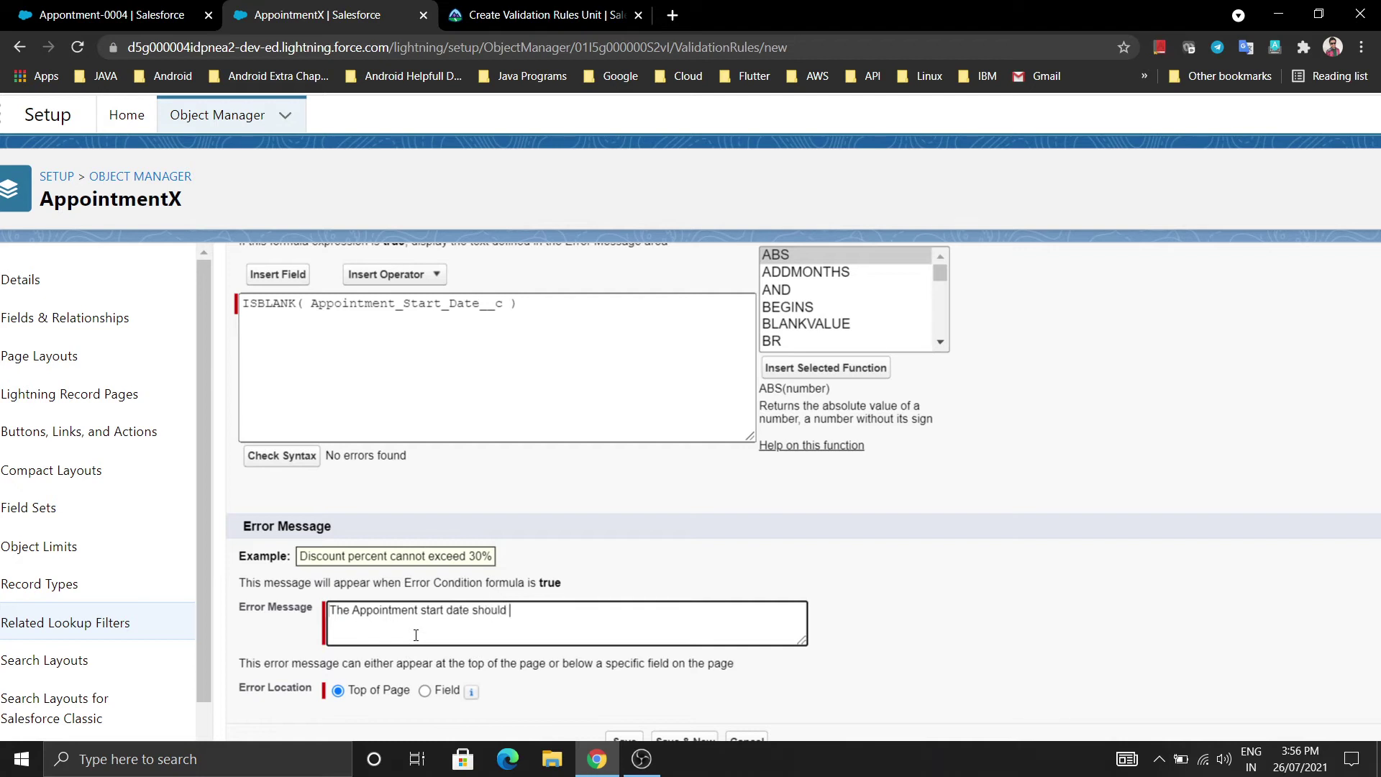
text( not be empty.)
click(338, 691)
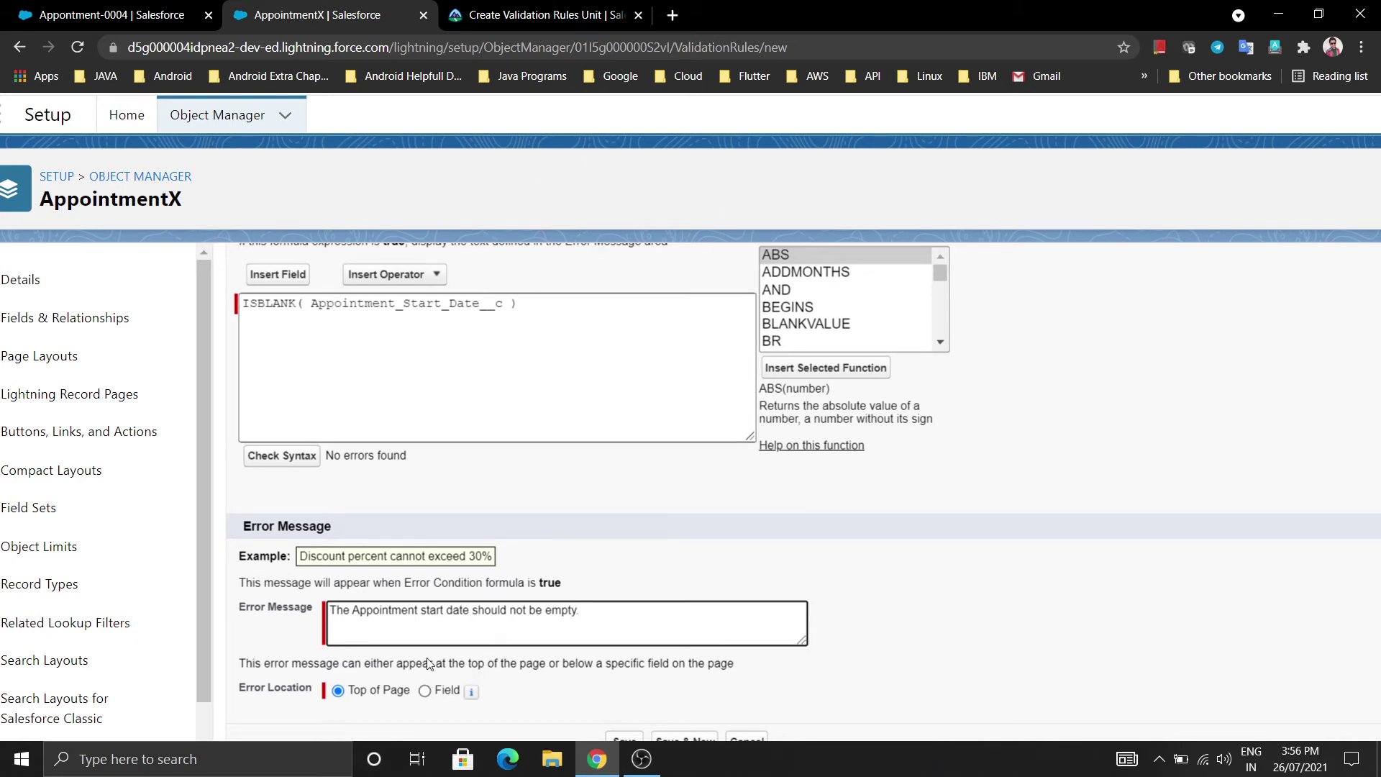
Step: Review the existing appointment record and the Trailhead challenge requirements, and return to the AppointmentX validation rule form
click(105, 12)
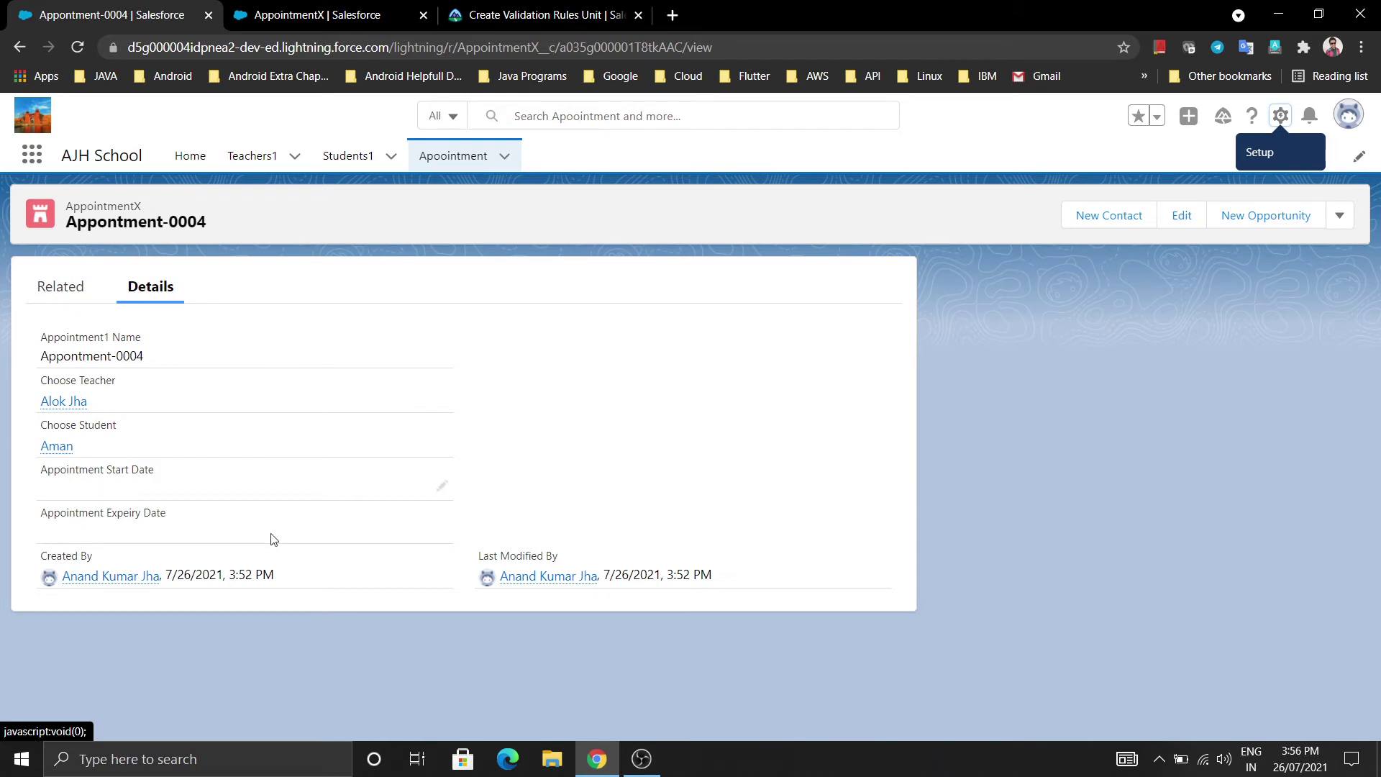
click(469, 9)
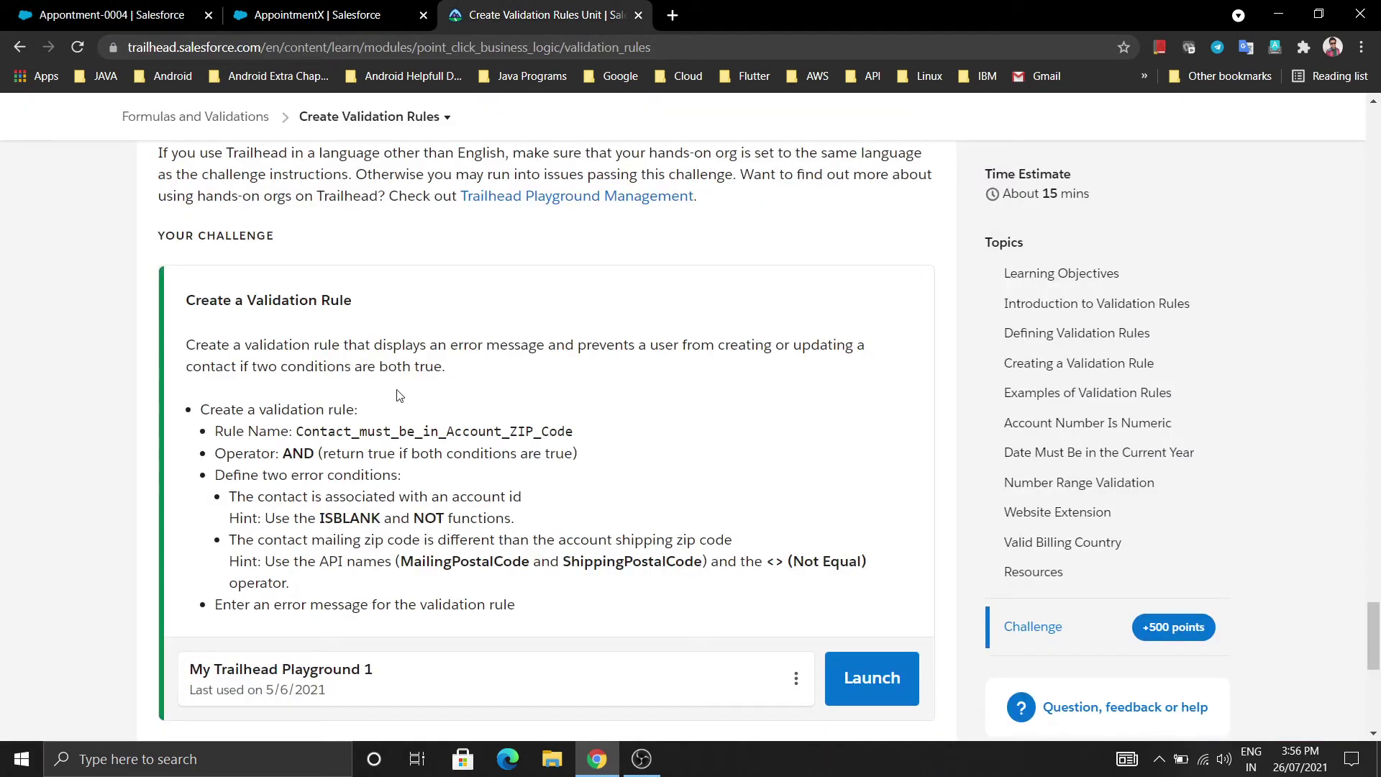
click(316, 10)
scroll(406, 527, down, 1)
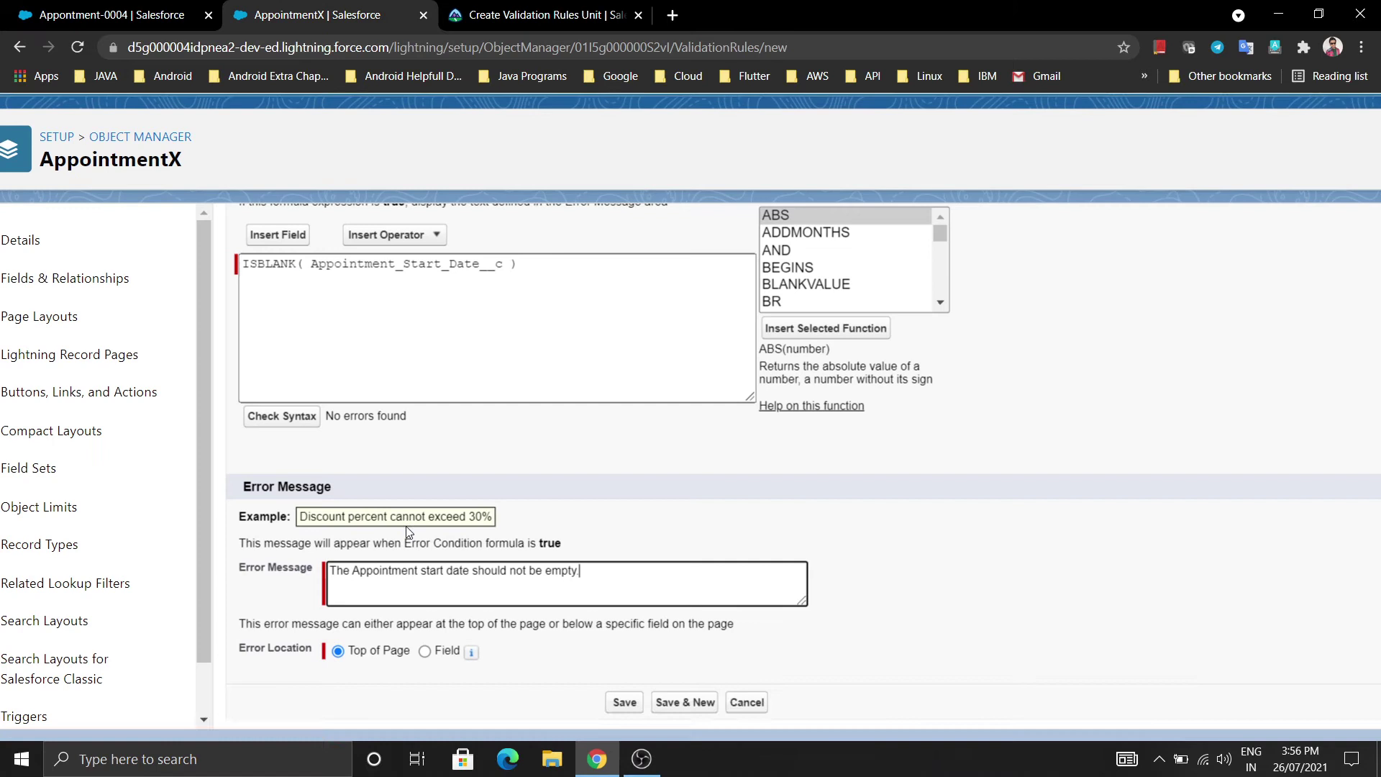
Step: Set the validation rule's error location to the Appointment Start Date field and save the rule
click(425, 653)
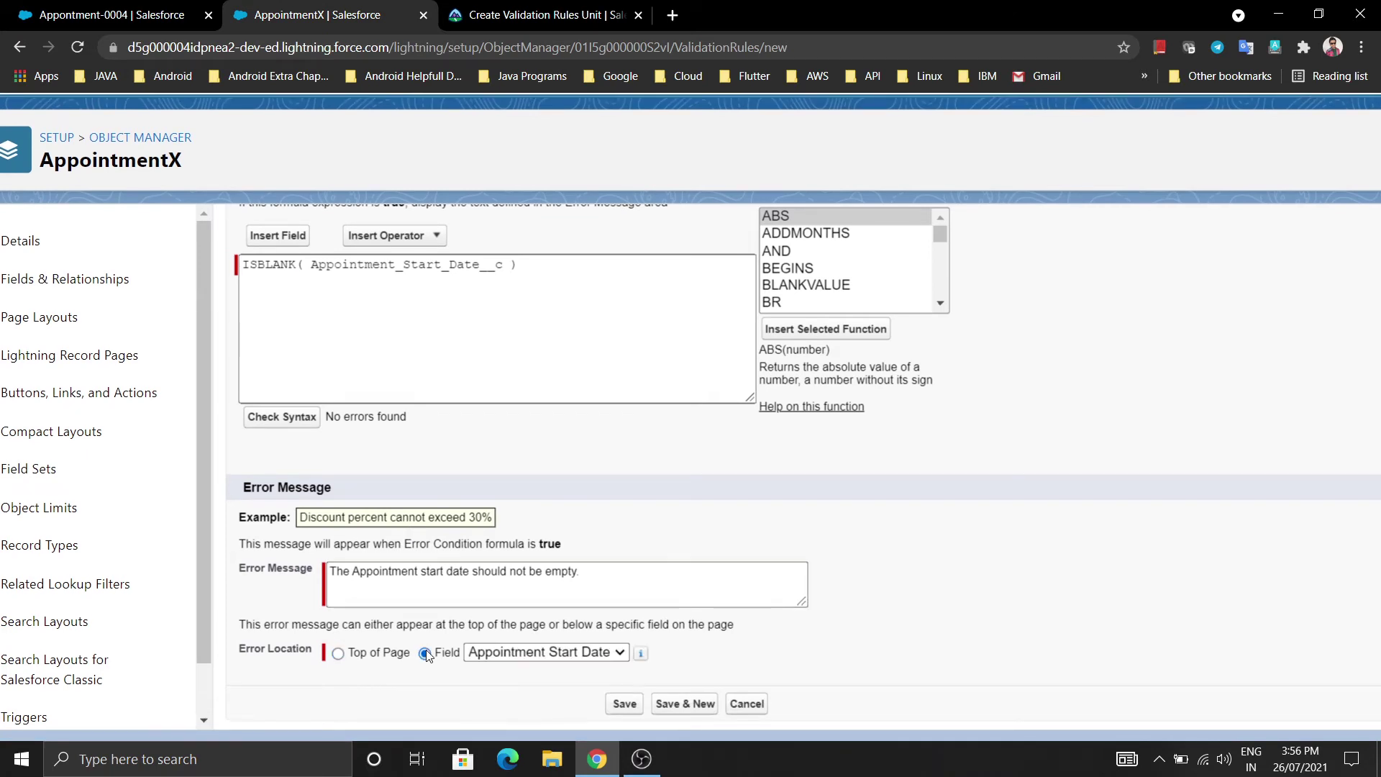
click(631, 708)
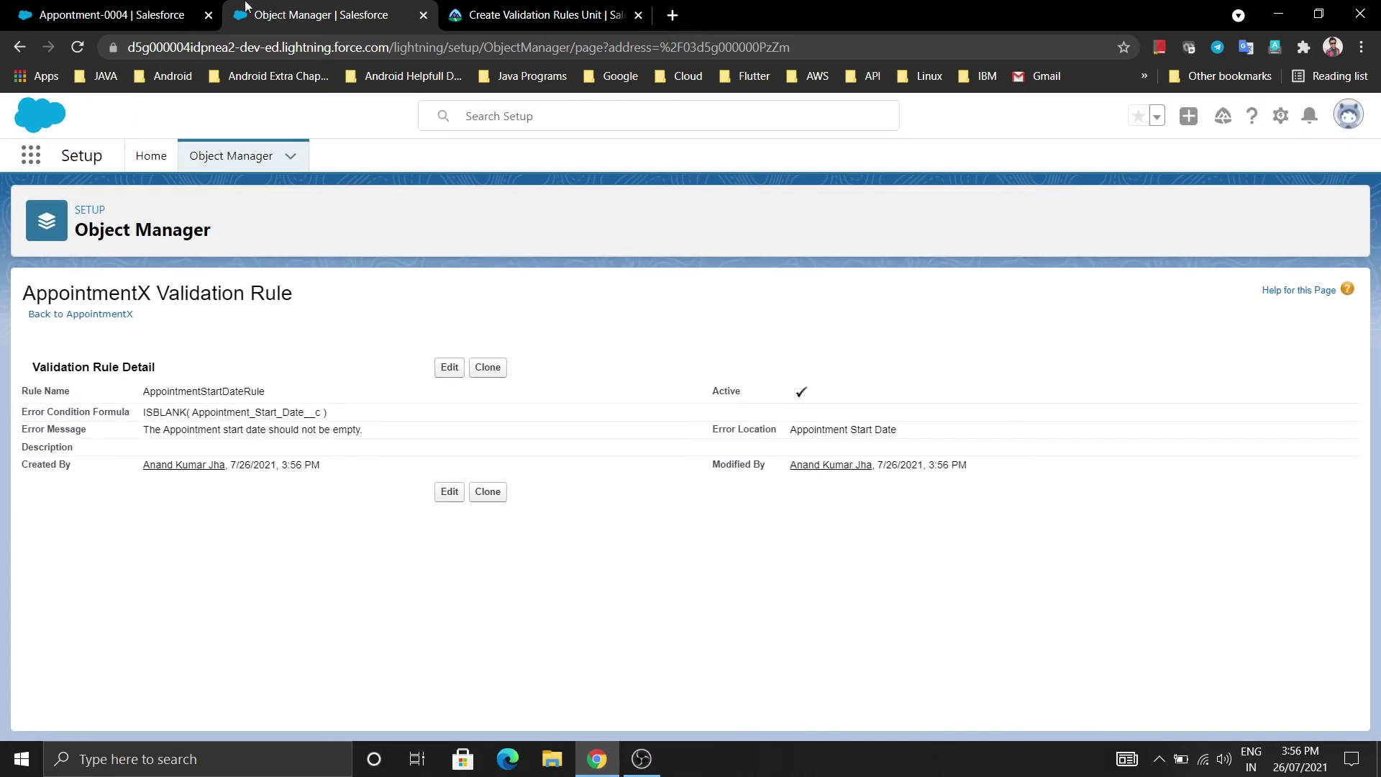
Step: Try to save a new appointment with Appointment Start Date left blank, review the validation error, and cancel the record
click(141, 8)
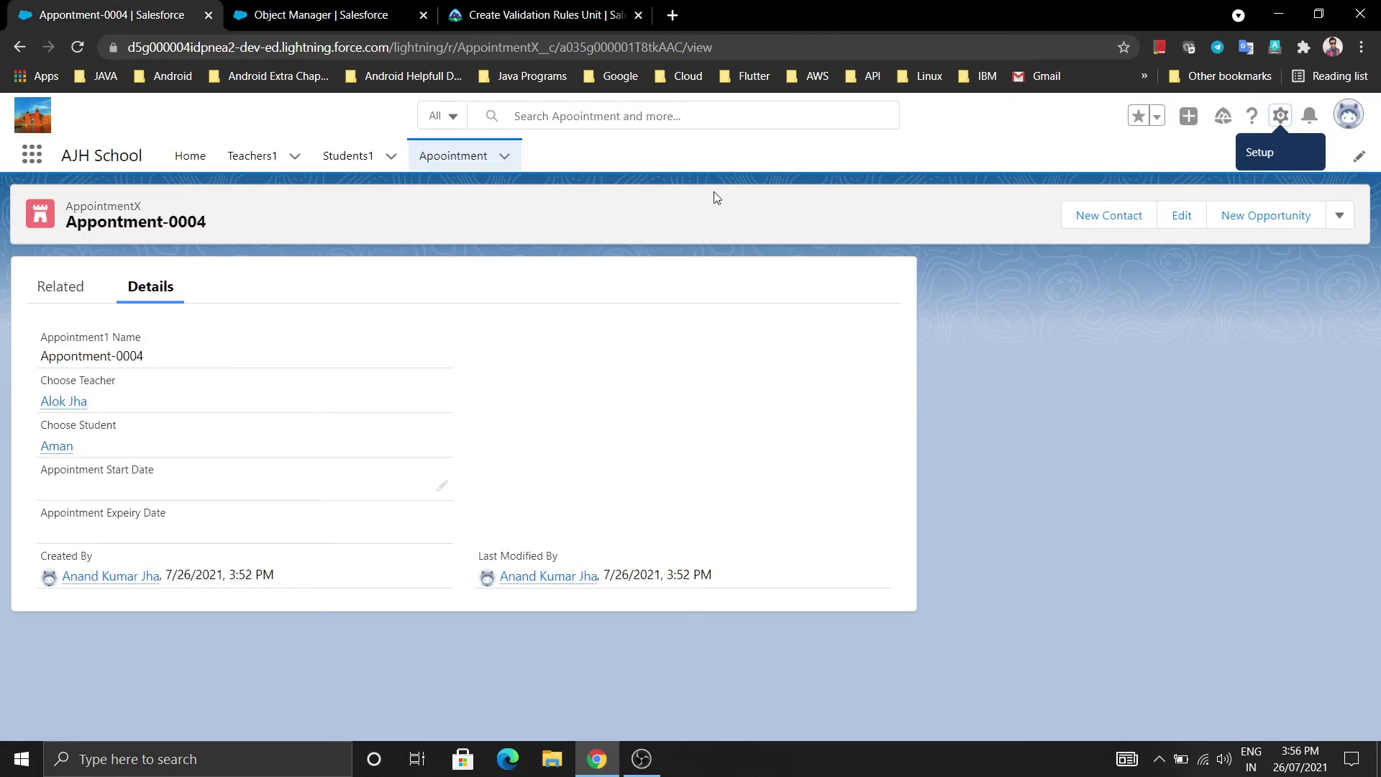
click(433, 162)
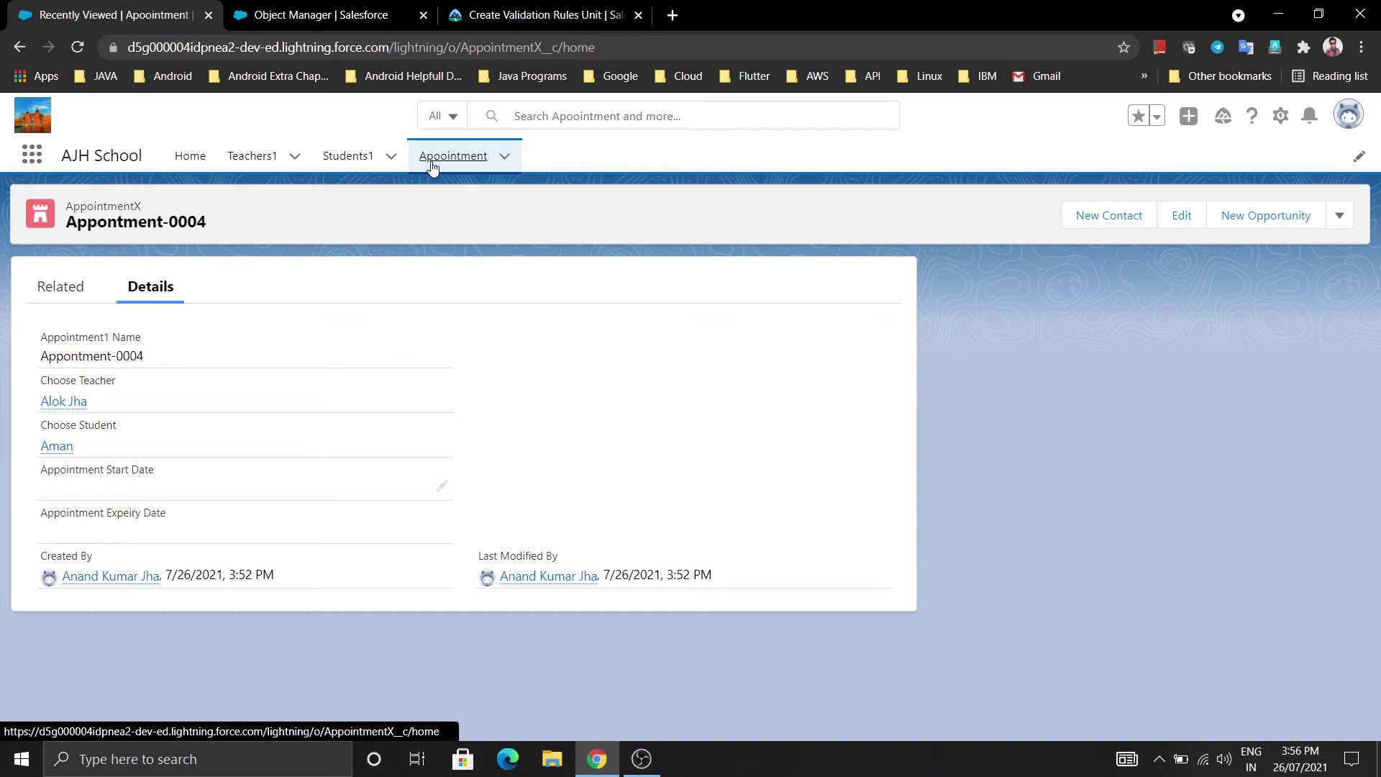
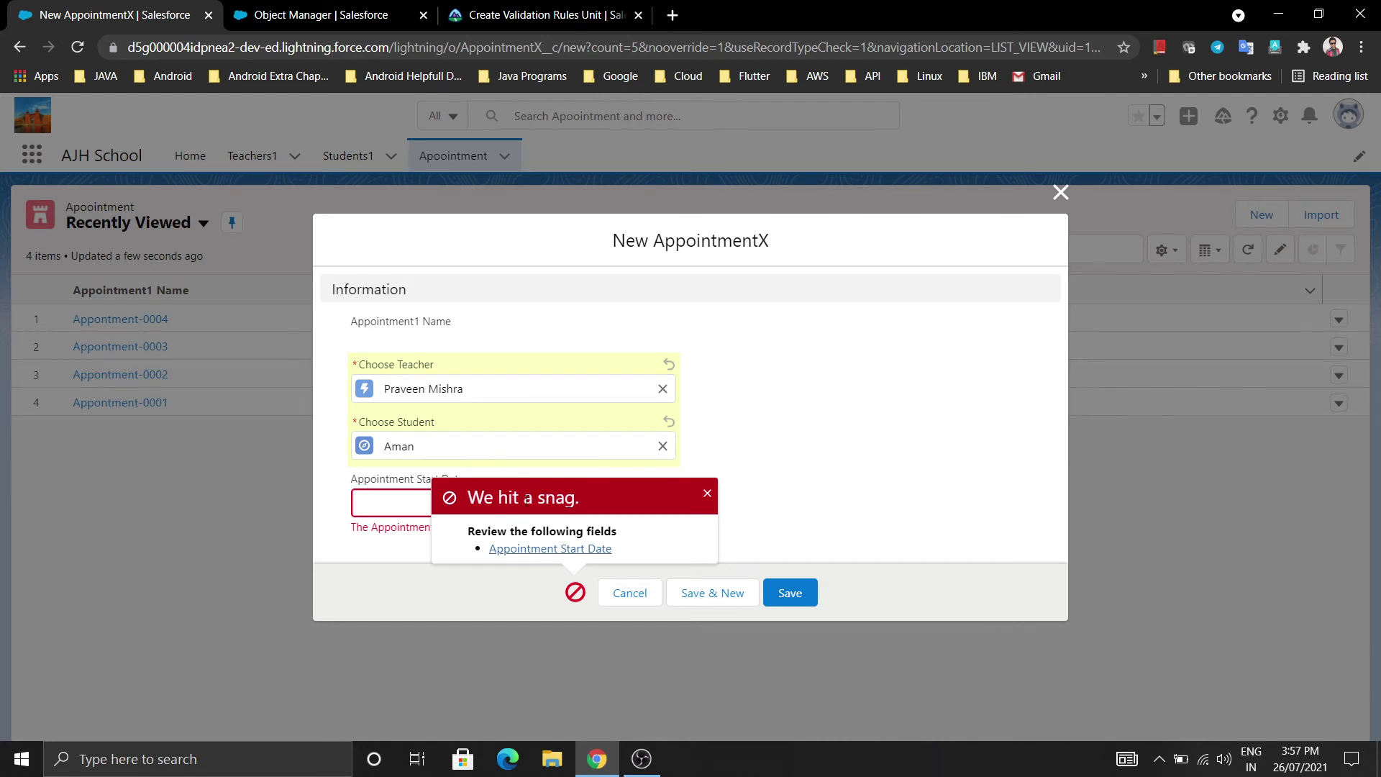
click(707, 495)
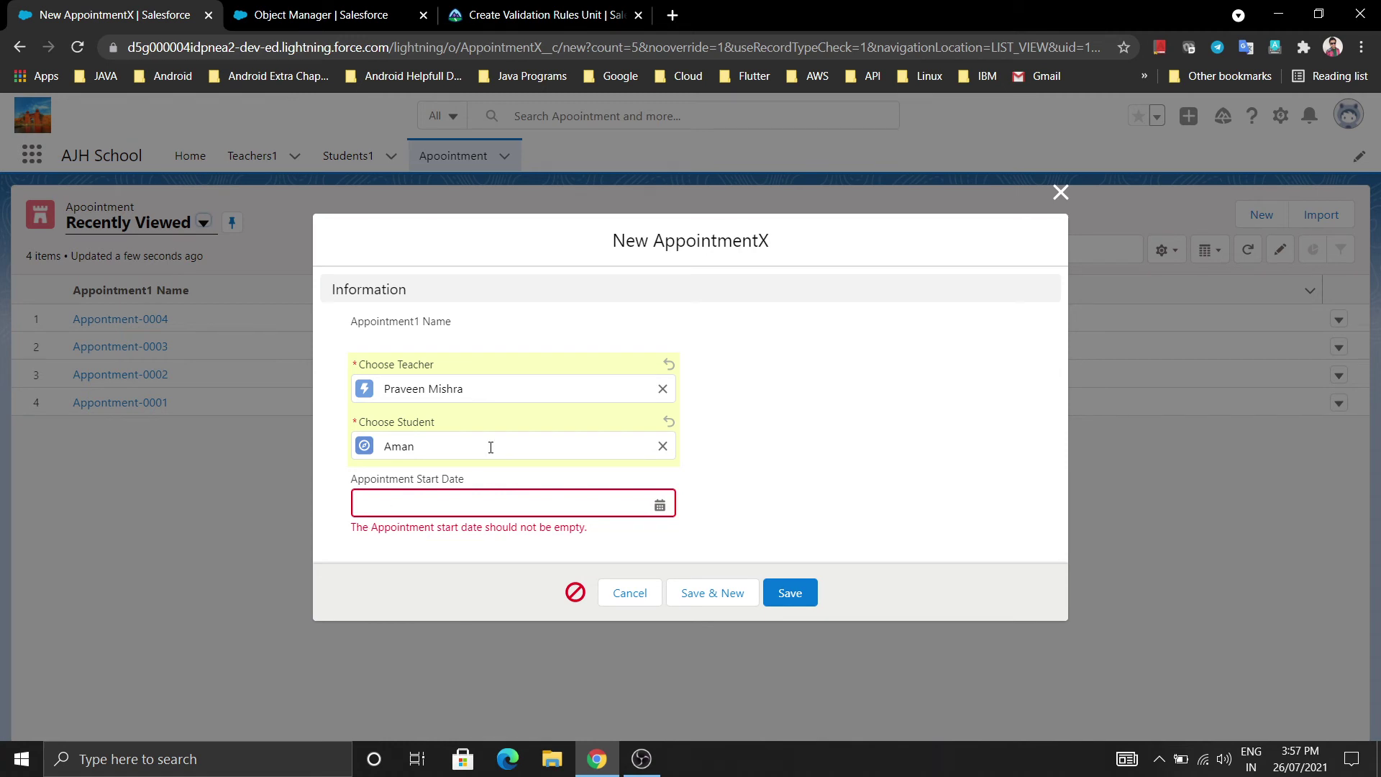
scroll(491, 447, up, 5)
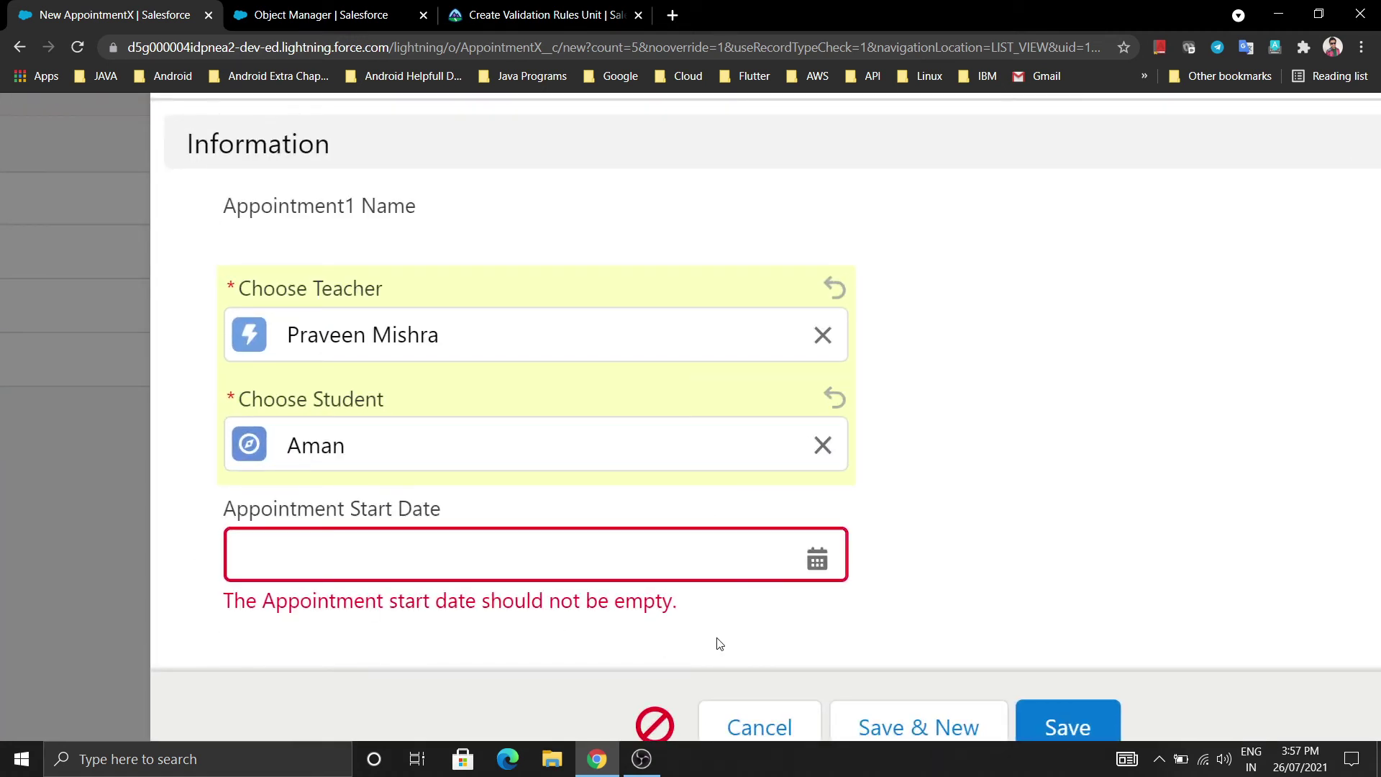
scroll(717, 640, down, 3)
click(745, 462)
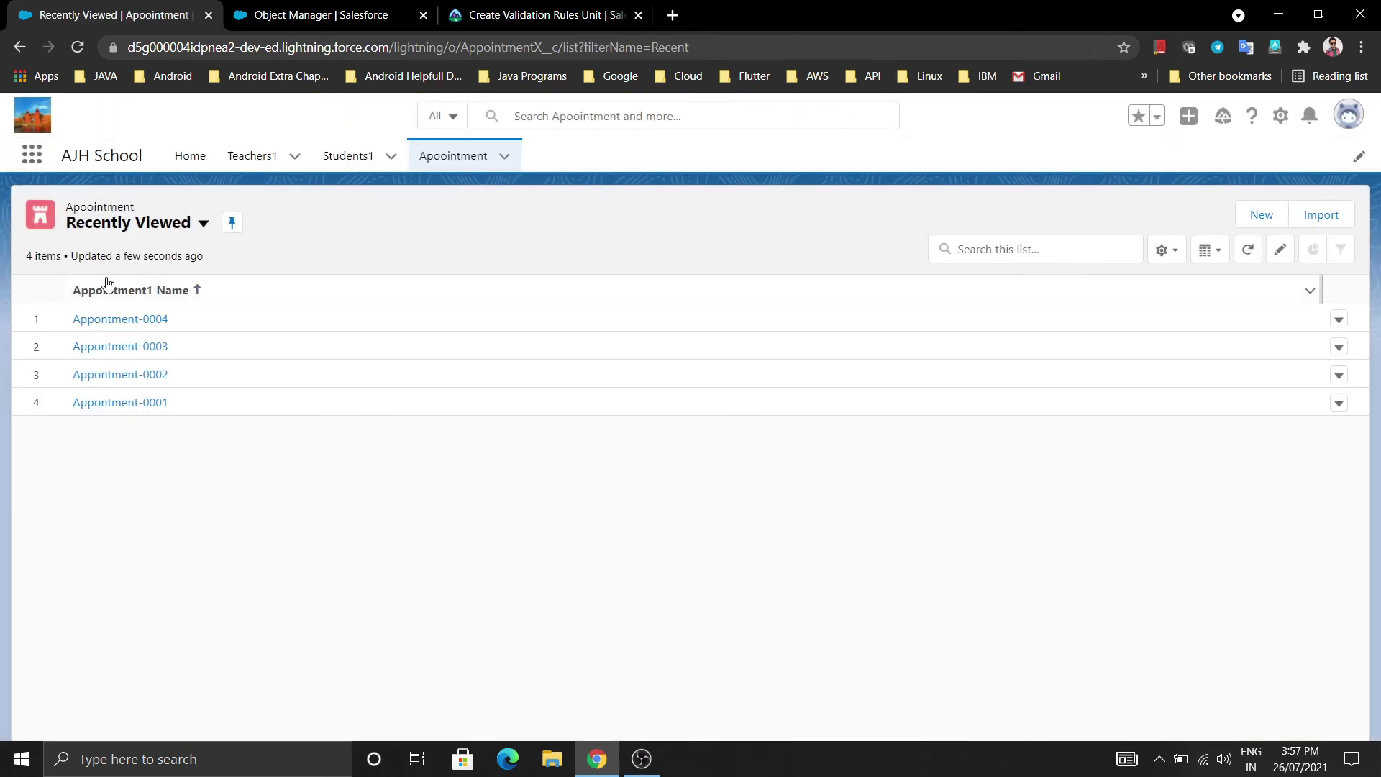
Step: Review the details of the existing Appontment-0004 record and return to the appointment list
click(125, 321)
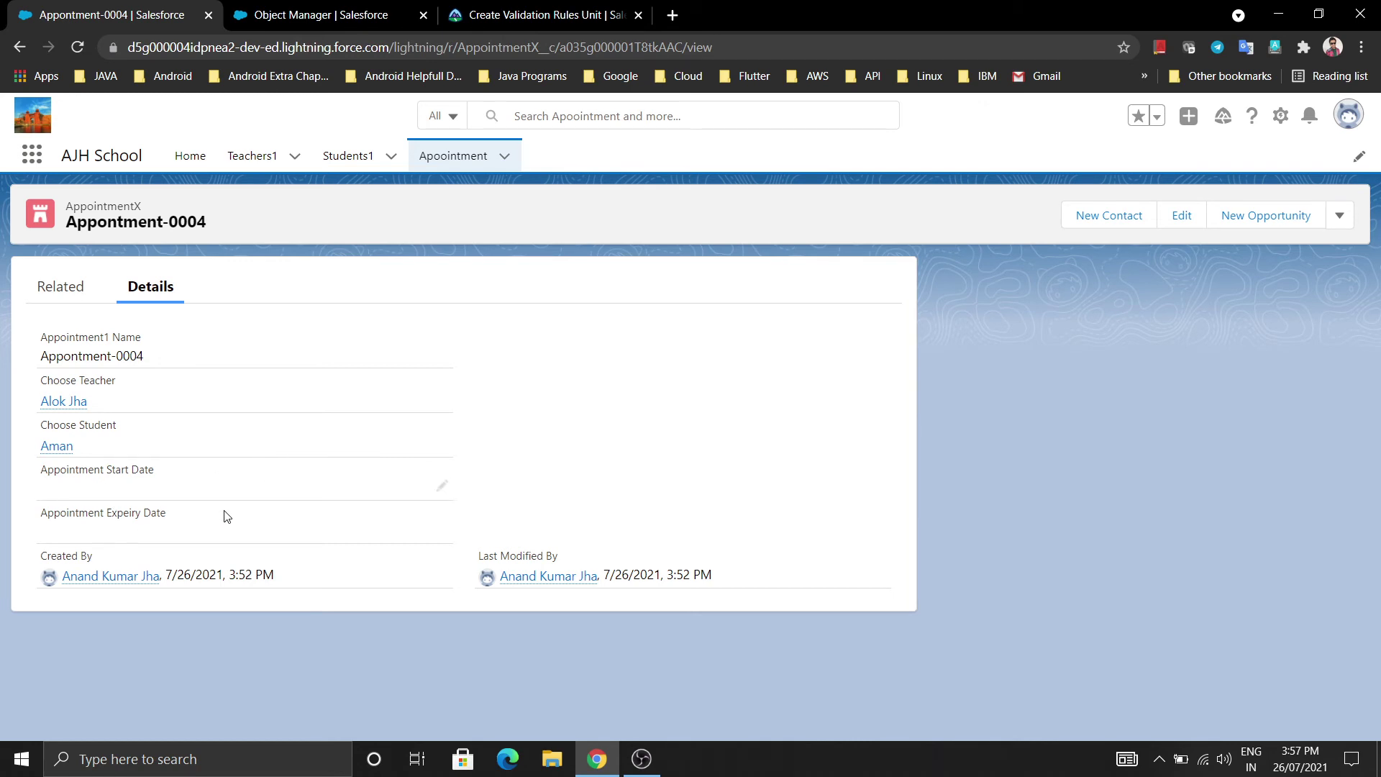
click(455, 159)
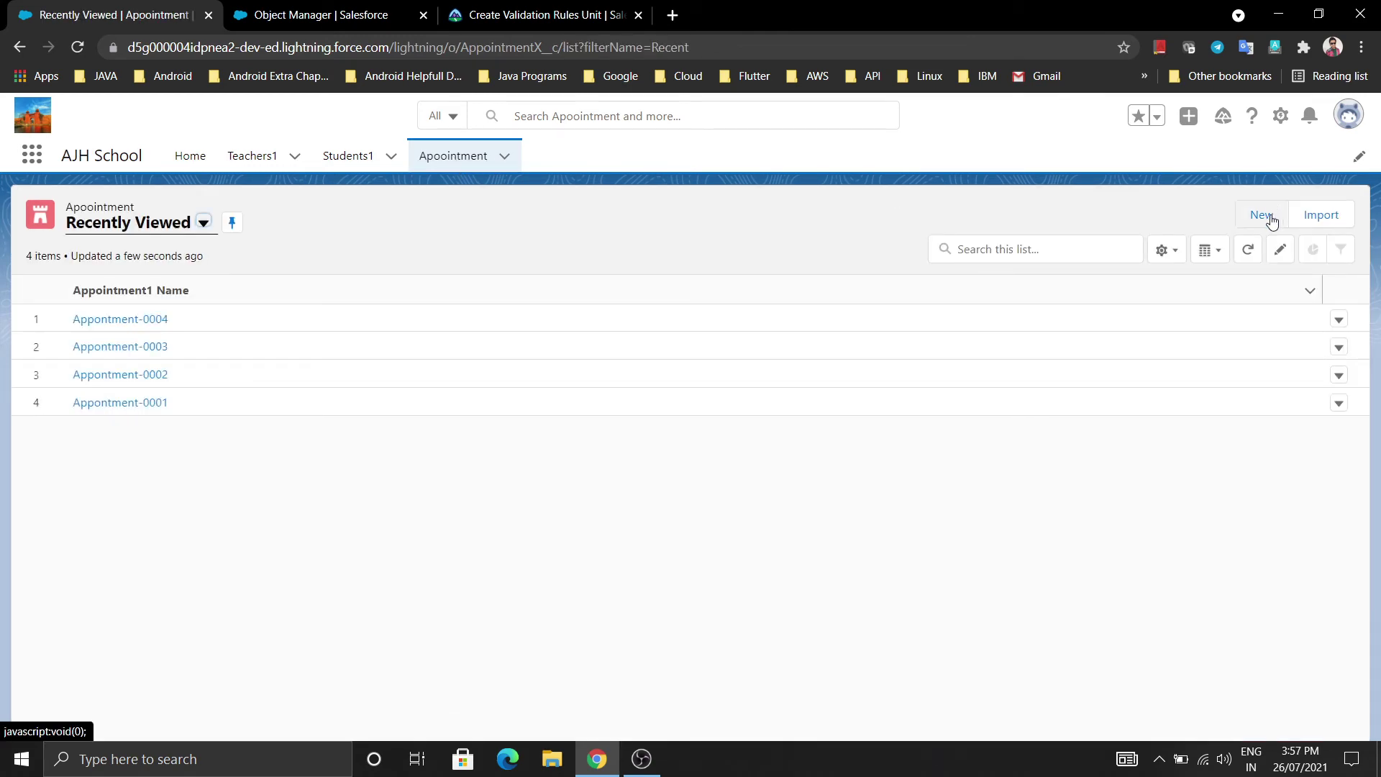
Step: Start a new appointment with a teacher and student chosen, try to save it without a start date, and dismiss the error popup
click(1270, 217)
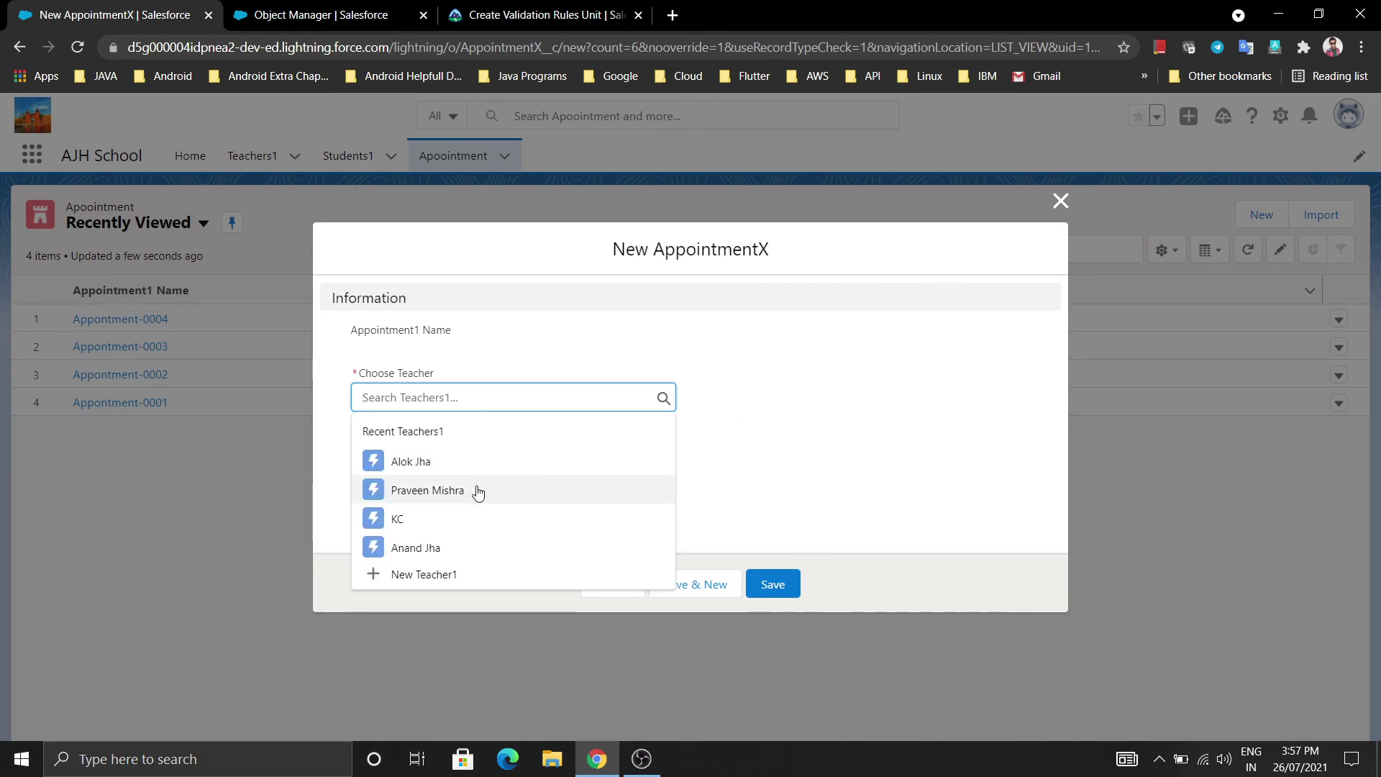
click(478, 493)
click(487, 452)
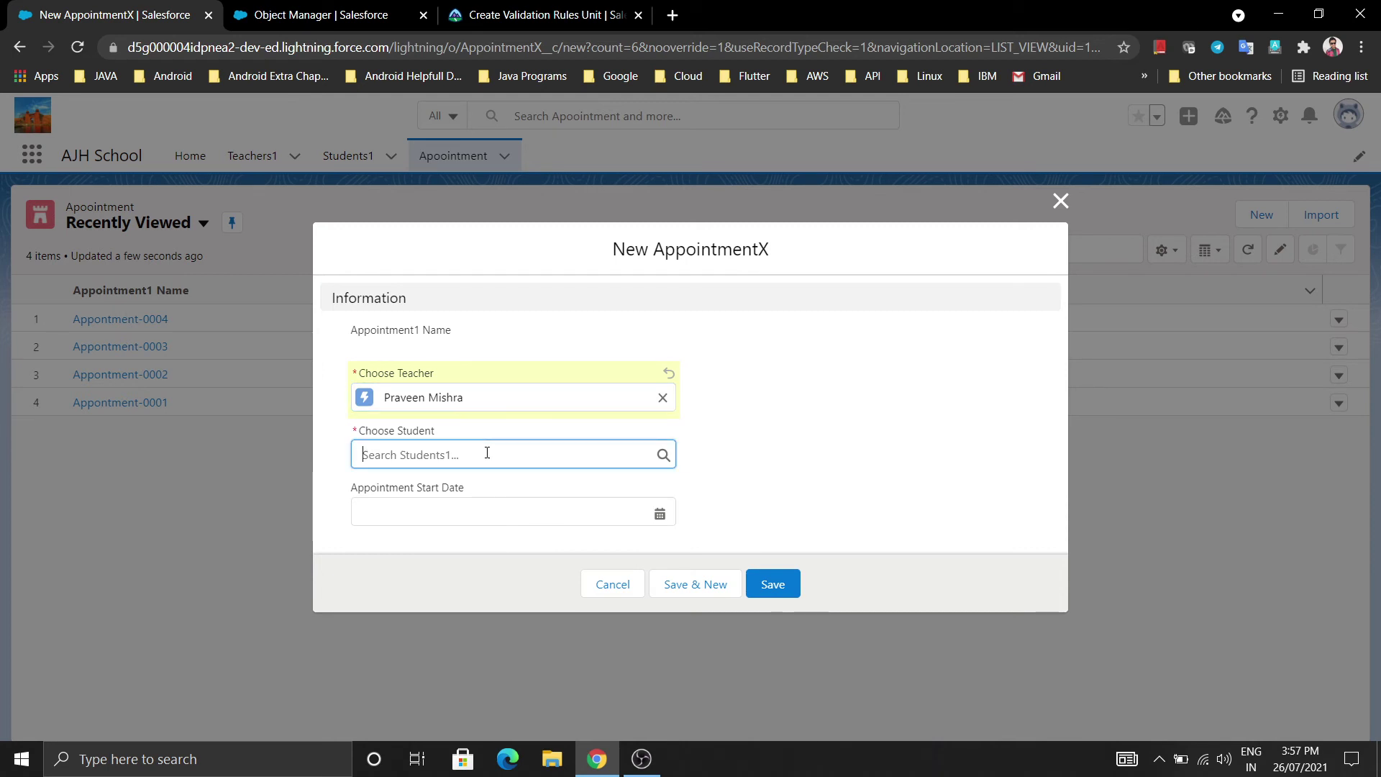
click(456, 531)
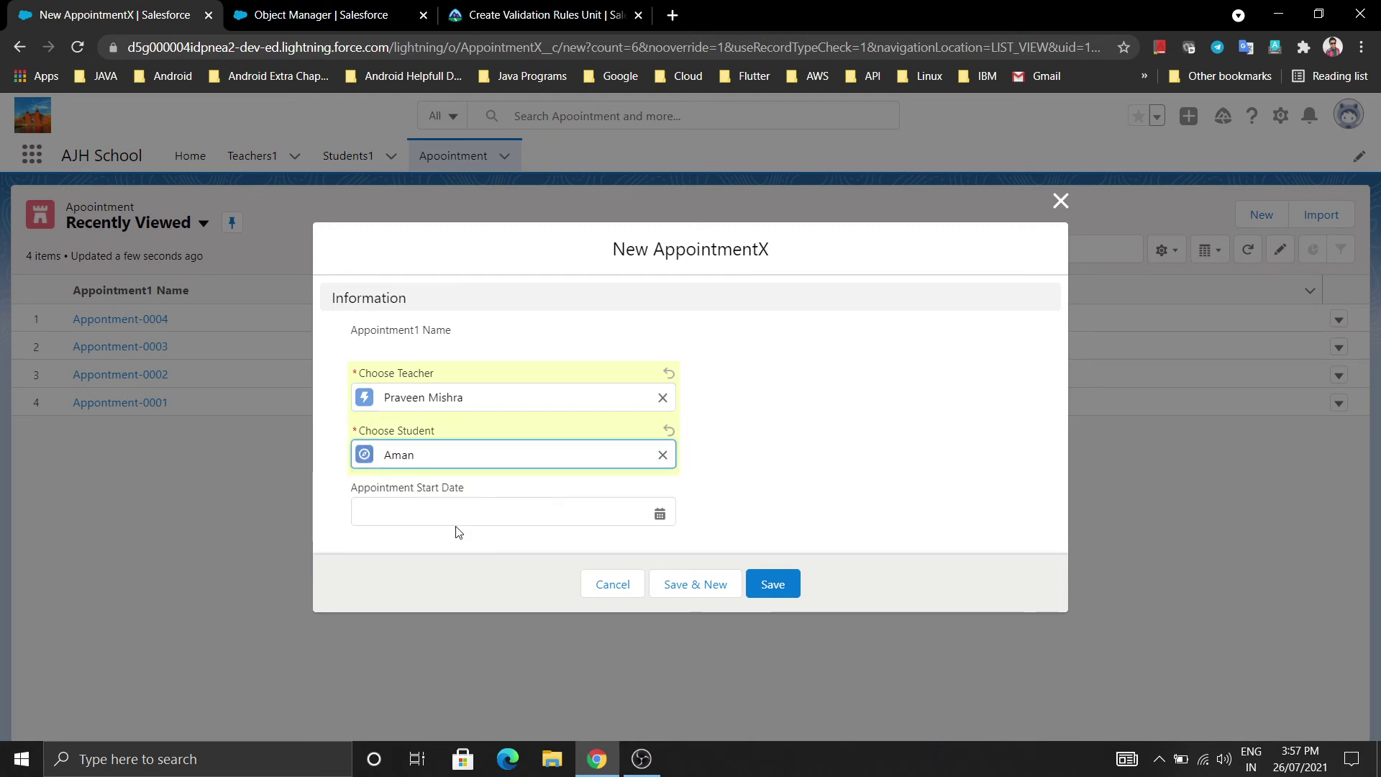
click(768, 586)
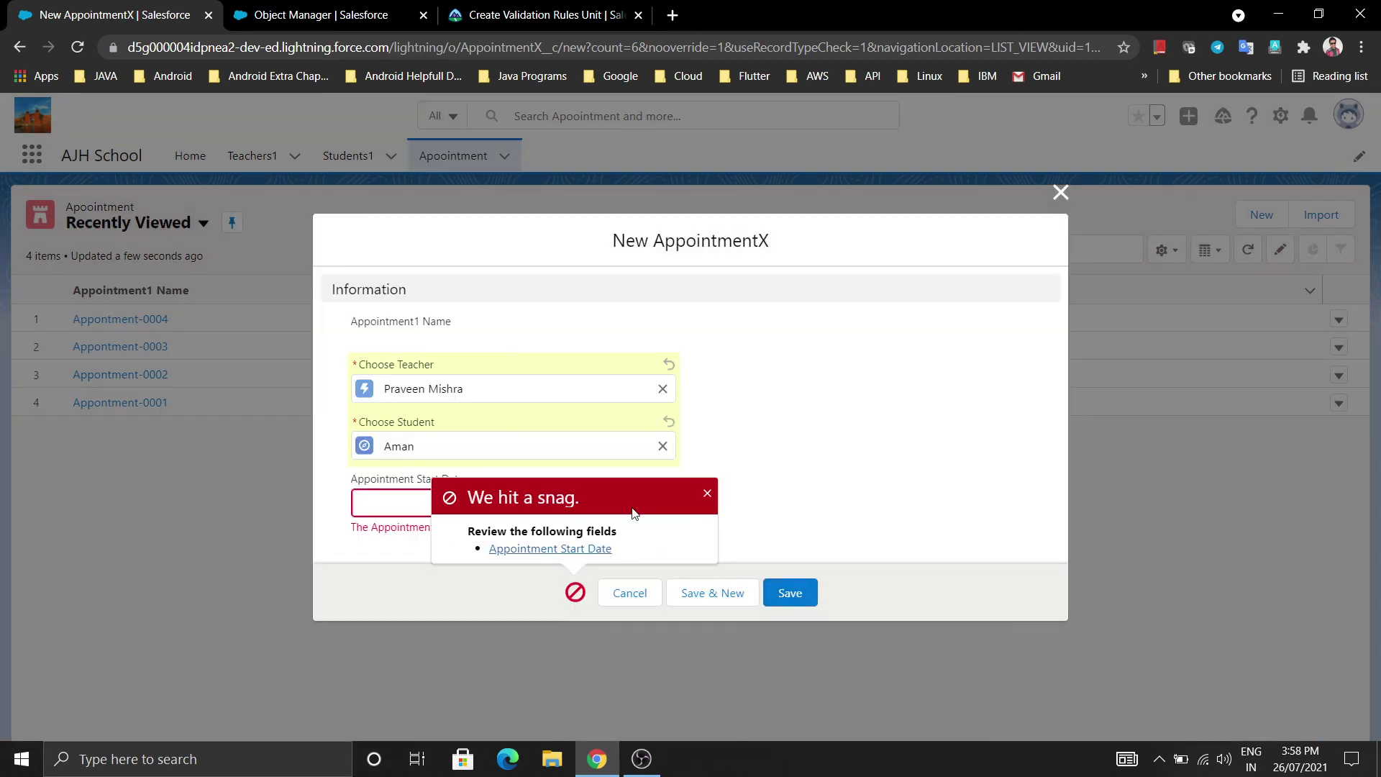
click(707, 493)
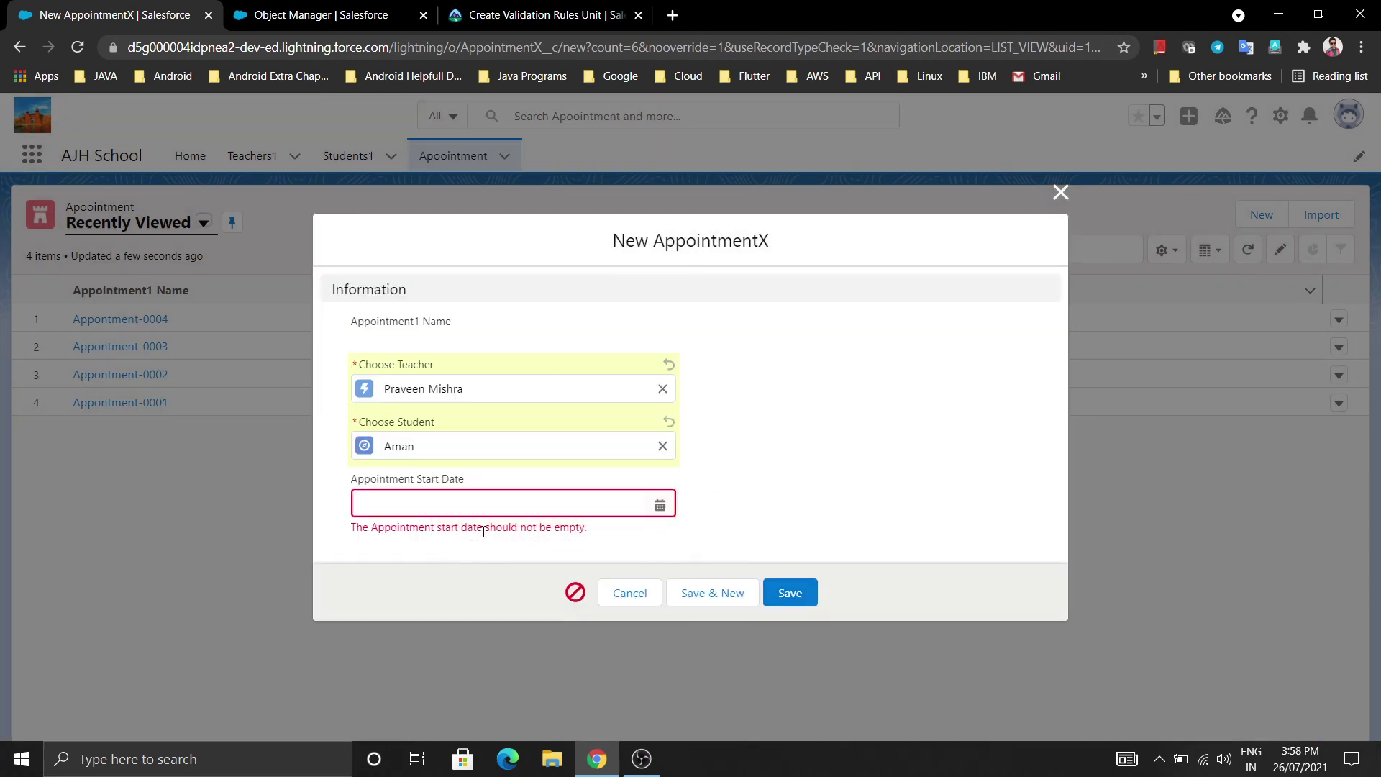
Step: Review the Trailhead challenge and the saved AppointmentX validation rule, and return to the unsaved appointment form
click(539, 14)
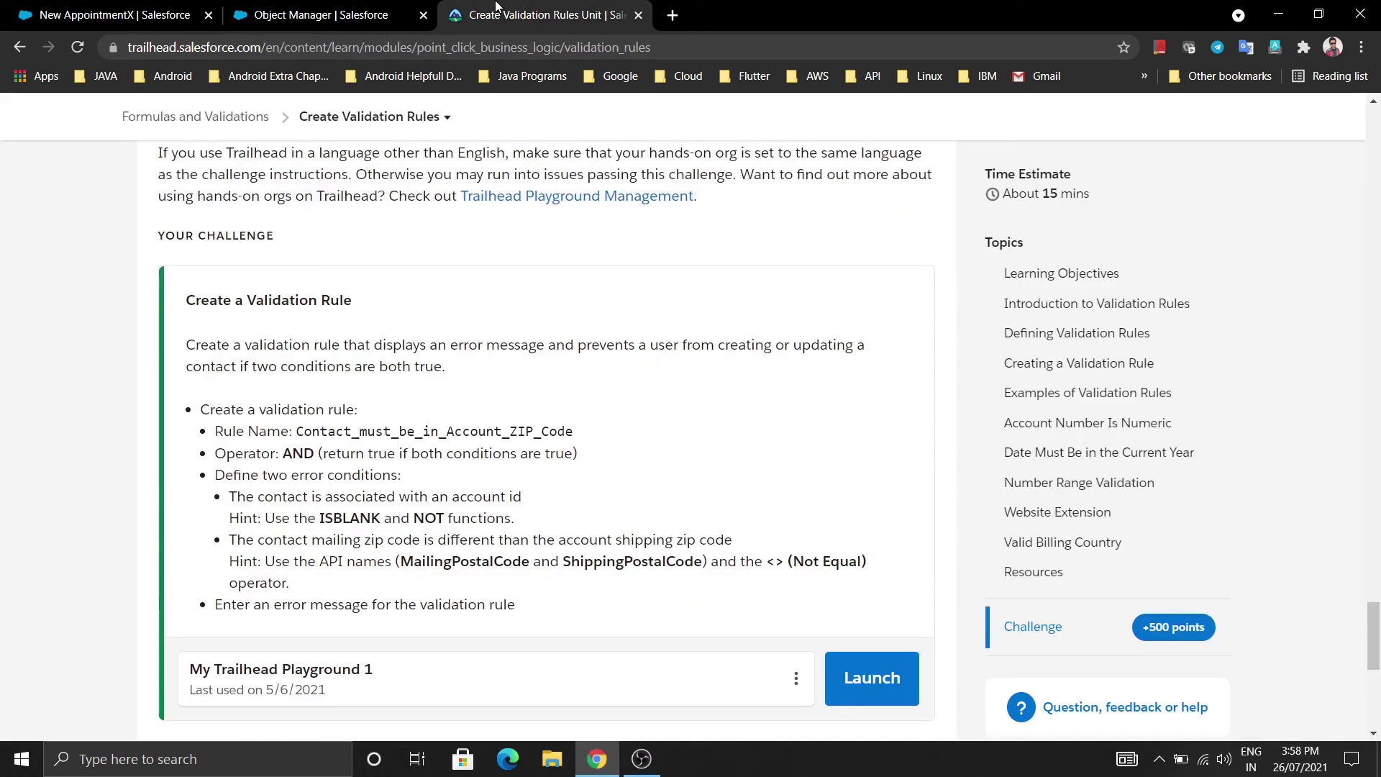
click(321, 6)
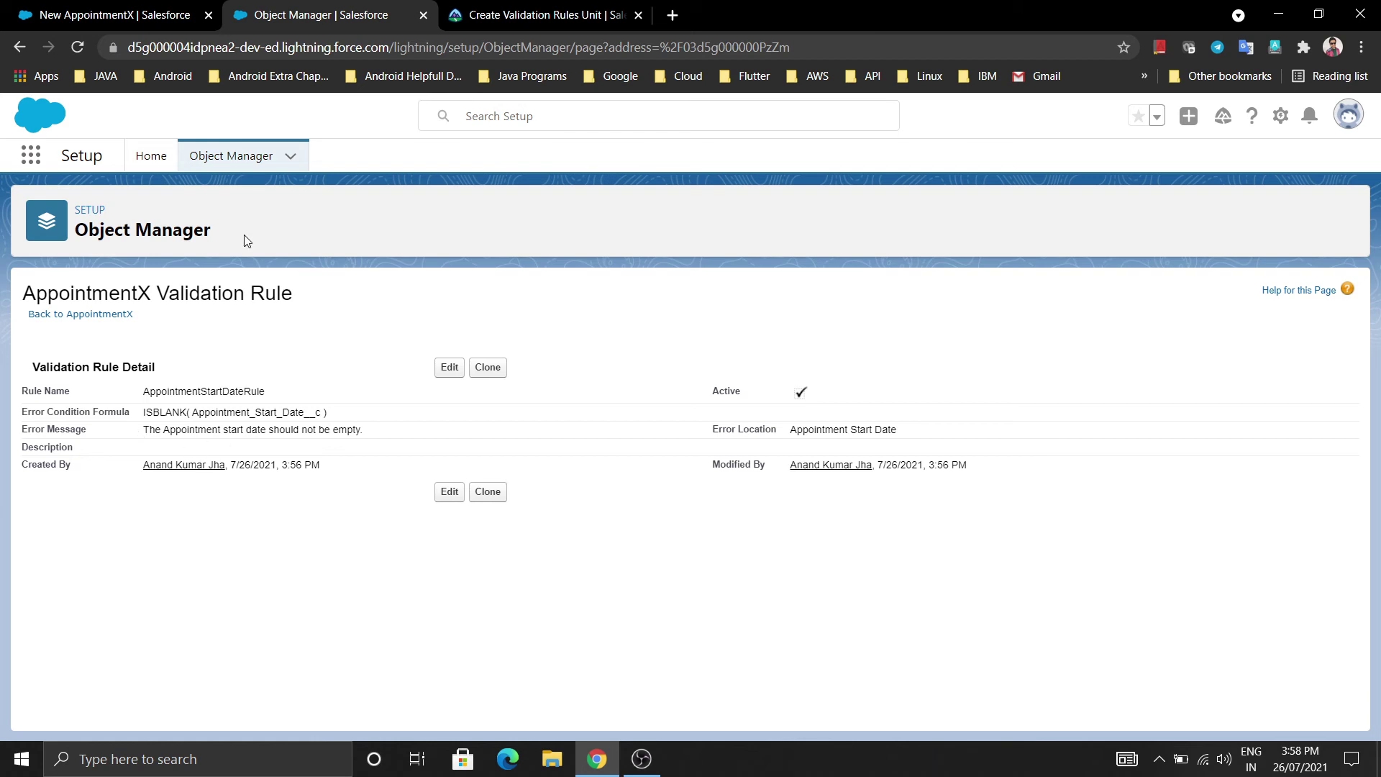
click(181, 7)
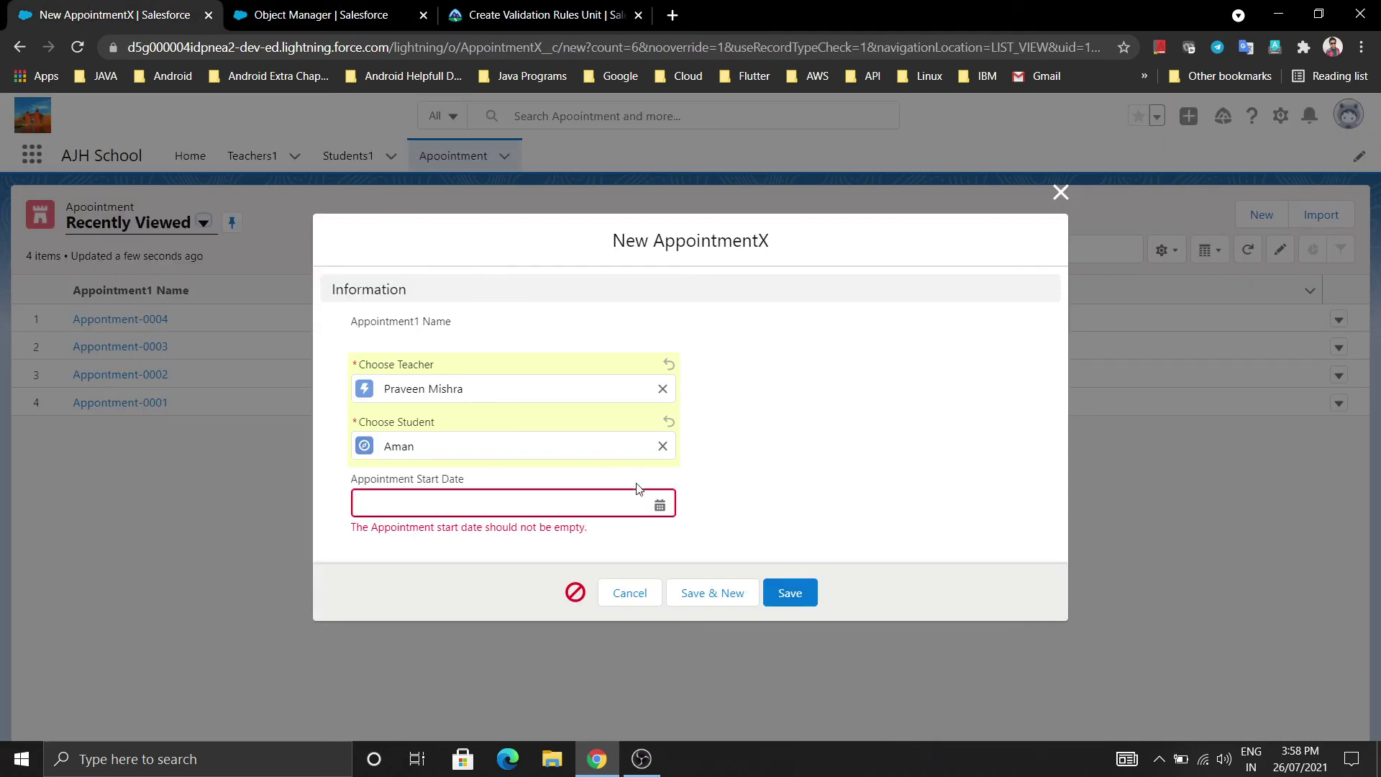
Step: Set the new appointment's Appointment Start Date to 7/27/2021 and save the record
click(648, 506)
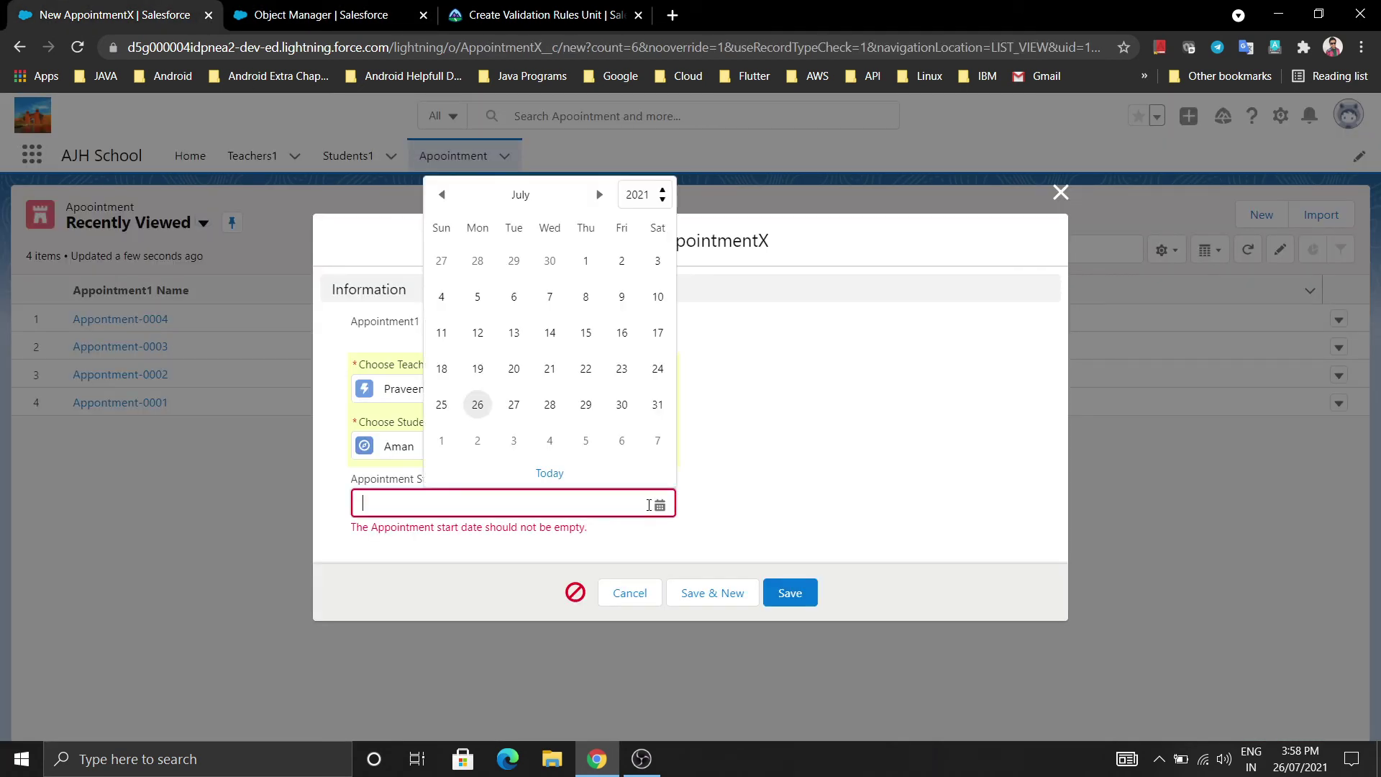
click(509, 397)
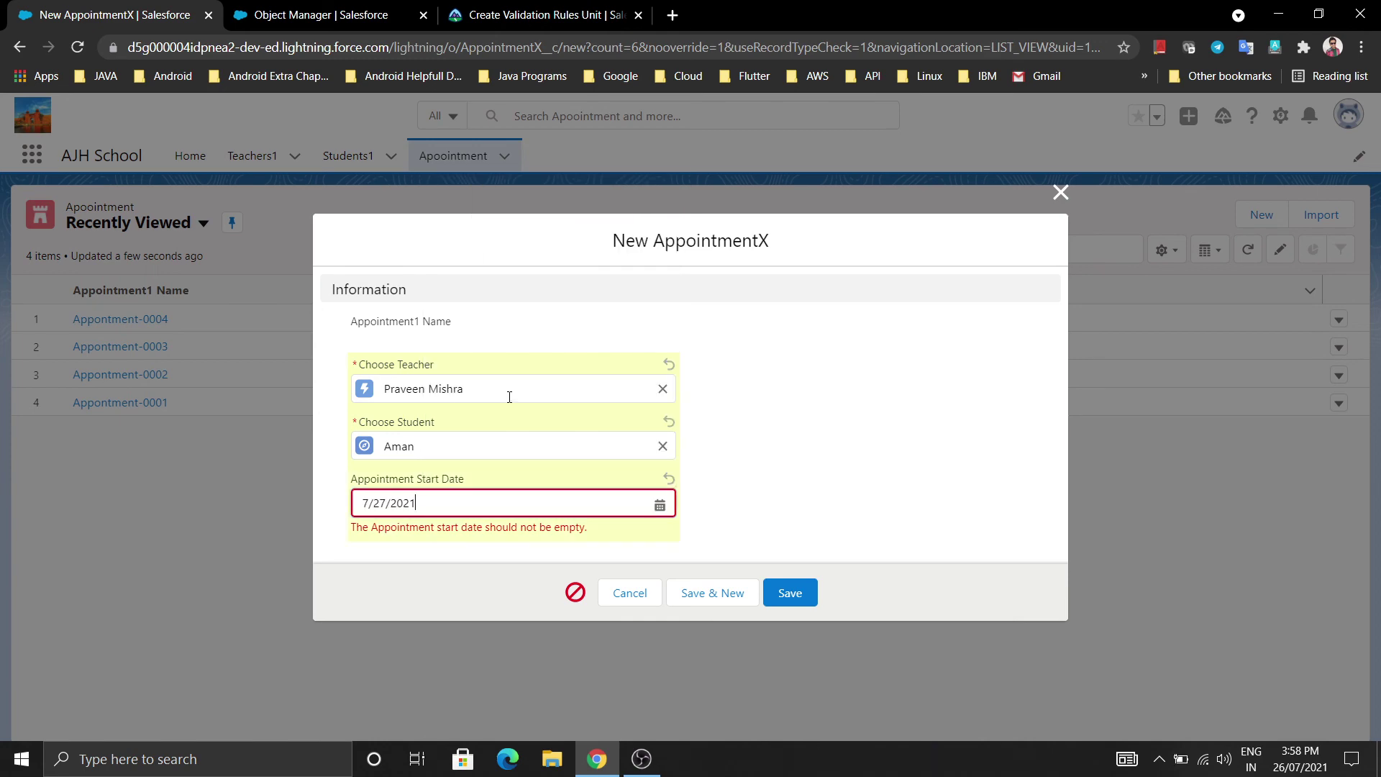
click(791, 593)
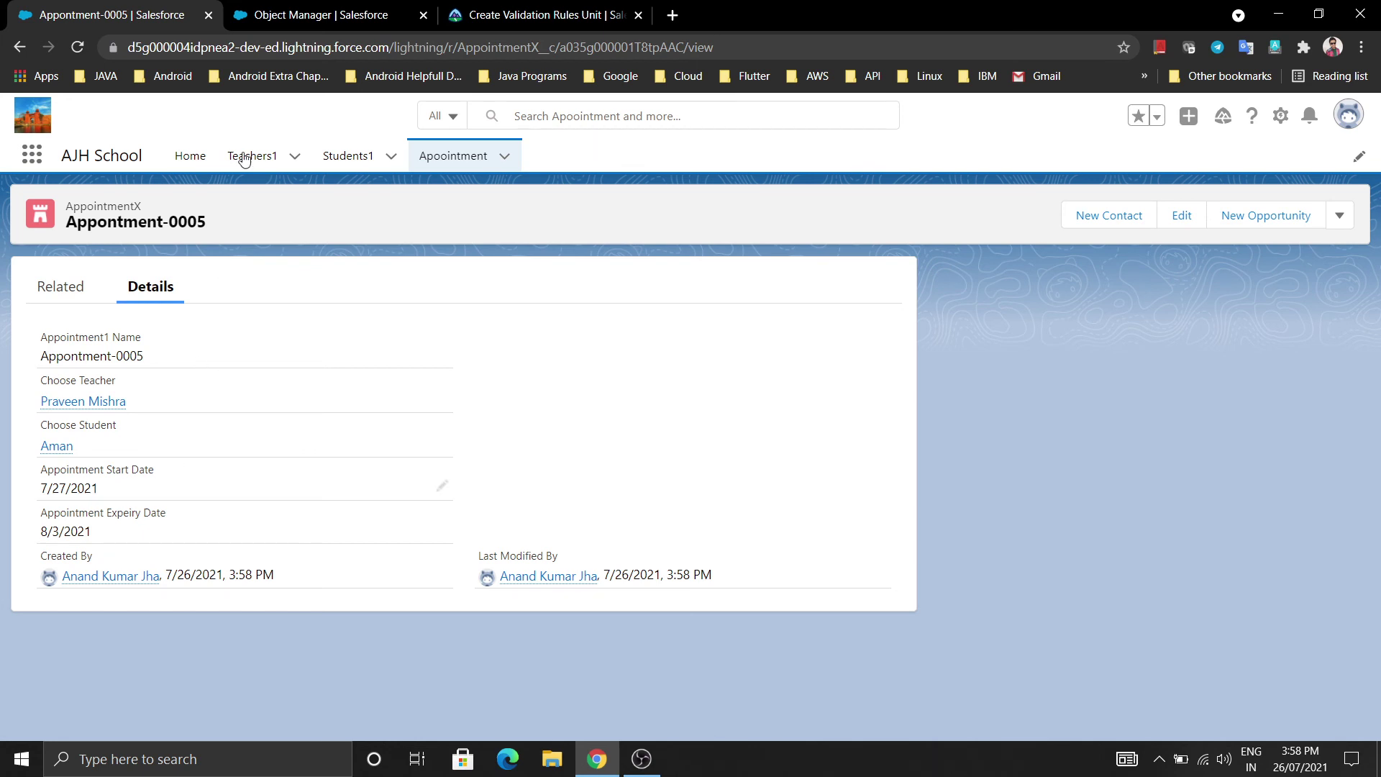
Step: Review the validation rule's details and the examples in Trailhead's Create Validation Rules unit, through Date Must Be in the Current Year
click(271, 8)
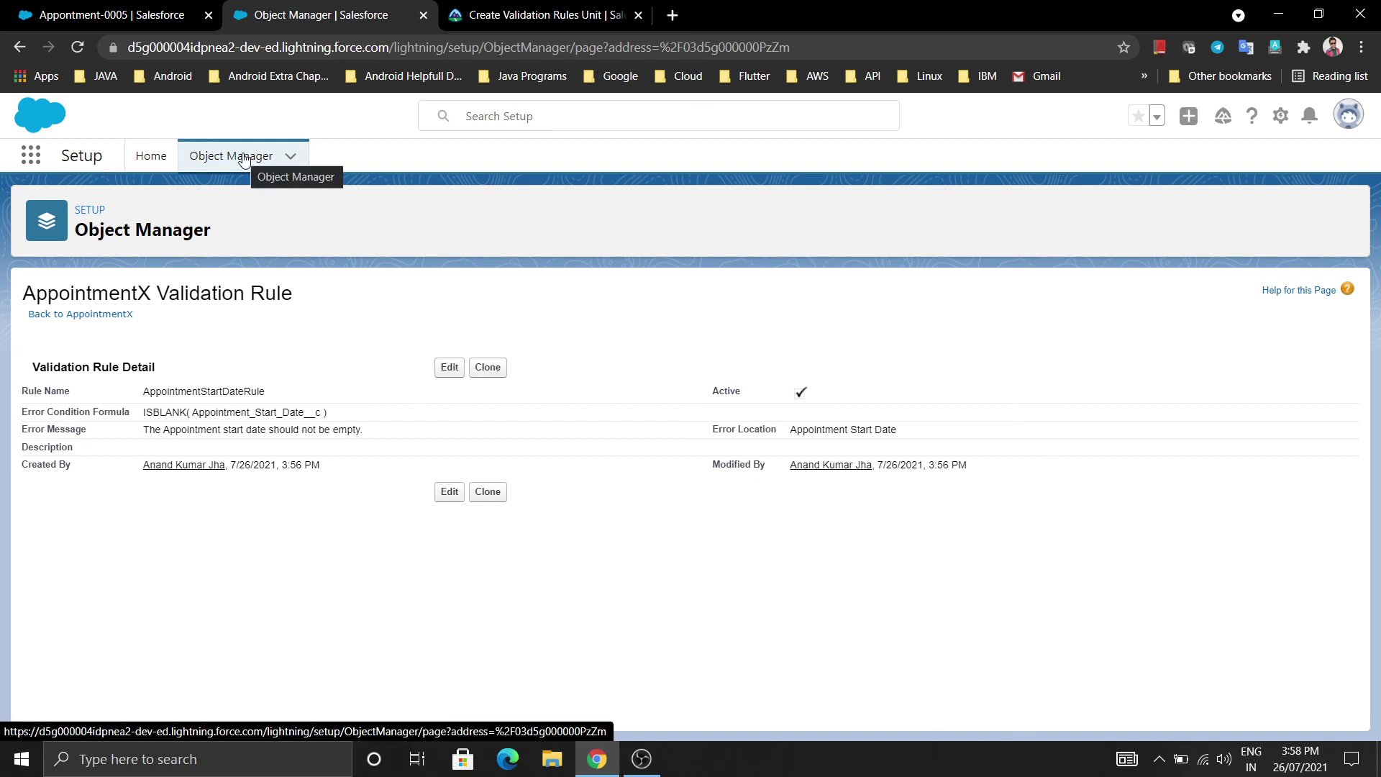
click(535, 15)
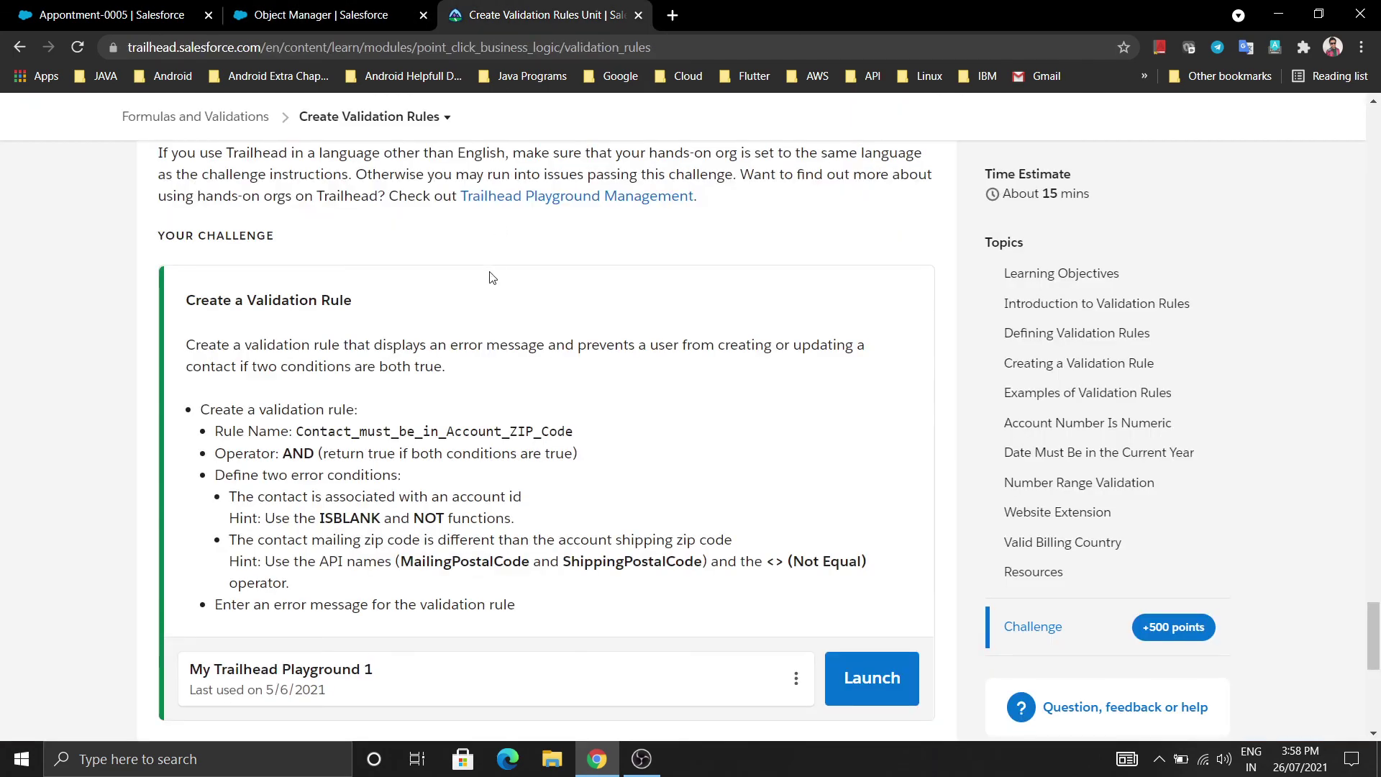
scroll(466, 319, up, 3)
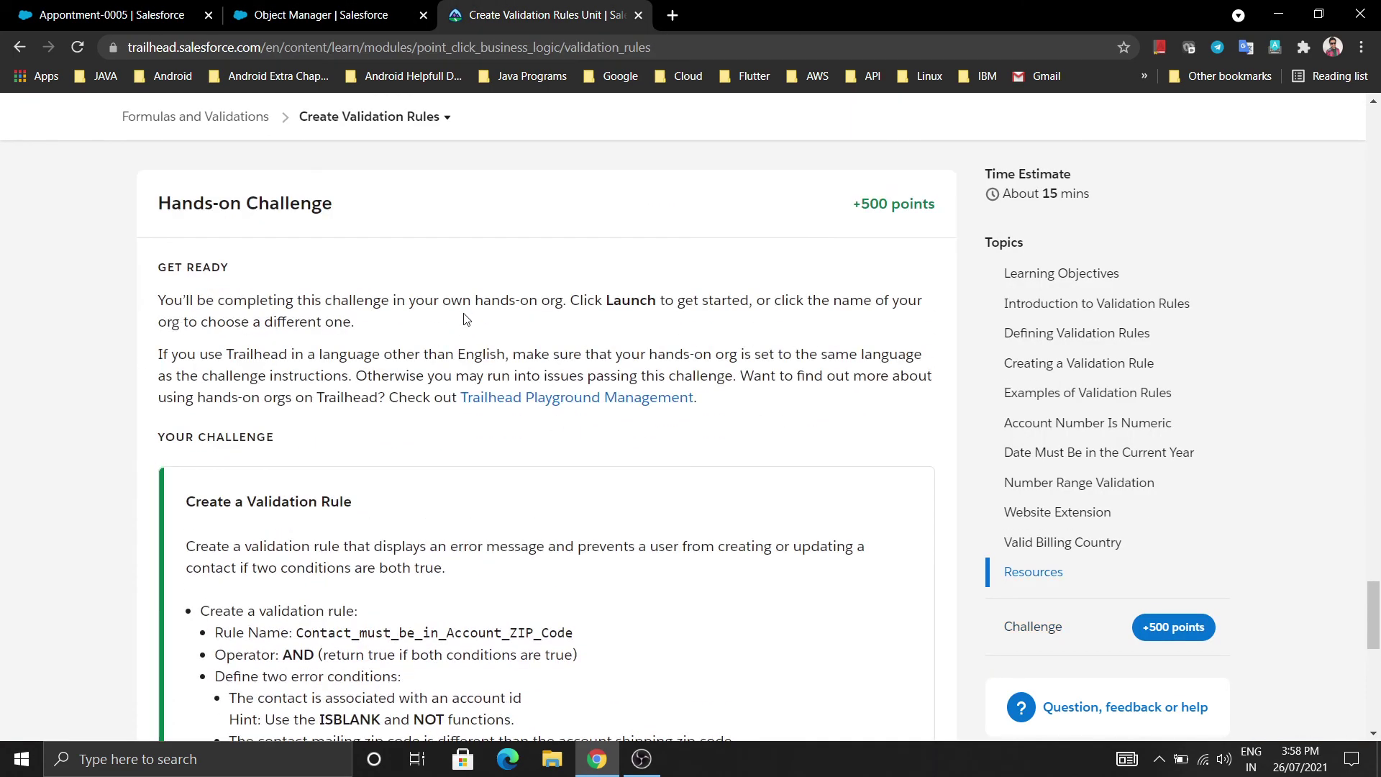
scroll(464, 318, up, 20)
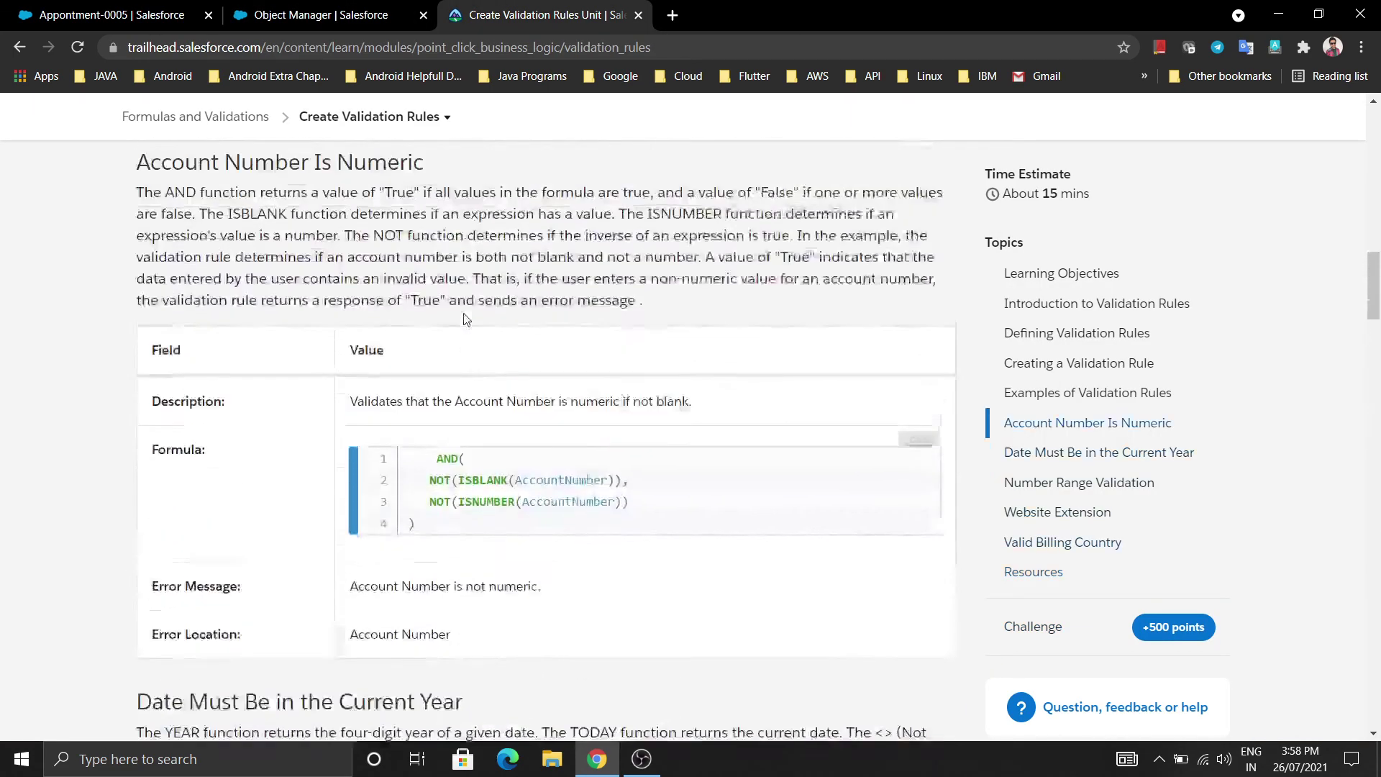
scroll(465, 319, up, 15)
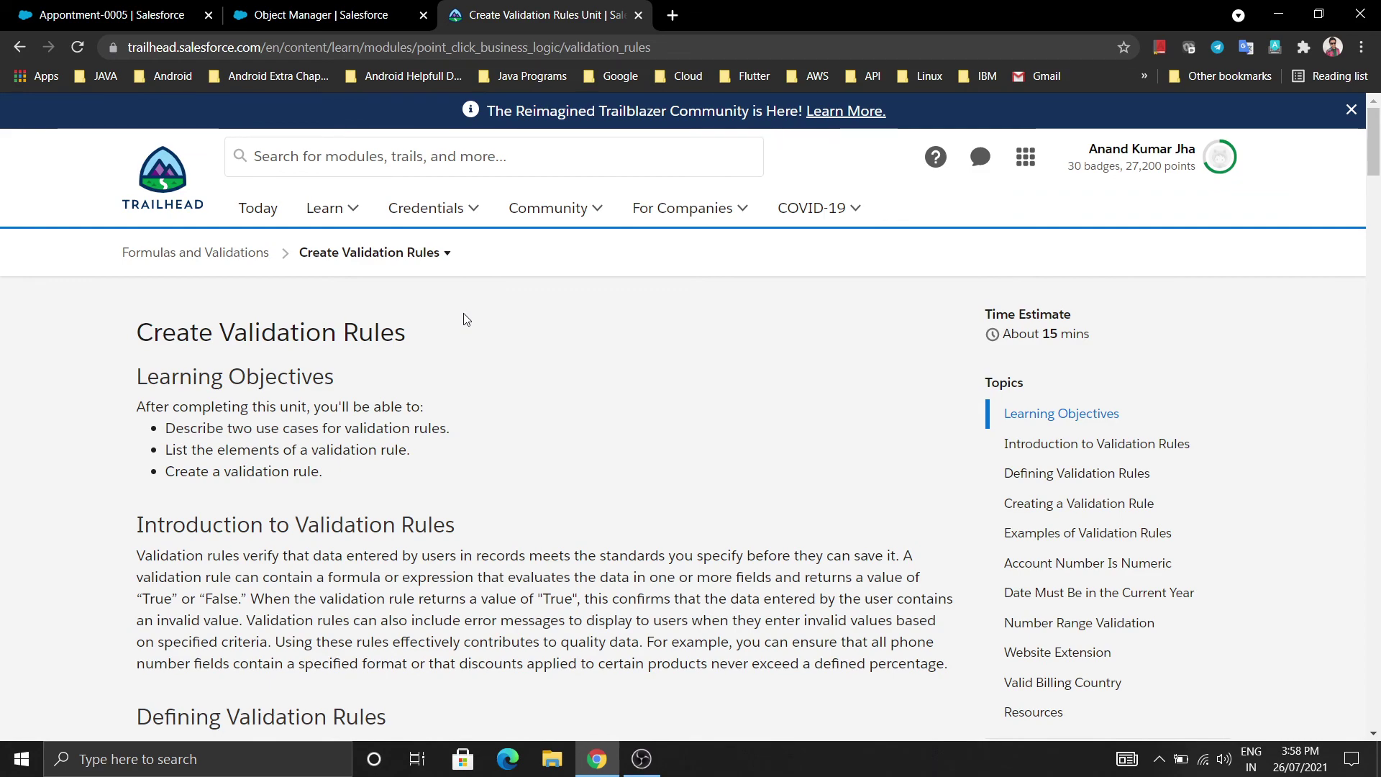
scroll(463, 319, down, 20)
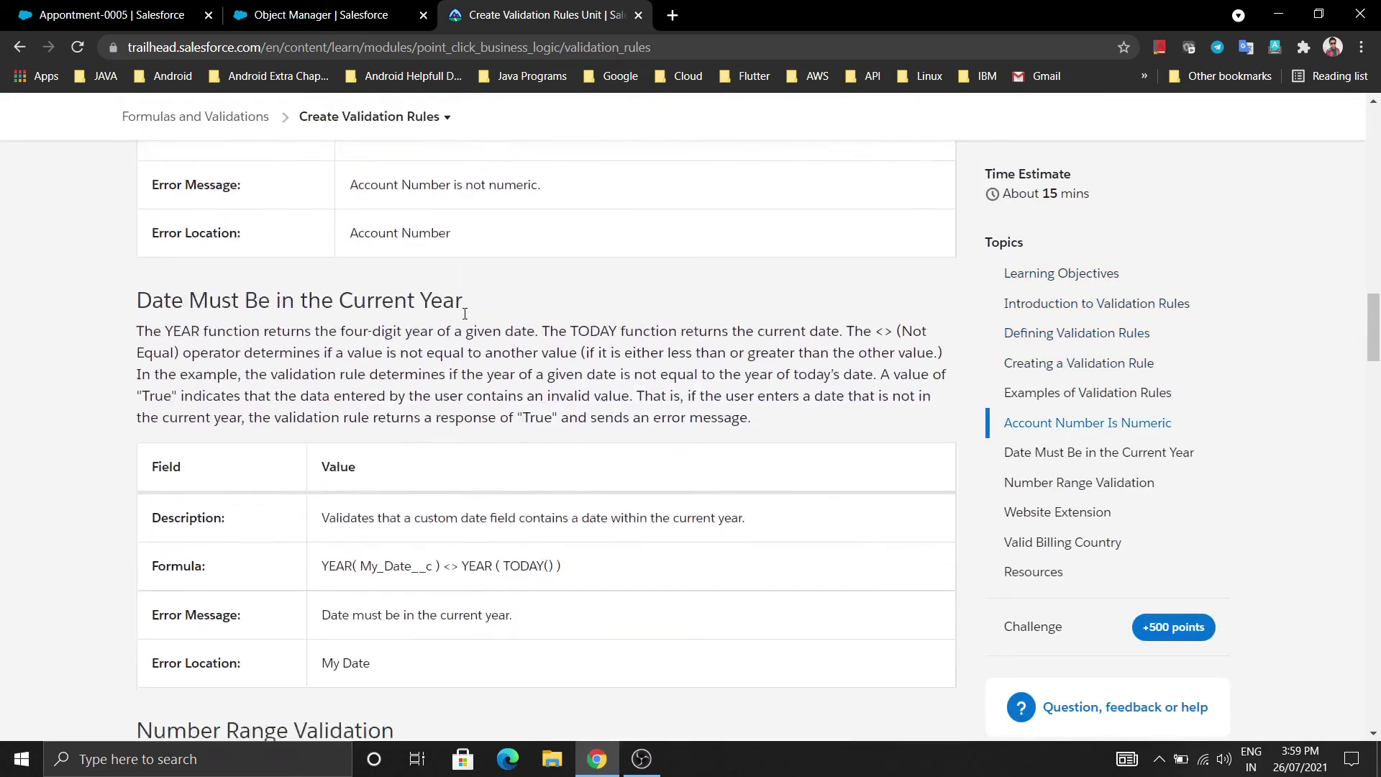
scroll(464, 314, down, 3)
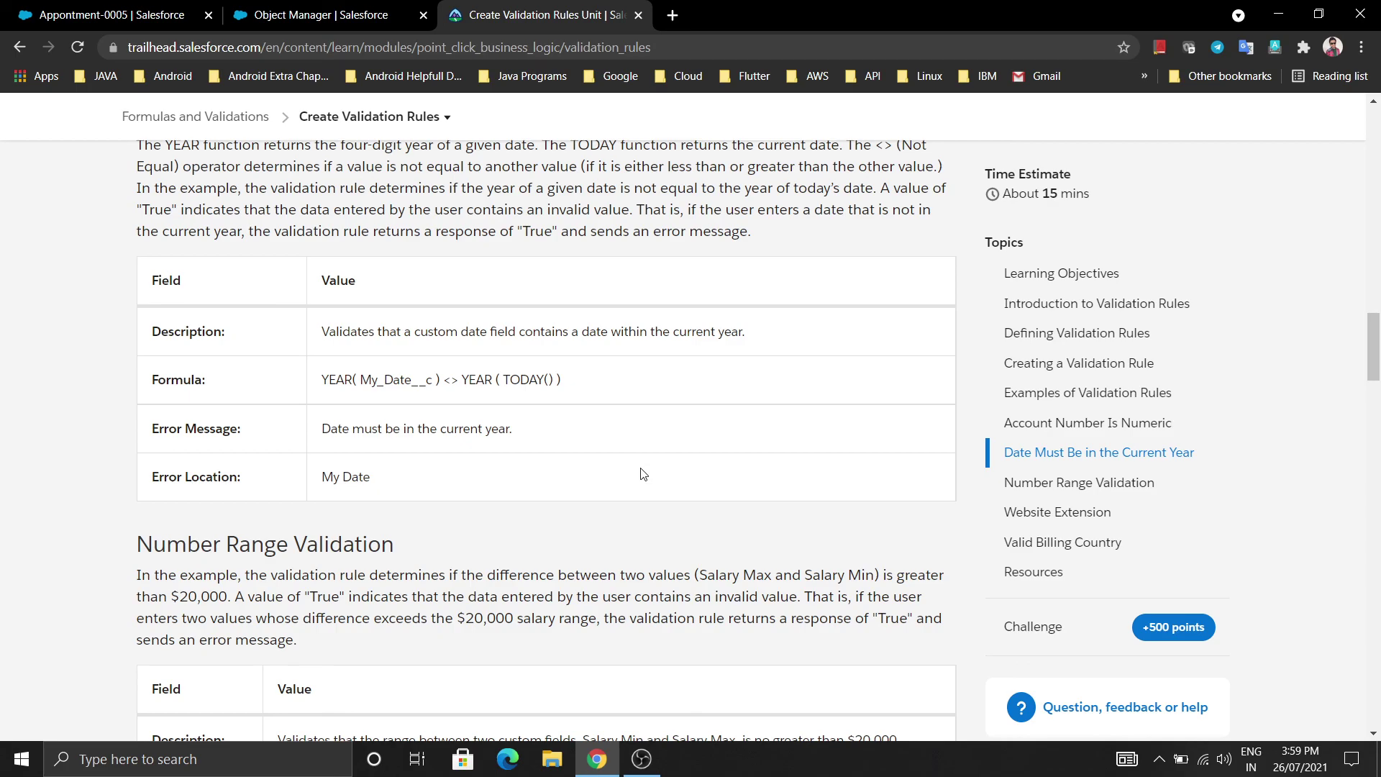
key(super+d)
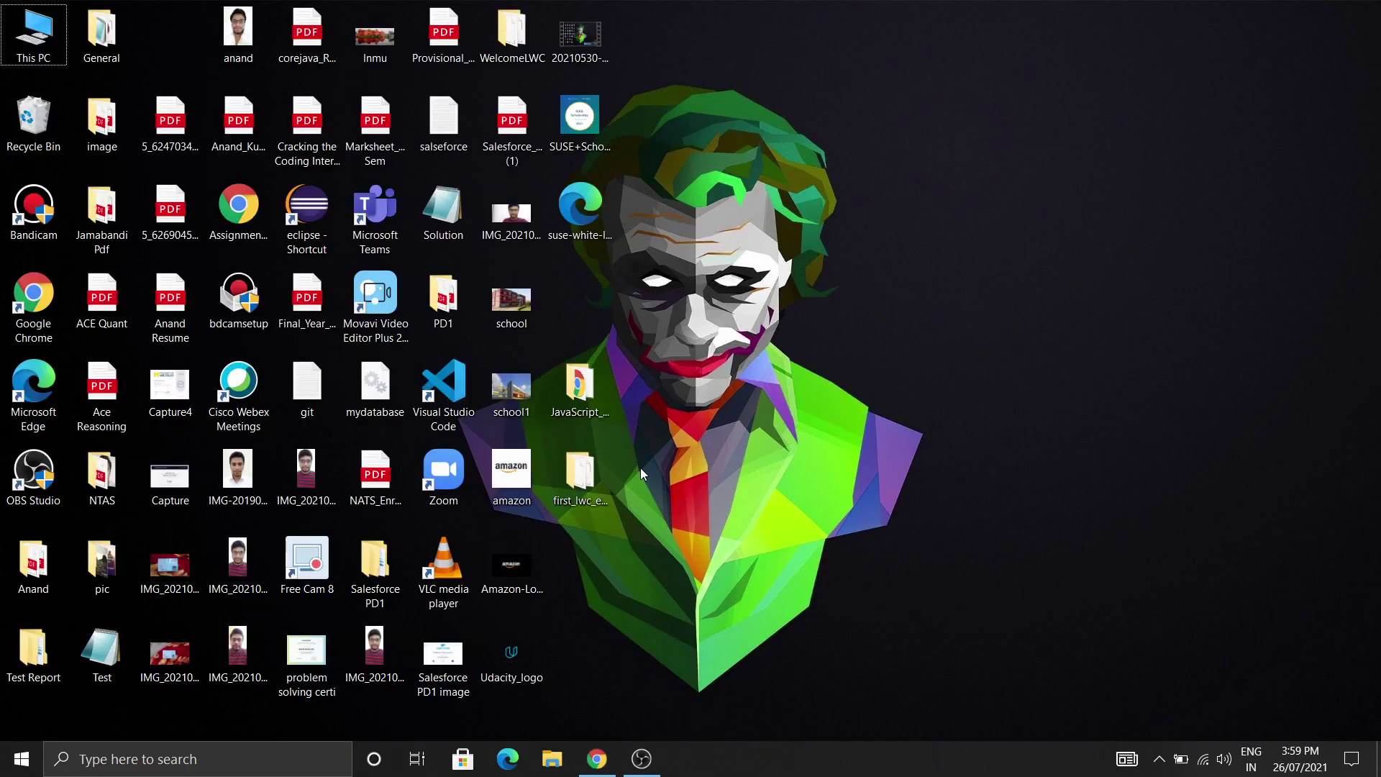
click(643, 757)
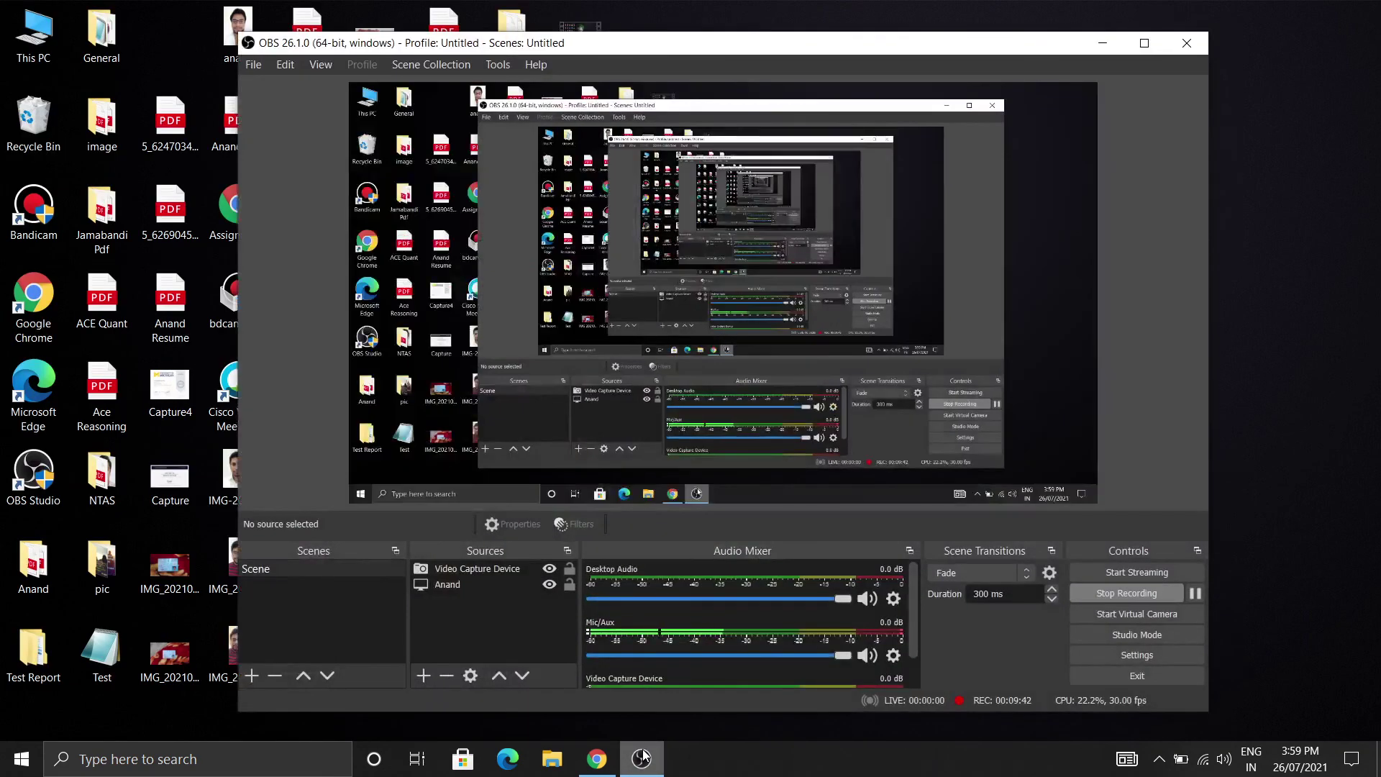